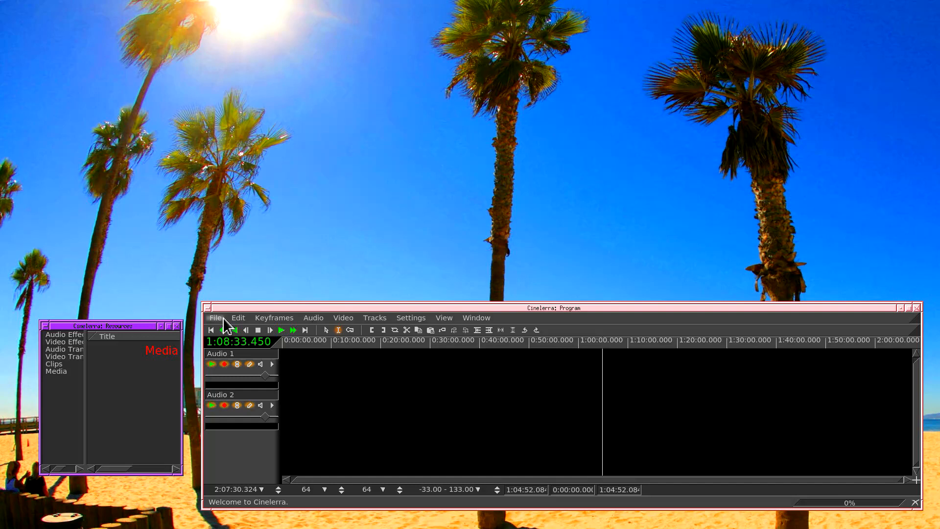
Load the "Chasing Walmsley UNEDITED Grand Canyon LONG VERSION.mp4" video with the strategy that replaces the current project and concatenates tracks.
{"action": "left_click", "coordinate": [215, 317]}
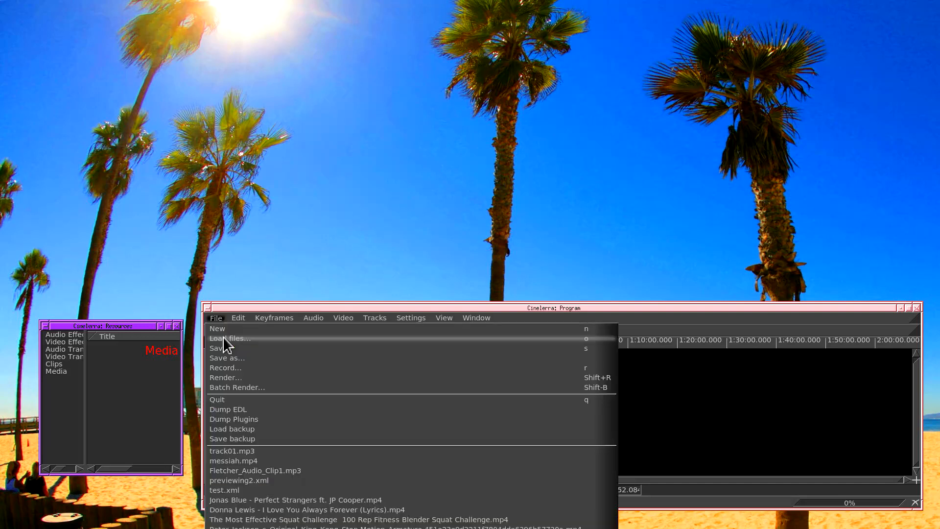
{"action": "left_click", "coordinate": [229, 339]}
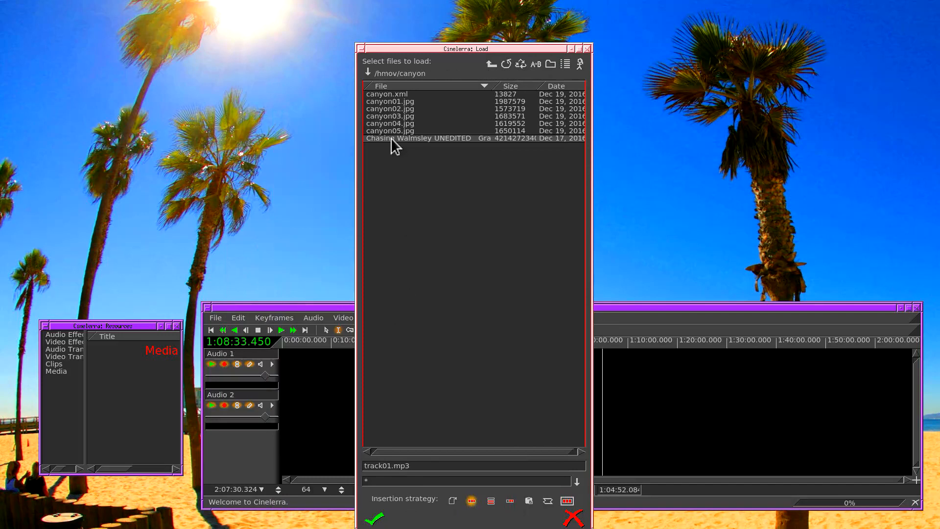
{"action": "left_click", "coordinate": [392, 139]}
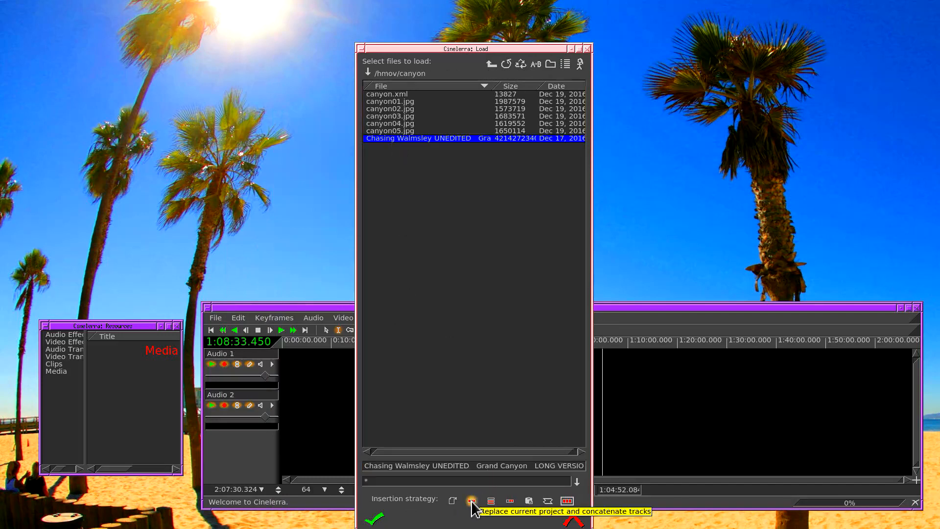
{"action": "left_click_drag", "start_coordinate": [468, 506], "coordinate": [463, 458]}
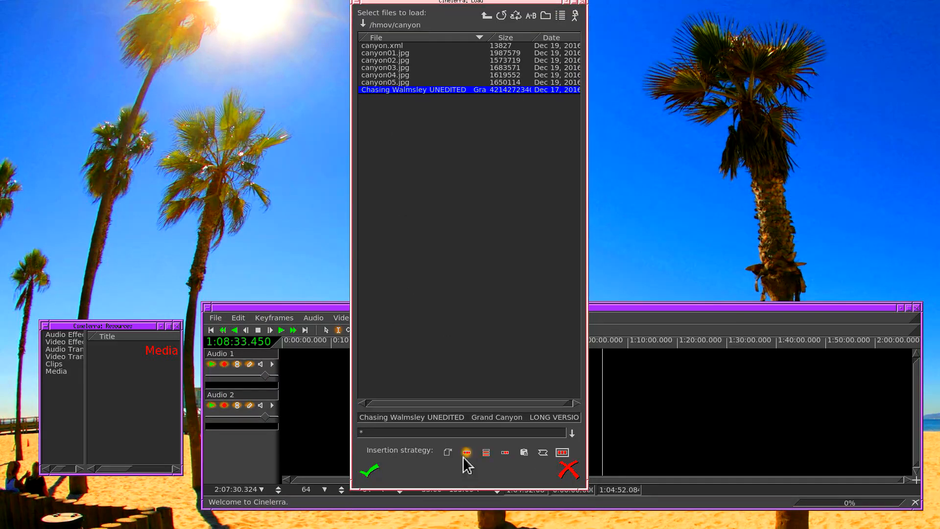
{"action": "left_click", "coordinate": [370, 470]}
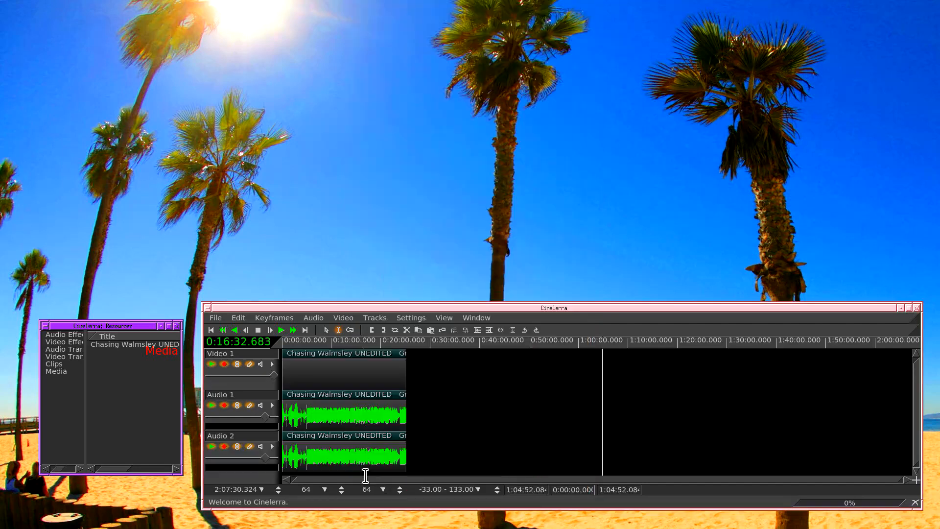
Return to the start of the timeline and match all project settings to the loaded video asset.
{"action": "left_click", "coordinate": [211, 330]}
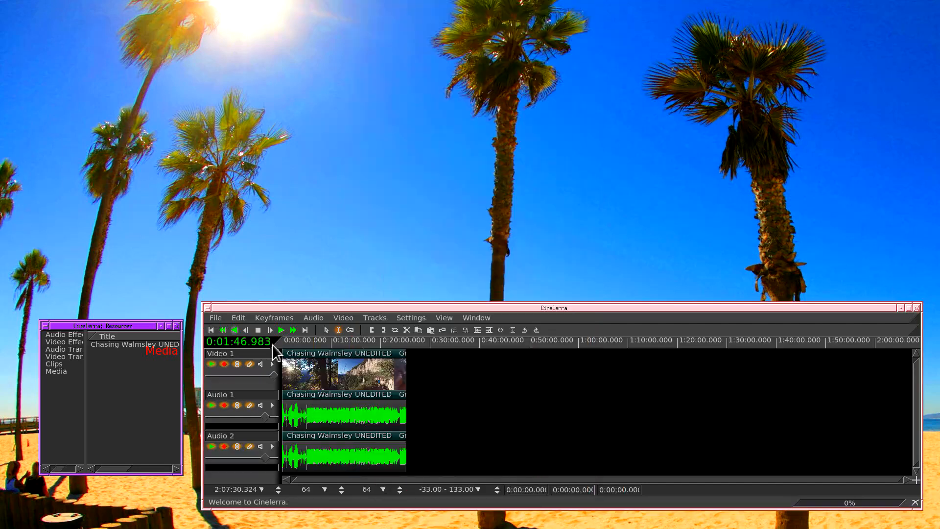
{"action": "left_click", "coordinate": [501, 330]}
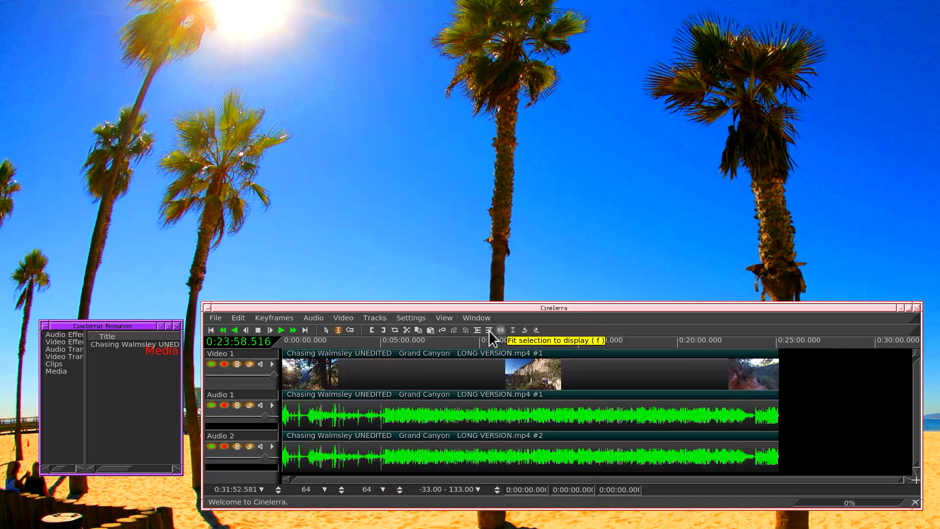
{"action": "right_click", "coordinate": [148, 351]}
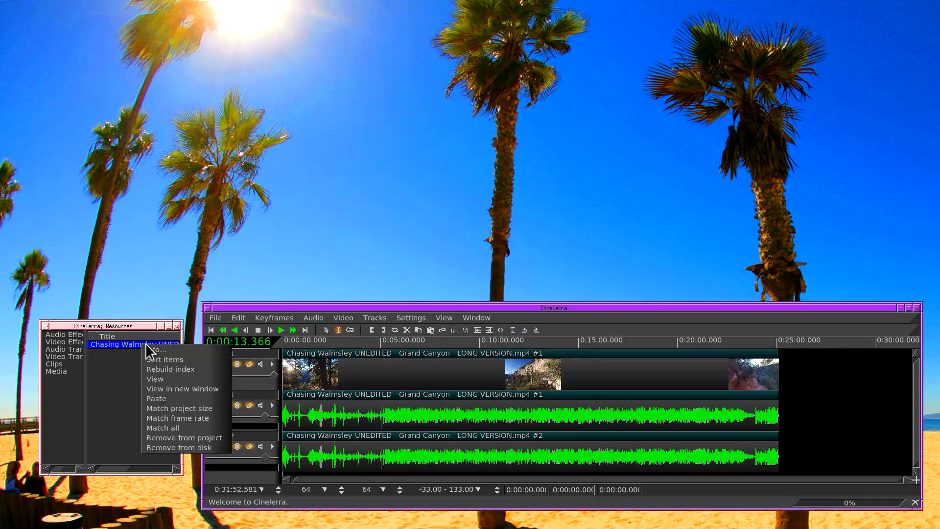
{"action": "left_click", "coordinate": [171, 429]}
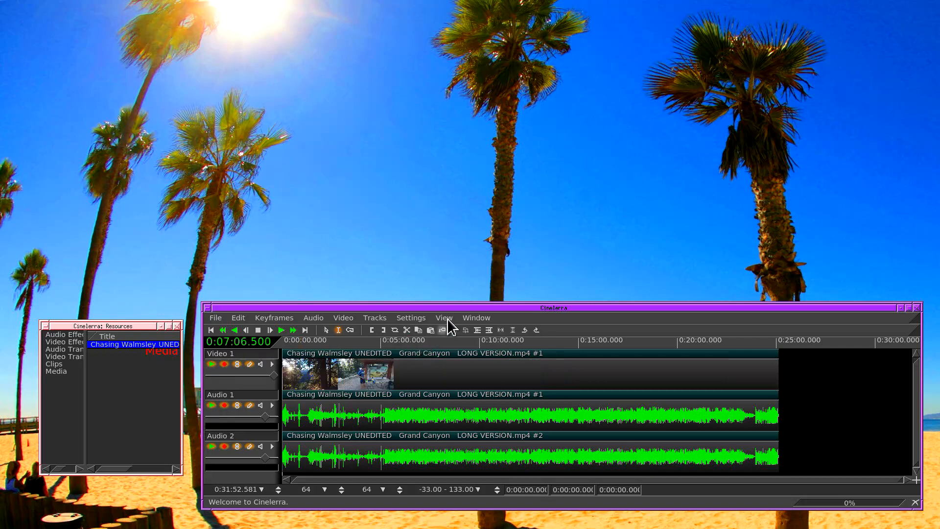
Show the Compositor window and move it fully into view above the timeline.
{"action": "left_click", "coordinate": [476, 318]}
{"action": "left_click", "coordinate": [484, 350]}
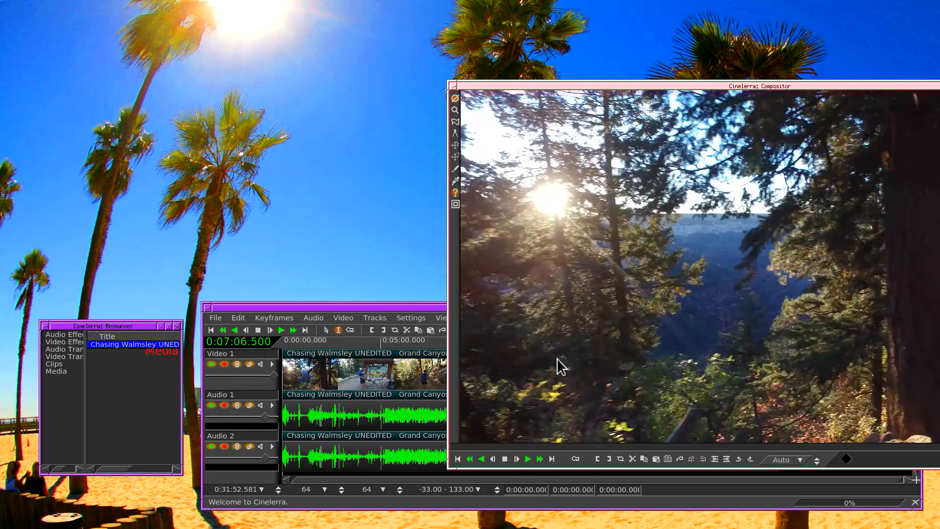
{"action": "left_click_drag", "start_coordinate": [720, 392], "coordinate": [466, 306]}
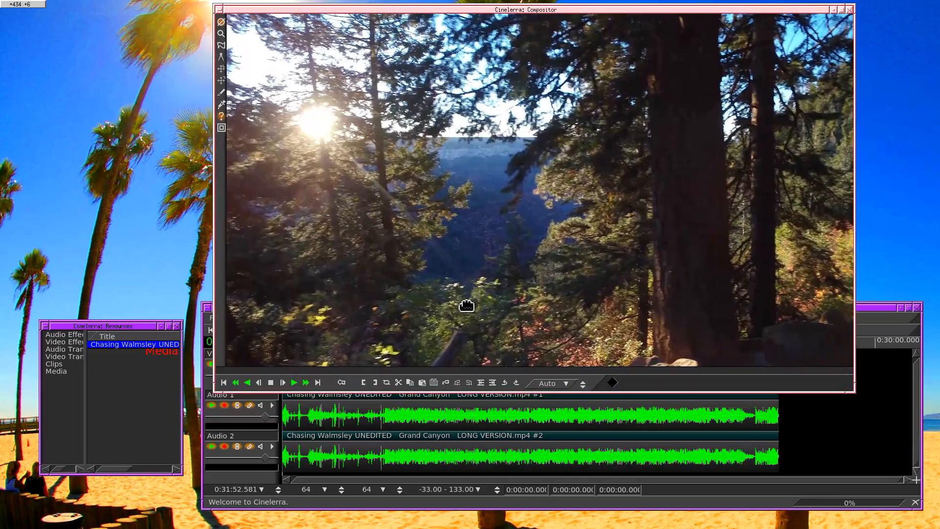
Try larger preview zoom levels in the Compositor and settle on Zoom 25%.
{"action": "right_click", "coordinate": [485, 223]}
{"action": "left_click", "coordinate": [507, 254]}
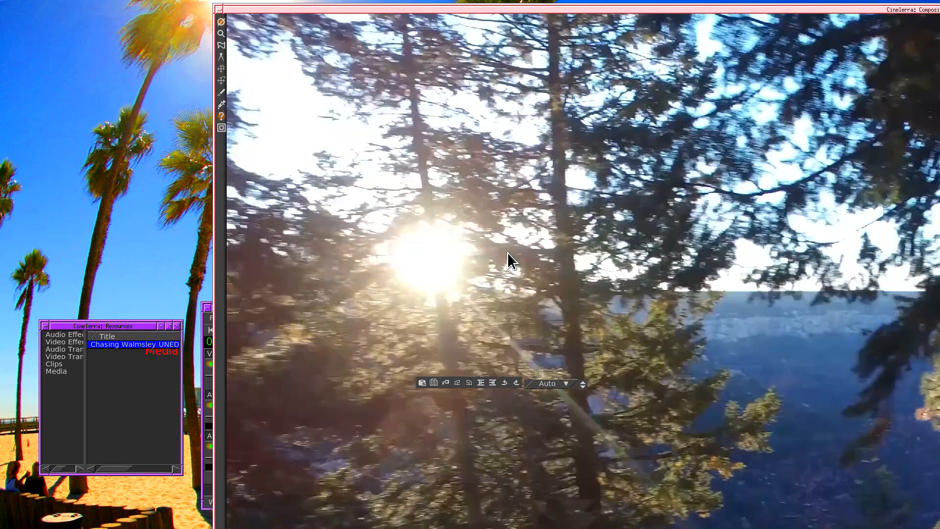
{"action": "right_click", "coordinate": [507, 255]}
{"action": "left_click", "coordinate": [534, 278]}
{"action": "right_click", "coordinate": [501, 226]}
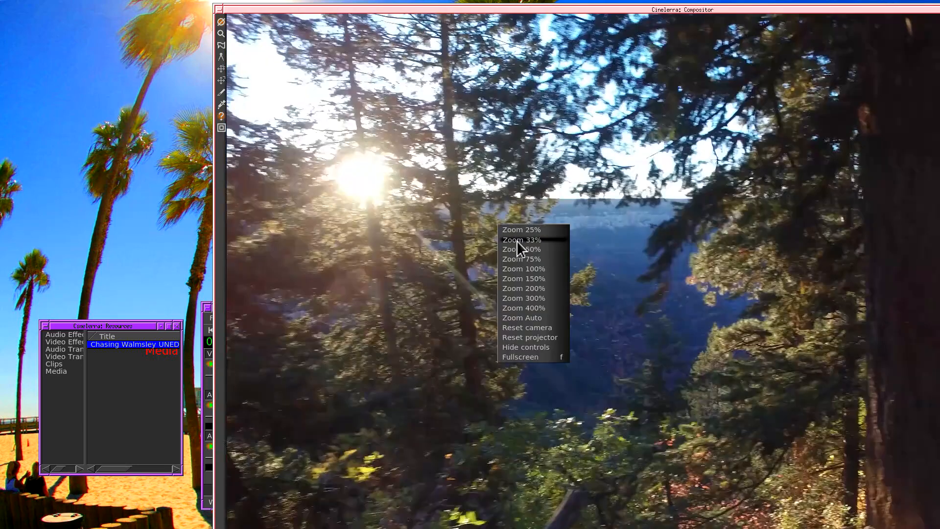
{"action": "left_click", "coordinate": [511, 237]}
{"action": "right_click", "coordinate": [504, 226]}
{"action": "left_click", "coordinate": [521, 229]}
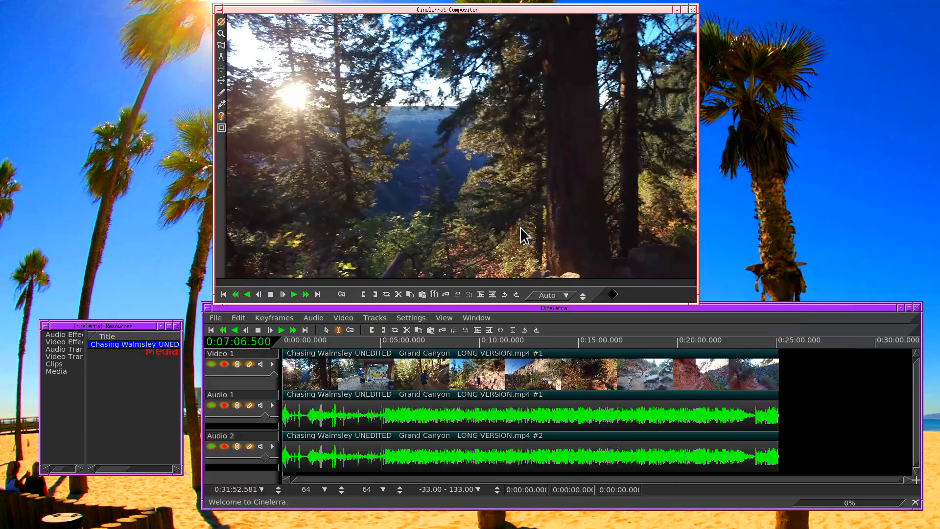
Set the project format's canvas size to 1280x720 with the automatic 16:9 aspect ratio.
{"action": "left_click", "coordinate": [411, 318]}
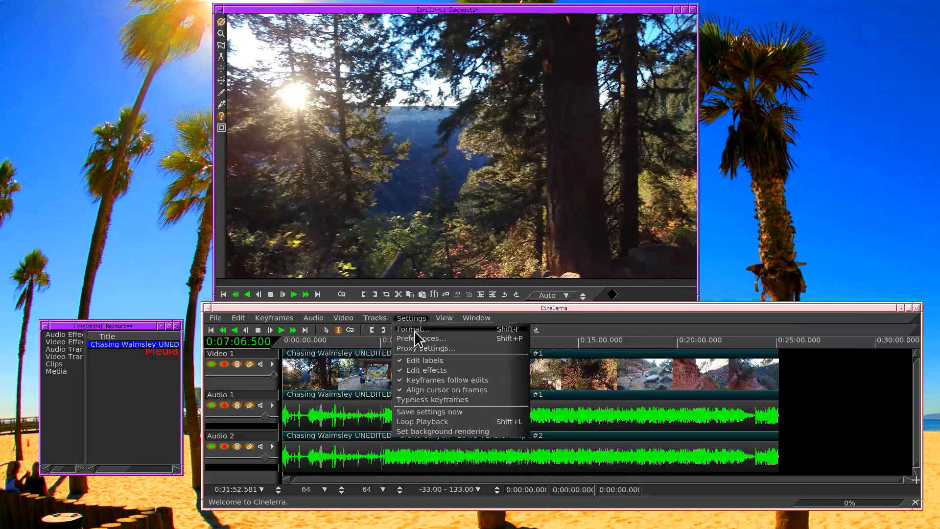
{"action": "left_click", "coordinate": [415, 331]}
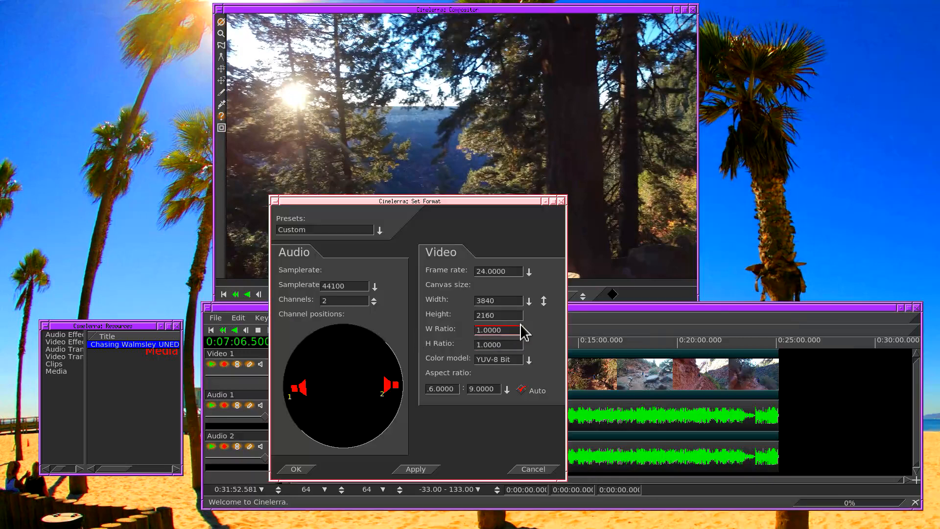
{"action": "left_click", "coordinate": [529, 301]}
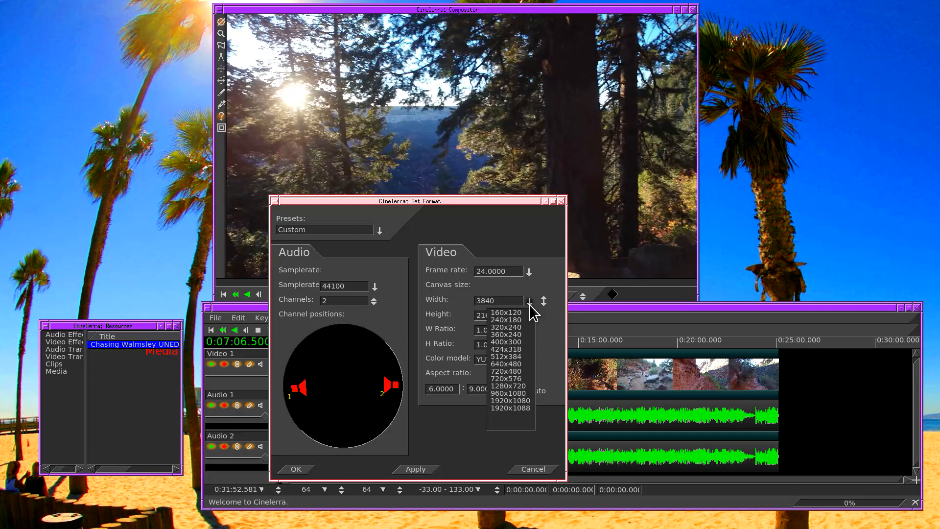
{"action": "left_click", "coordinate": [508, 387]}
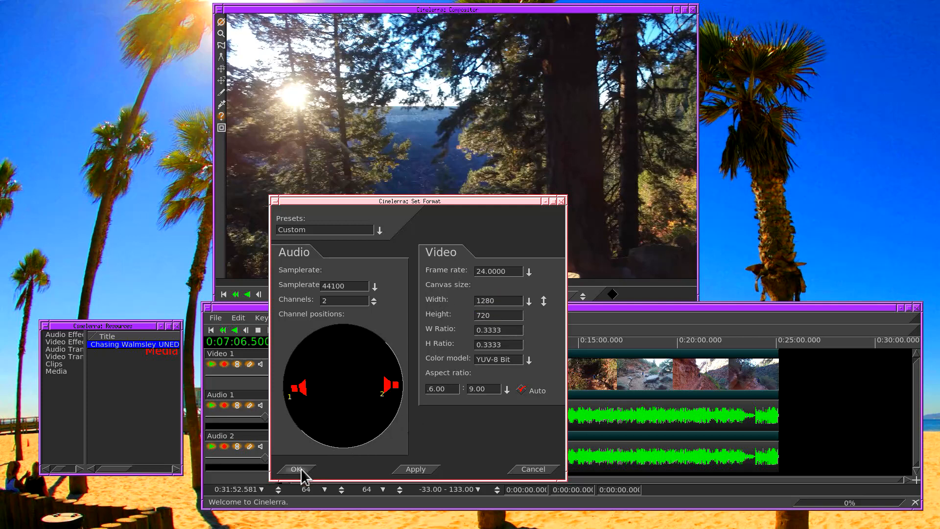
{"action": "double_click", "coordinate": [448, 389]}
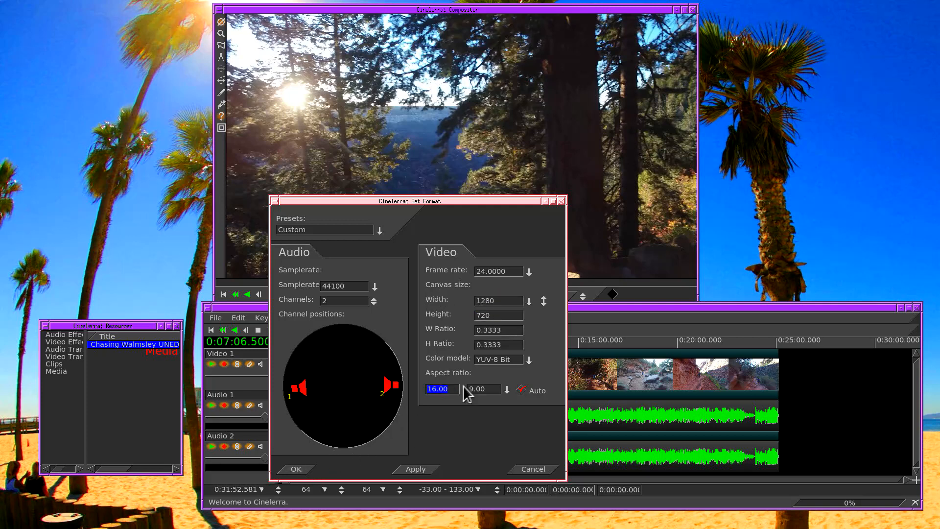
{"action": "left_click", "coordinate": [521, 389]}
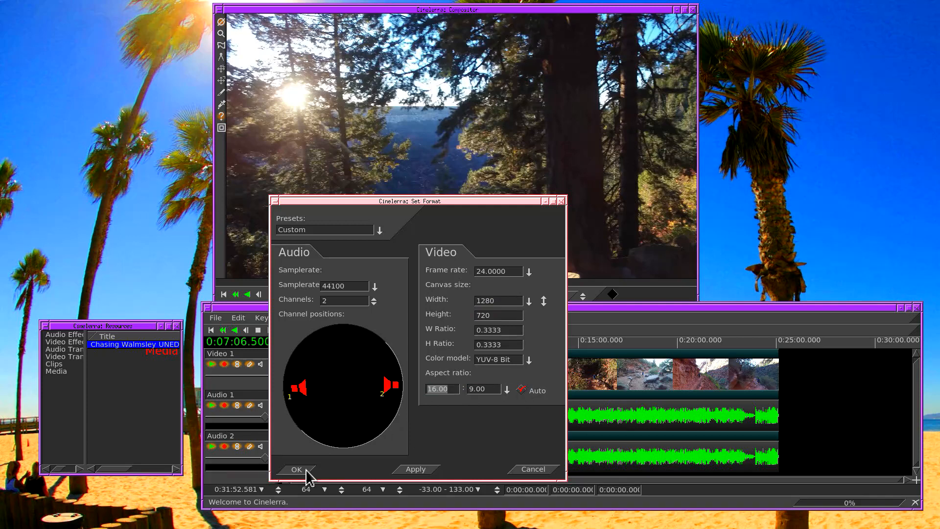
{"action": "left_click", "coordinate": [306, 471]}
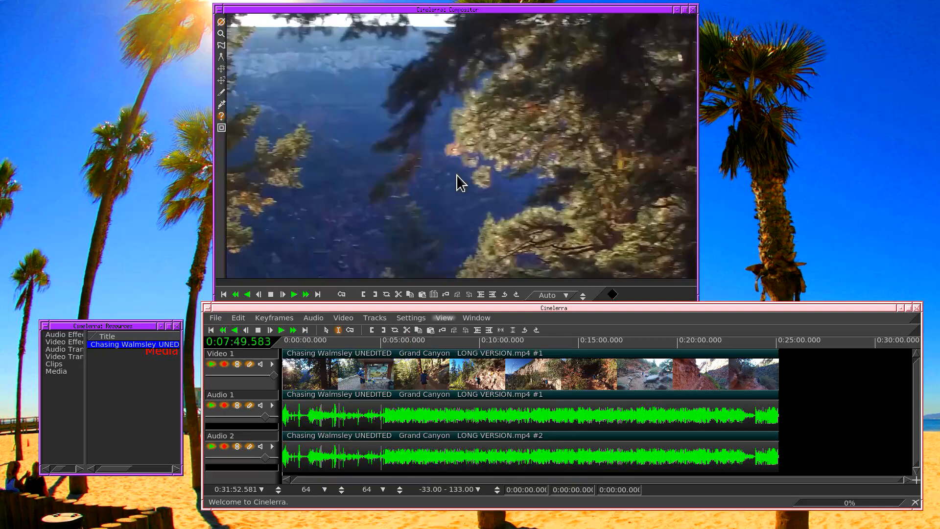
Scale the camera down so the whole frame fits the smaller canvas, setting its Z value to 0.3333.
{"action": "left_click", "coordinate": [220, 71]}
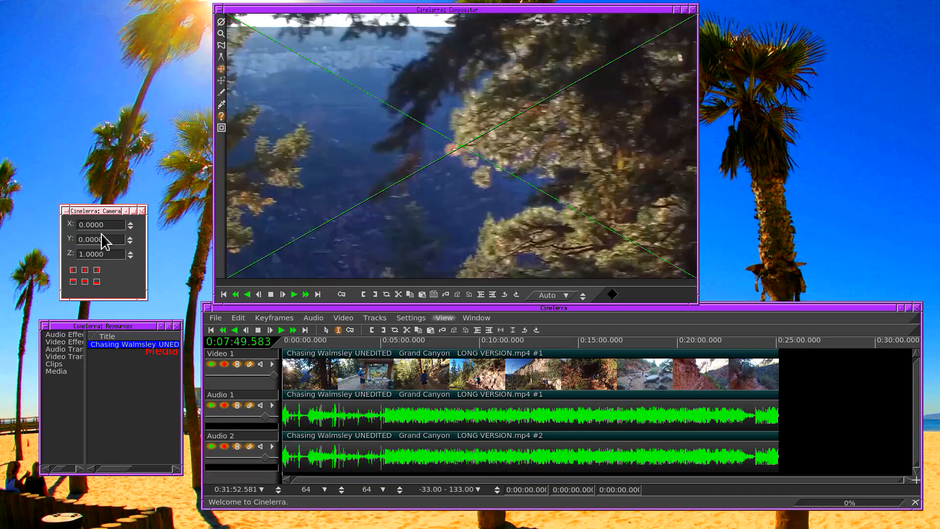
{"action": "left_click_drag", "start_coordinate": [110, 258], "coordinate": [170, 243]}
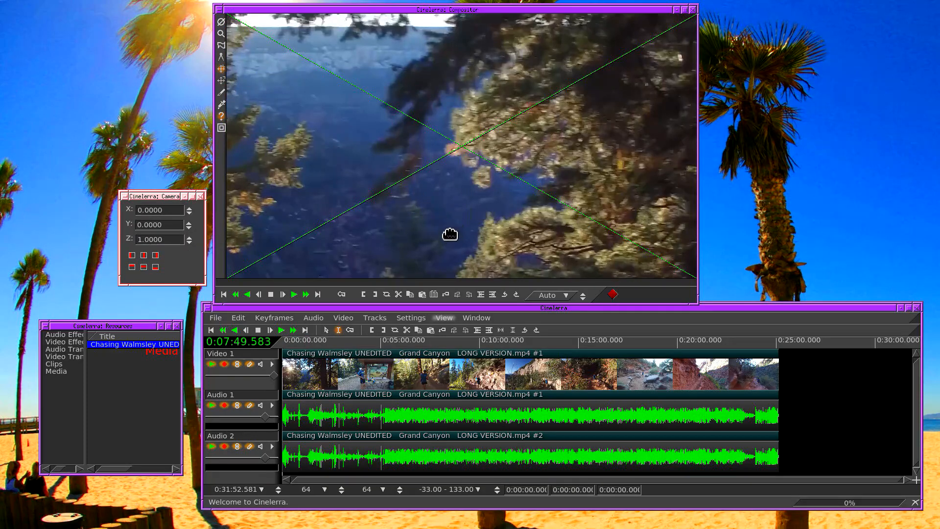
{"action": "left_click_drag", "start_coordinate": [450, 235], "coordinate": [455, 176]}
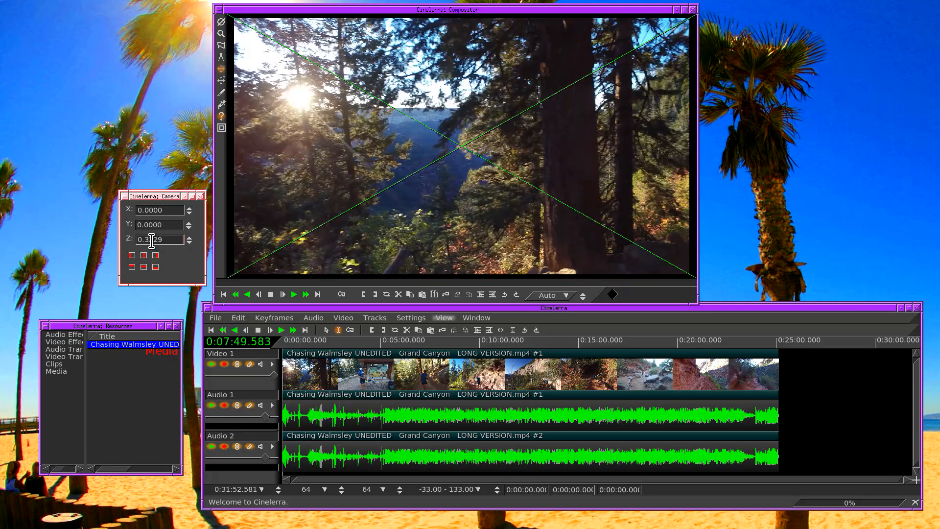
{"action": "left_click_drag", "start_coordinate": [177, 241], "coordinate": [188, 247]}
{"action": "type", "text": "333"}
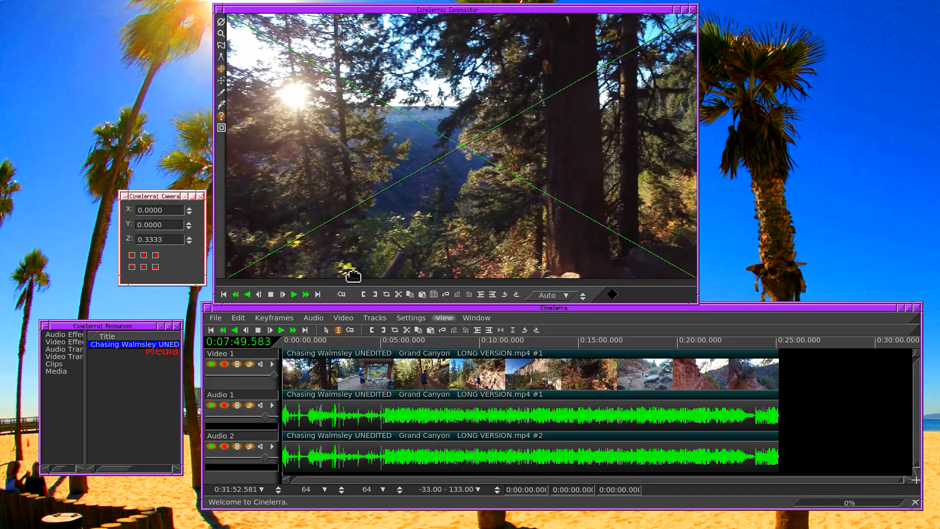
Set the playback preferences to the low quality scaling equation and the X11 video driver.
{"action": "left_click", "coordinate": [411, 317]}
{"action": "left_click", "coordinate": [416, 340]}
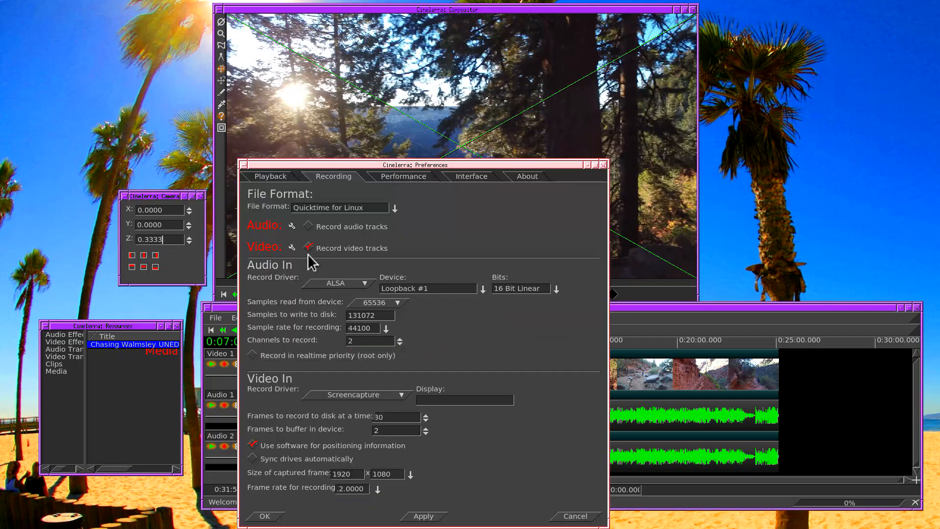
{"action": "left_click", "coordinate": [277, 179]}
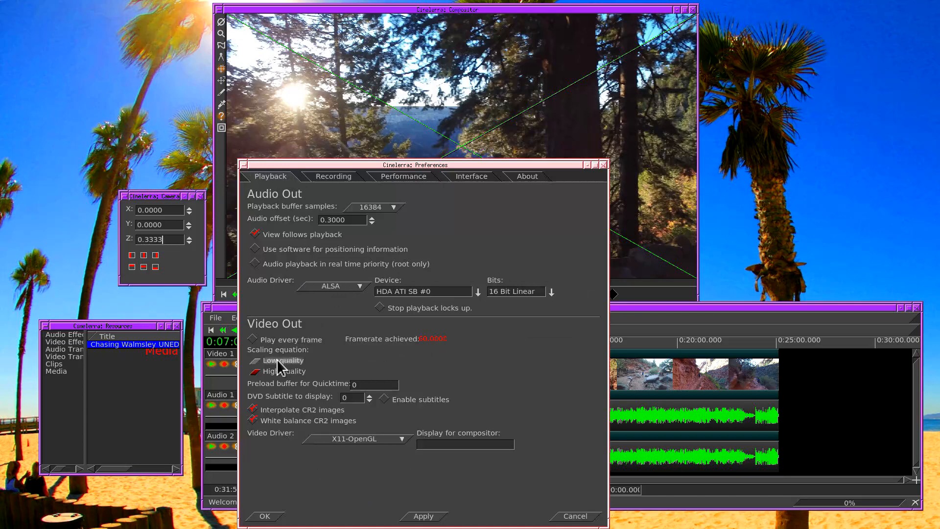
{"action": "left_click", "coordinate": [273, 362]}
{"action": "left_click", "coordinate": [328, 441]}
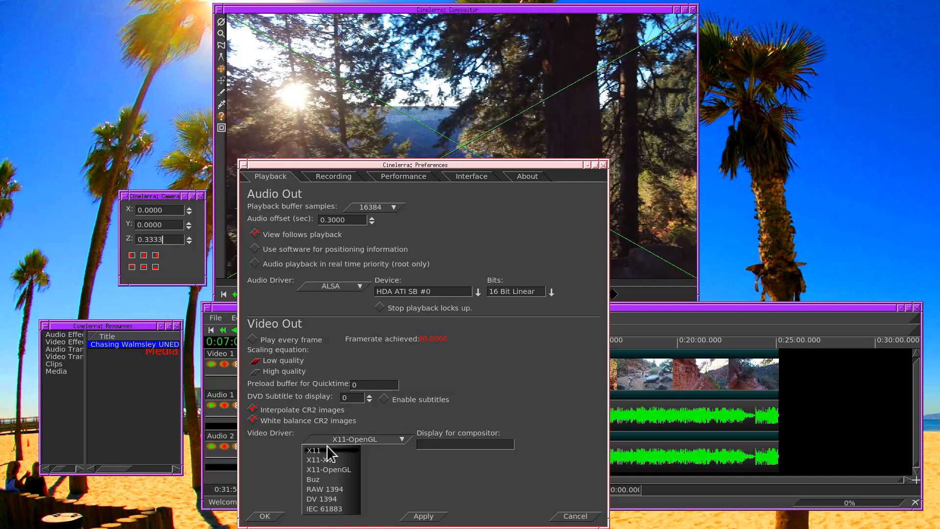
{"action": "left_click", "coordinate": [326, 451]}
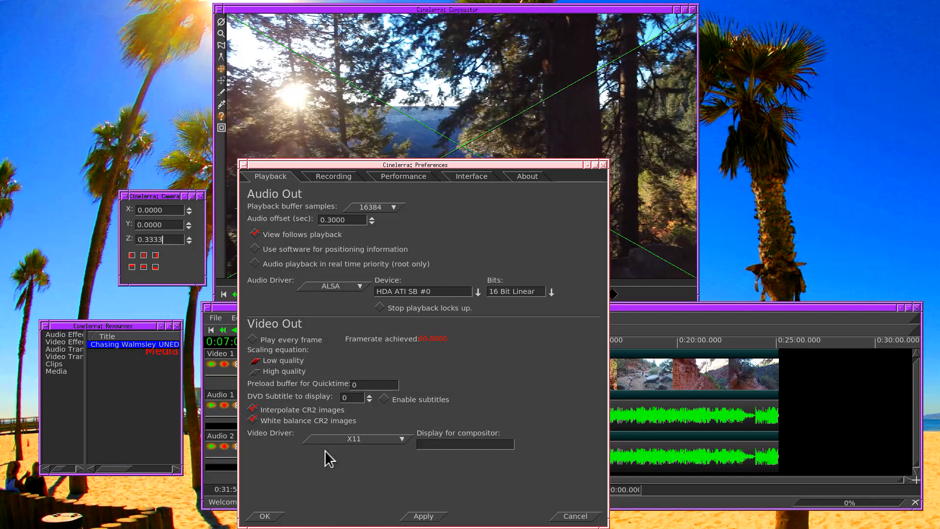
{"action": "left_click", "coordinate": [267, 517]}
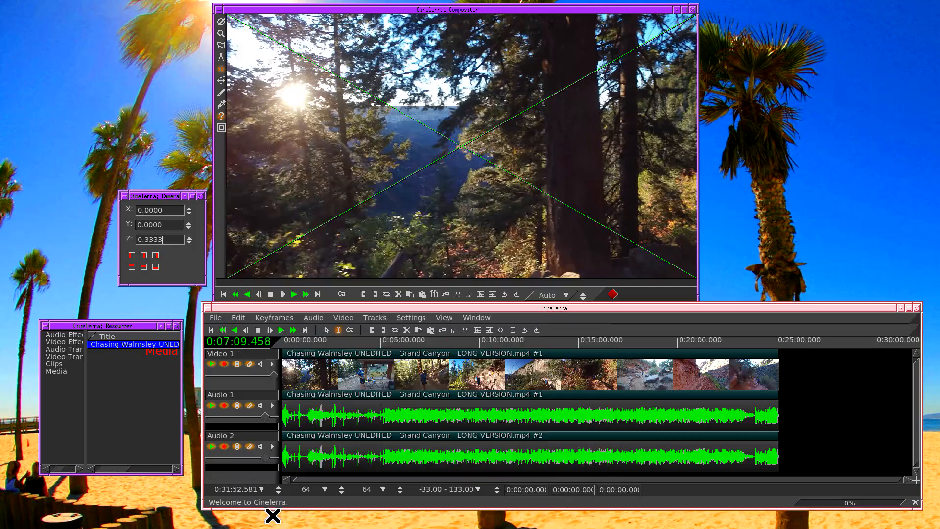
Play the footage from several points, around 0:05:35, 0:12:21, 0:16:46 and 0:21:09, to check how smoothly it plays.
{"action": "left_click", "coordinate": [393, 388]}
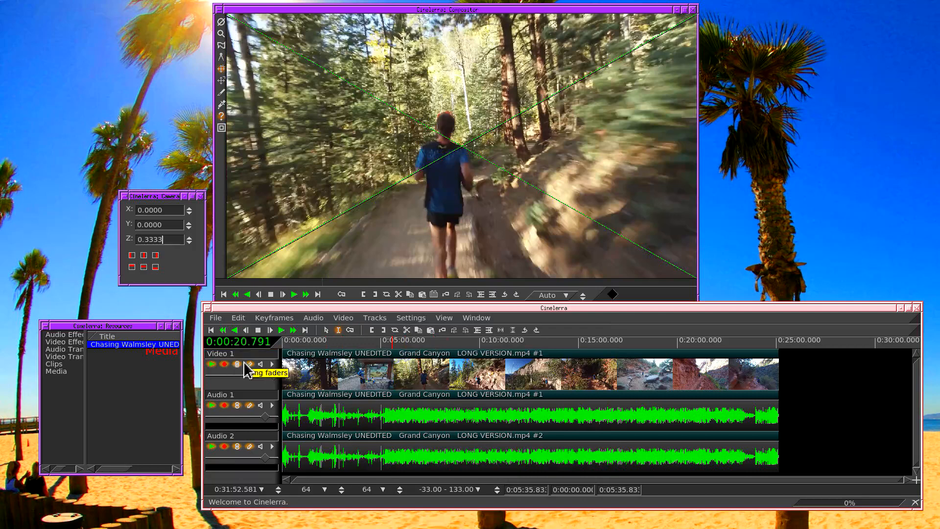
{"action": "left_click", "coordinate": [281, 330]}
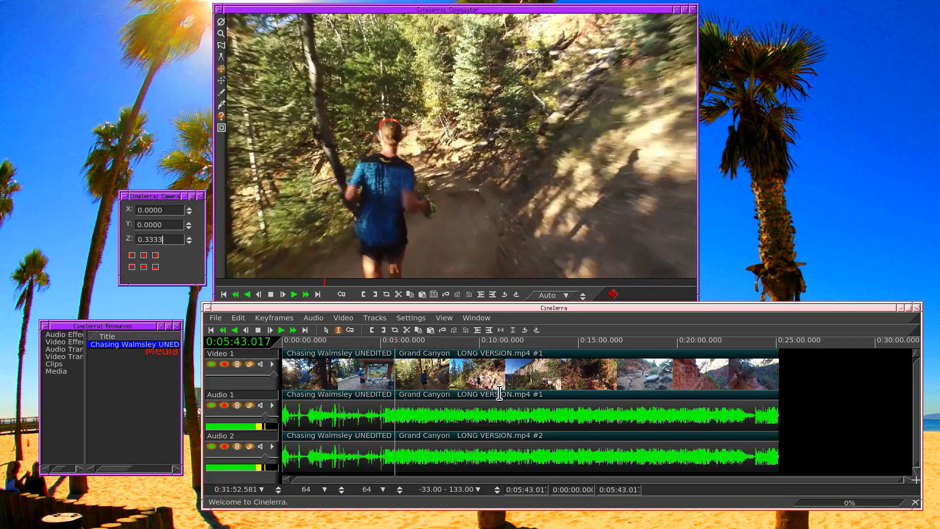
{"action": "left_click", "coordinate": [527, 395]}
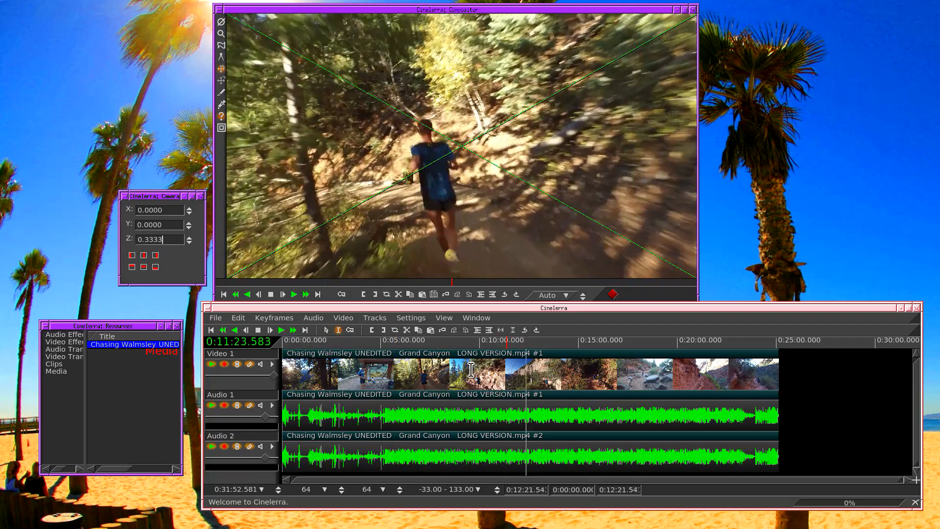
{"action": "left_click", "coordinate": [282, 330]}
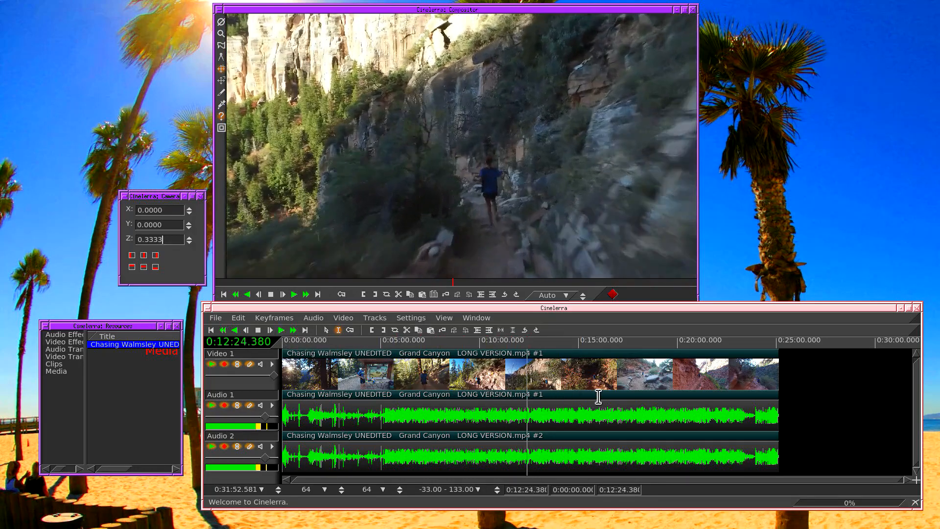
{"action": "left_click", "coordinate": [614, 398]}
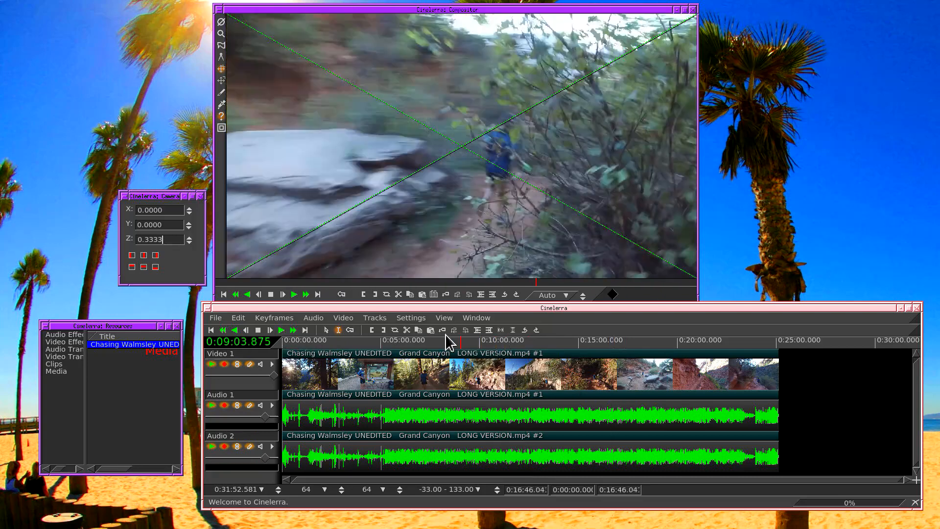
{"action": "left_click", "coordinate": [281, 330]}
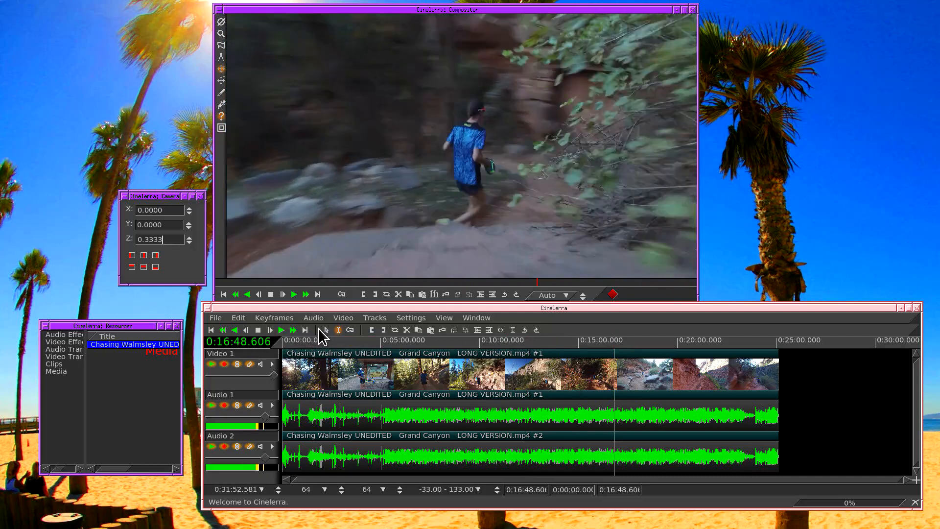
{"action": "left_click", "coordinate": [701, 384]}
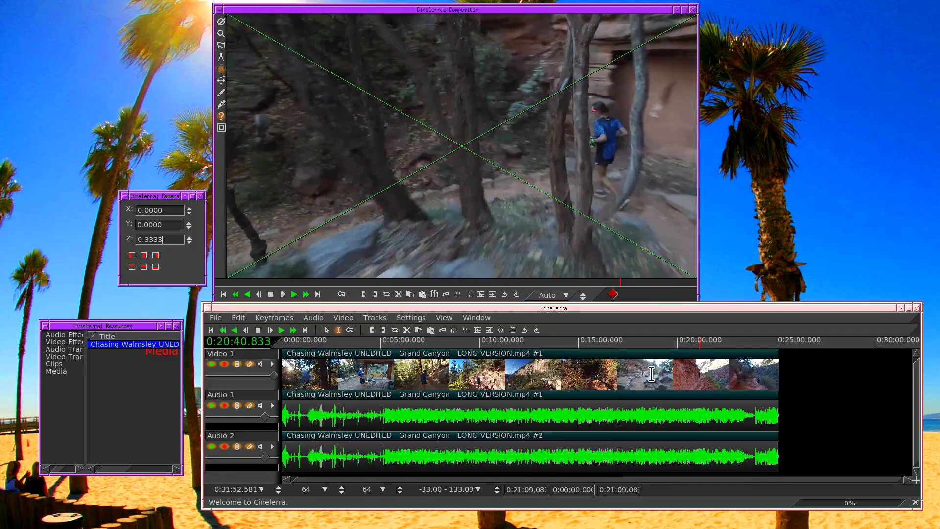
{"action": "left_click", "coordinate": [281, 330]}
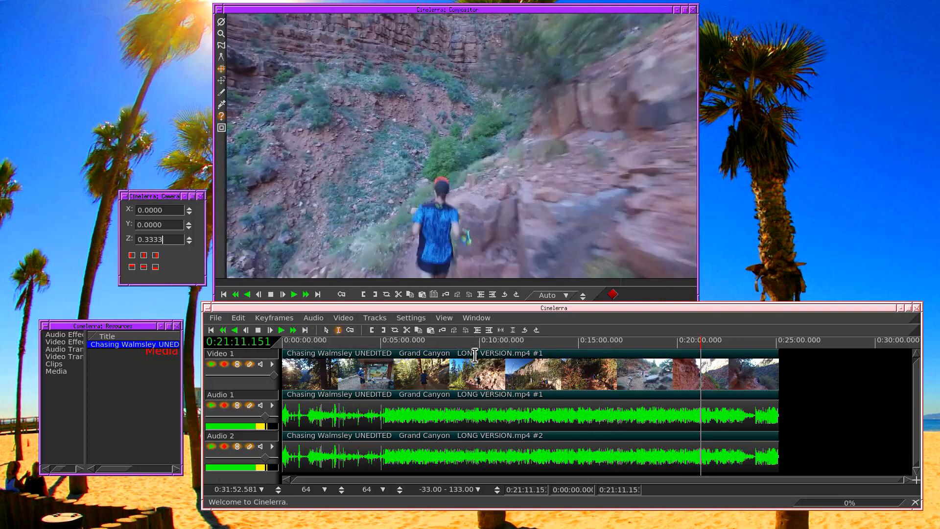
Play the bridge scene near the end of the clip, starting from about 0:23:27, to find where the shot should end.
{"action": "left_click", "coordinate": [759, 379]}
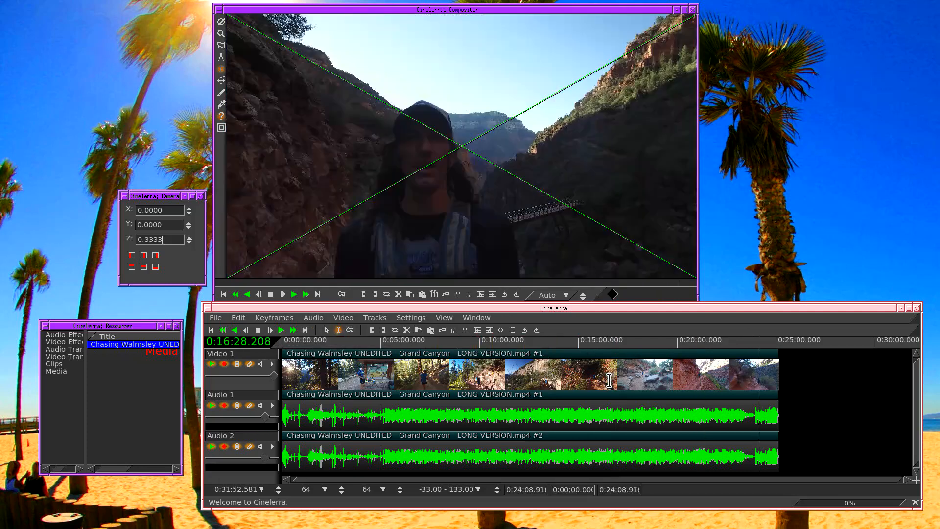
{"action": "left_click", "coordinate": [745, 387]}
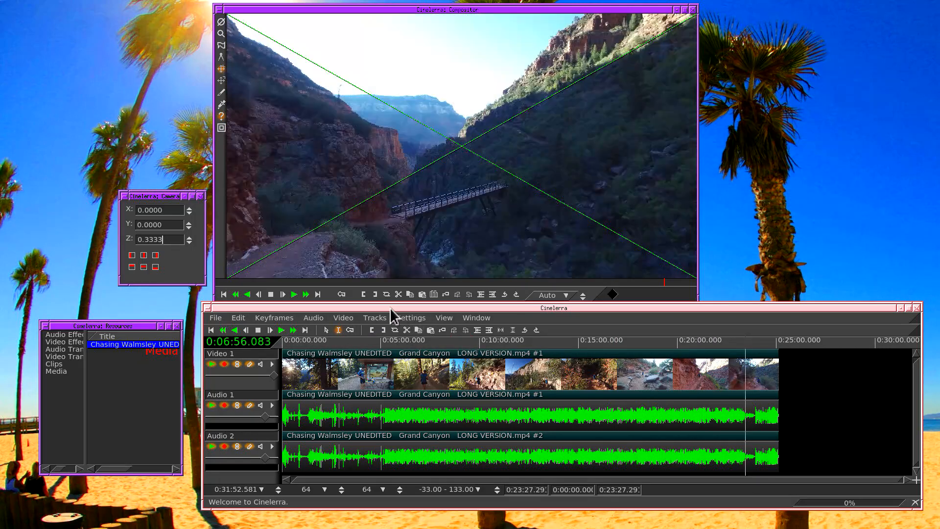
{"action": "left_click", "coordinate": [282, 330]}
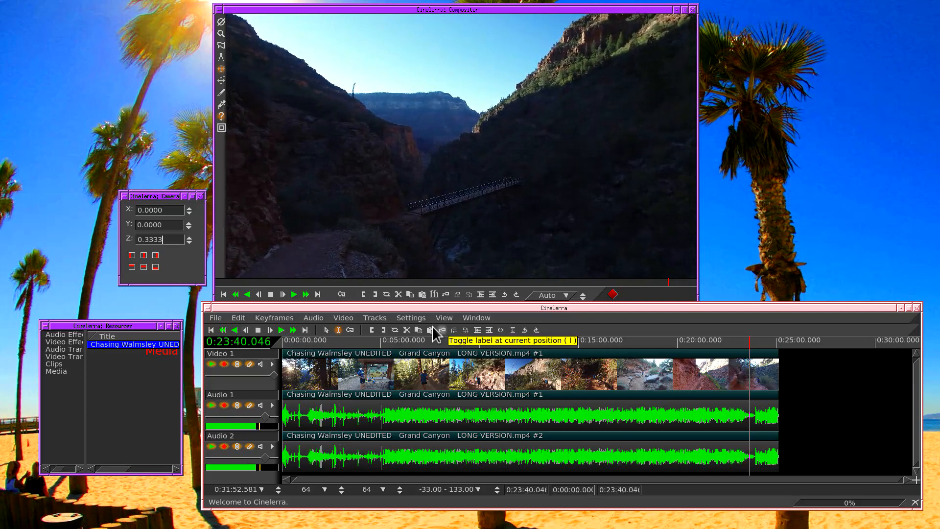
{"action": "key", "text": "space"}
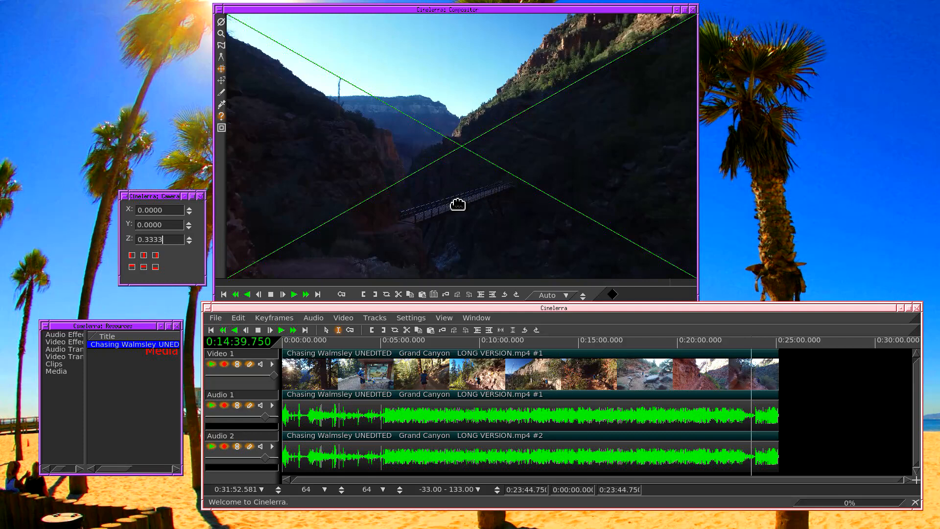
{"action": "left_click", "coordinate": [734, 380]}
{"action": "left_click", "coordinate": [731, 369]}
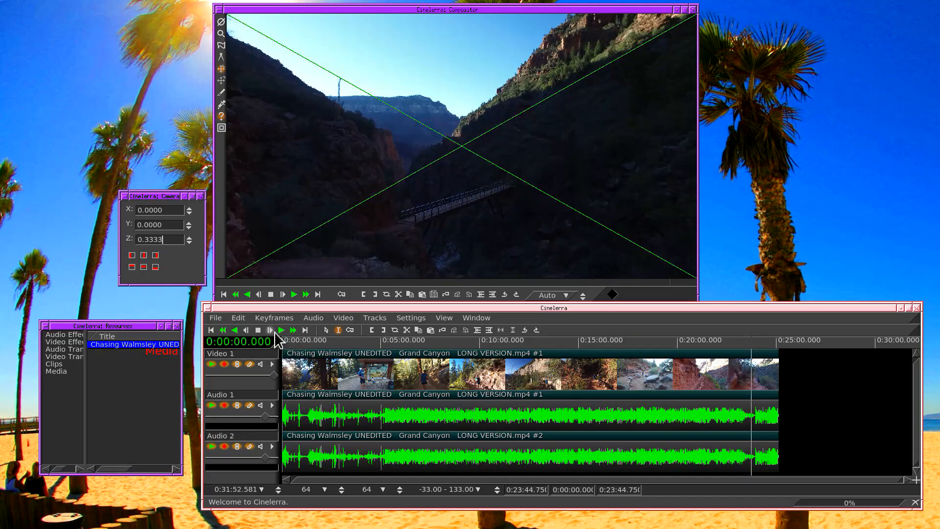
{"action": "left_click", "coordinate": [280, 330]}
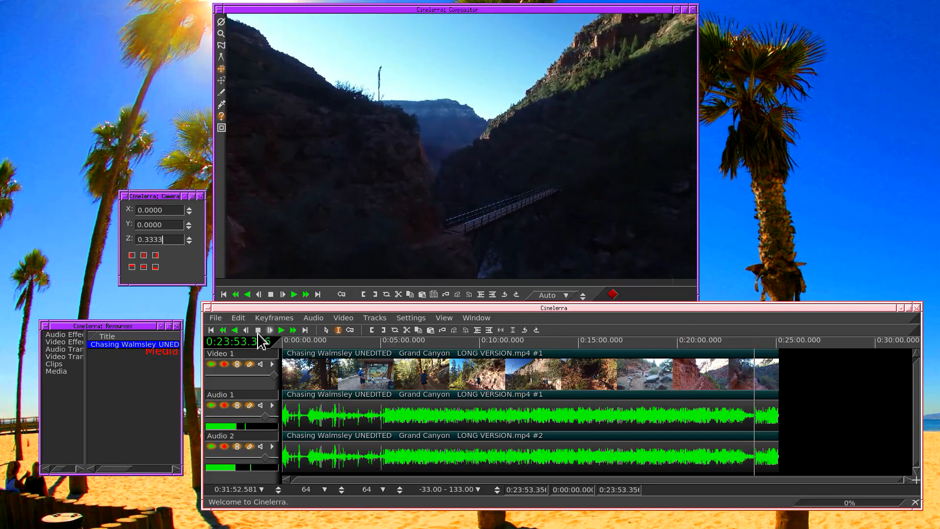
{"action": "key", "text": "space"}
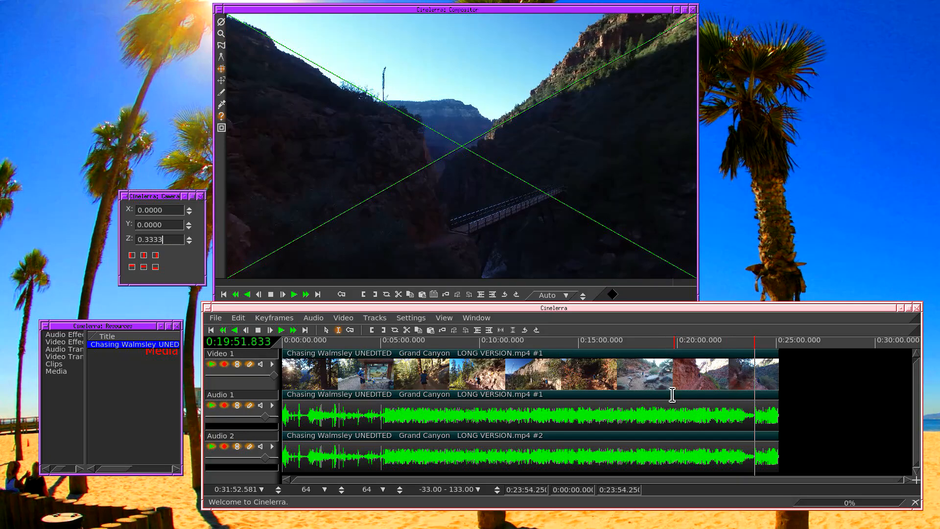
Stop playback of the bridge scene at about 0:23:42 and place a label there to mark the section's end.
{"action": "scroll", "coordinate": [693, 373], "scroll_direction": "up", "scroll_amount": 3}
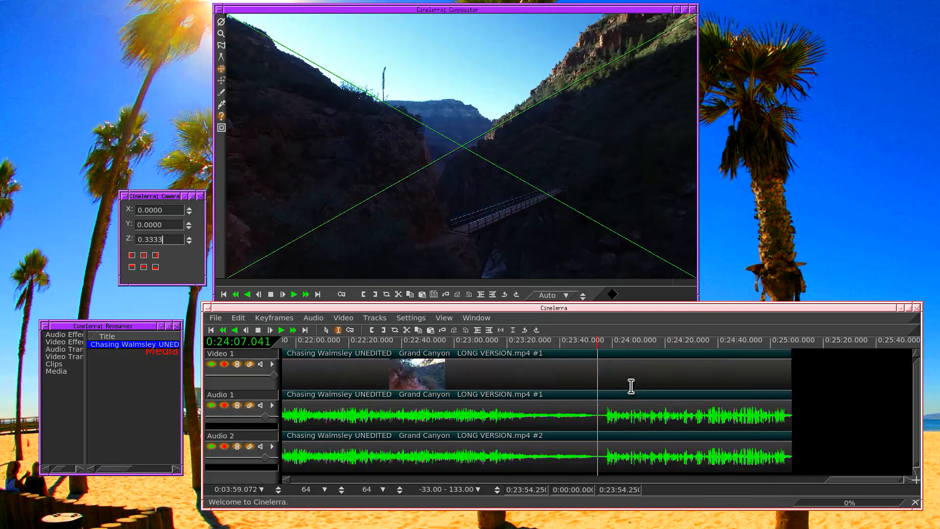
{"action": "scroll", "coordinate": [534, 430], "scroll_direction": "down", "scroll_amount": 3}
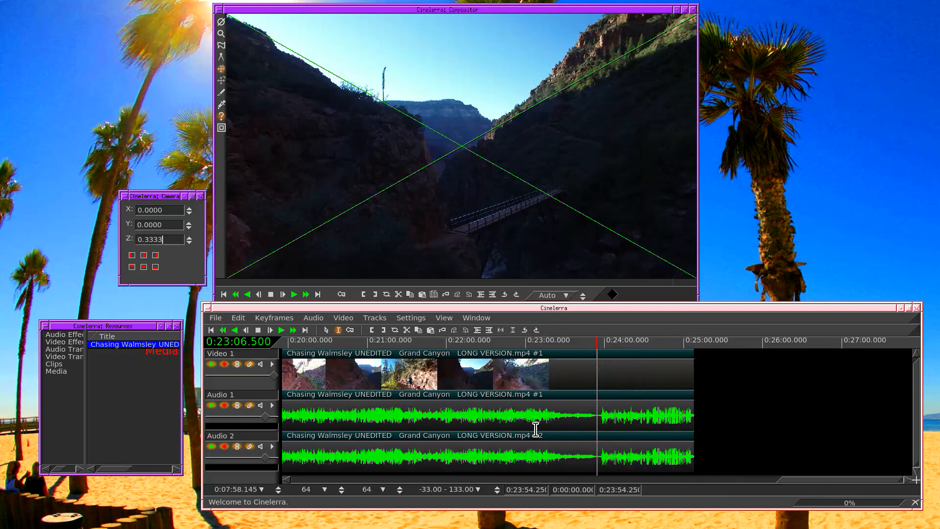
{"action": "scroll", "coordinate": [536, 429], "scroll_direction": "up", "scroll_amount": 2}
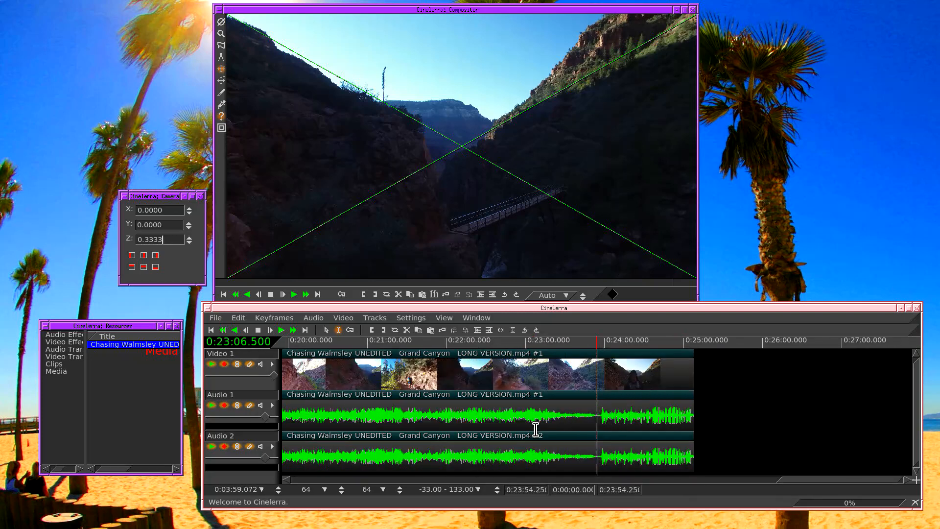
{"action": "scroll", "coordinate": [537, 428], "scroll_direction": "down", "scroll_amount": 2}
{"action": "scroll", "coordinate": [536, 428], "scroll_direction": "up", "scroll_amount": 2}
{"action": "scroll", "coordinate": [536, 429], "scroll_direction": "up", "scroll_amount": 1}
{"action": "scroll", "coordinate": [537, 427], "scroll_direction": "down", "scroll_amount": 2}
{"action": "scroll", "coordinate": [538, 426], "scroll_direction": "up", "scroll_amount": 2}
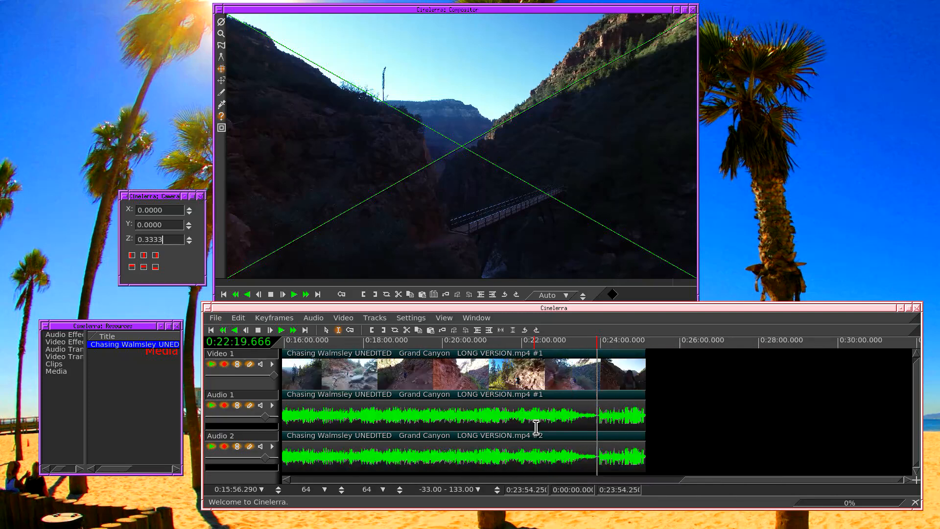
{"action": "scroll", "coordinate": [538, 426], "scroll_direction": "up", "scroll_amount": 1}
{"action": "scroll", "coordinate": [537, 425], "scroll_direction": "down", "scroll_amount": 3}
{"action": "scroll", "coordinate": [537, 424], "scroll_direction": "left", "scroll_amount": 3}
{"action": "scroll", "coordinate": [538, 424], "scroll_direction": "right", "scroll_amount": 4}
{"action": "scroll", "coordinate": [537, 426], "scroll_direction": "left", "scroll_amount": 2}
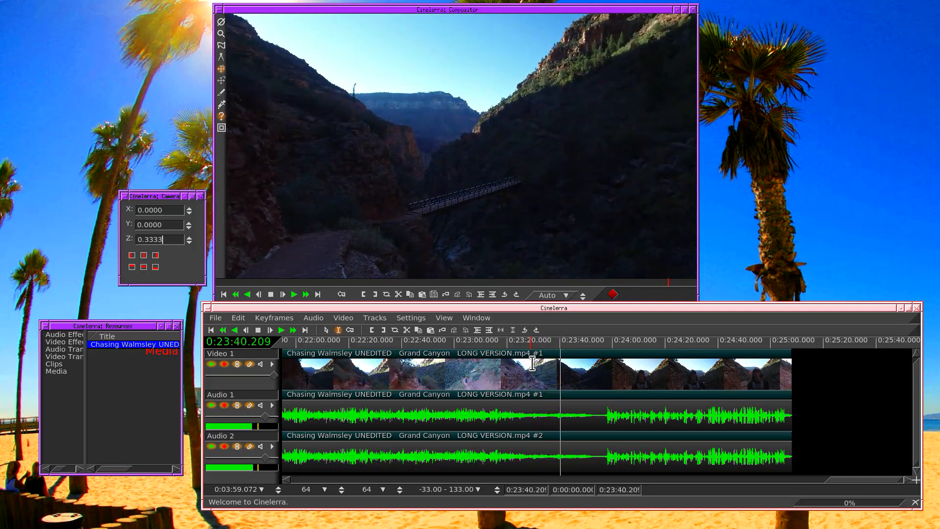
{"action": "key", "text": "space"}
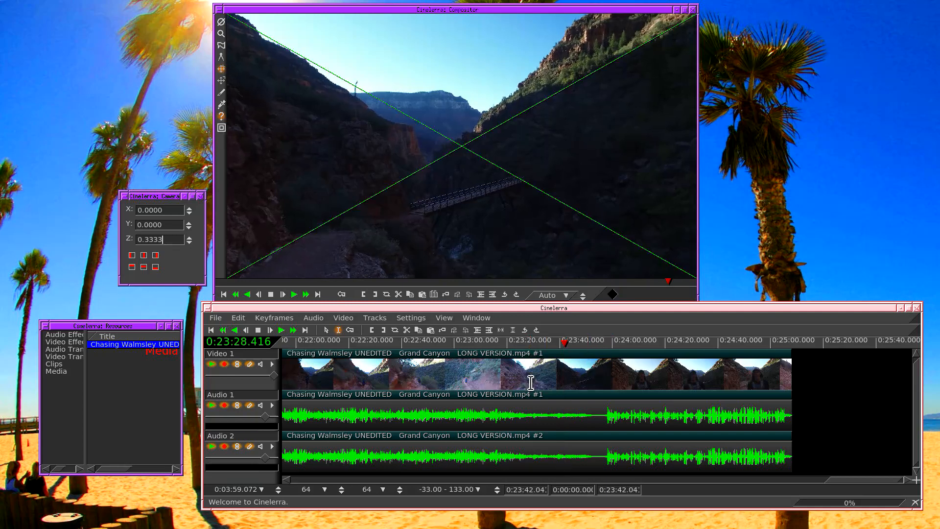
Find the section's start by selecting back from the label, and mark it with a second label at about 0:23:11.
{"action": "left_click", "coordinate": [442, 381], "text": "shift"}
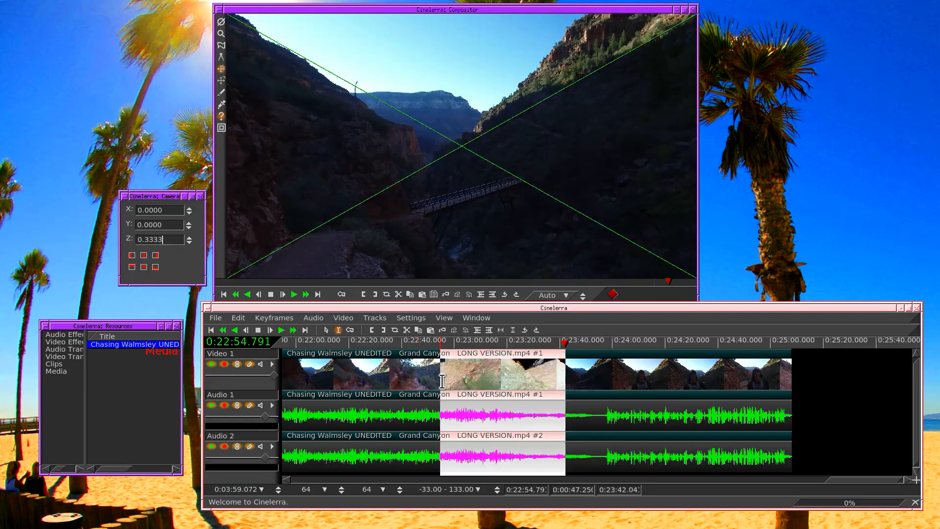
{"action": "left_click_drag", "start_coordinate": [442, 380], "coordinate": [487, 392]}
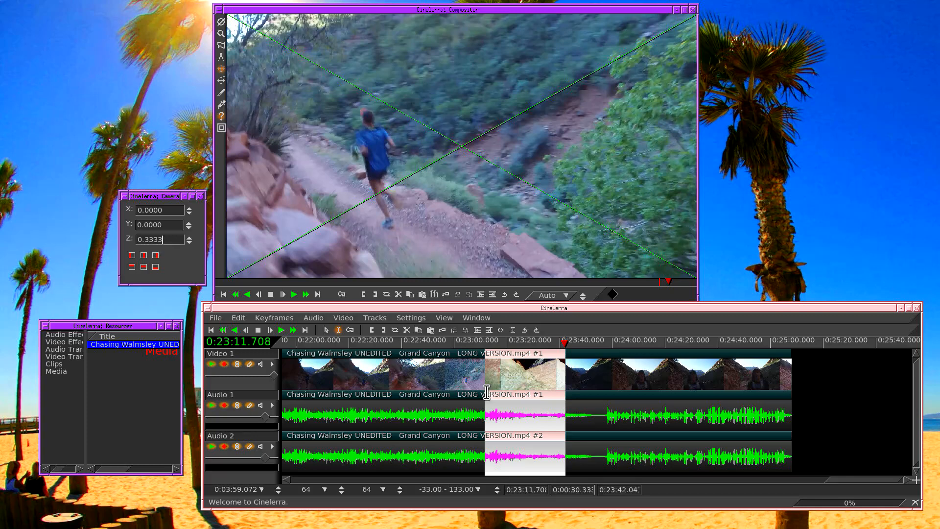
{"action": "left_click", "coordinate": [487, 392]}
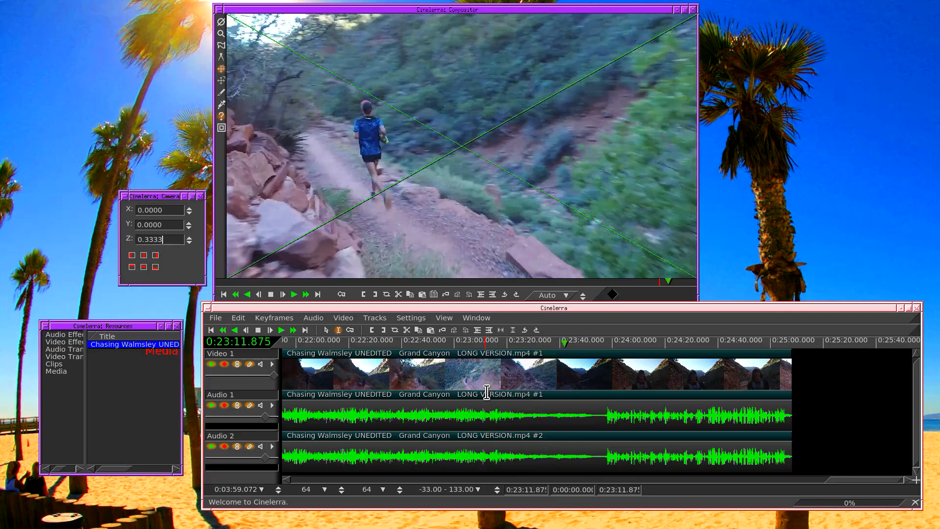
Play the section between the two labels through and select that region across all tracks.
{"action": "double_click", "coordinate": [500, 345]}
{"action": "key", "text": "space"}
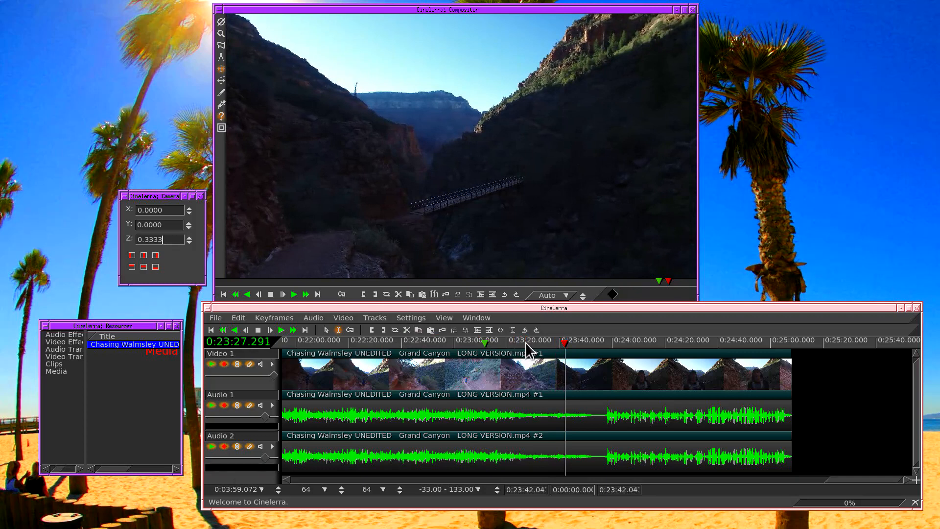
{"action": "double_click", "coordinate": [505, 353]}
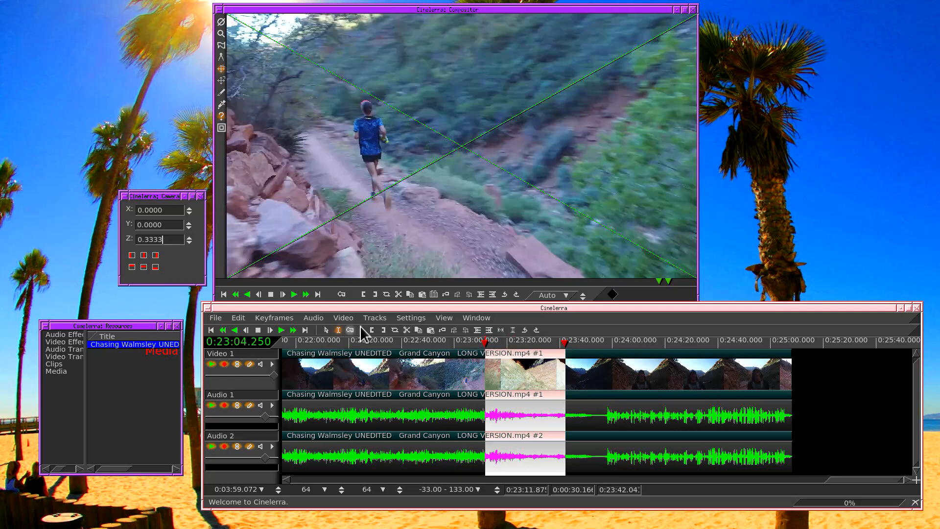
Trim the project down to the selected region and rewind to the start of the timeline.
{"action": "left_click", "coordinate": [410, 318]}
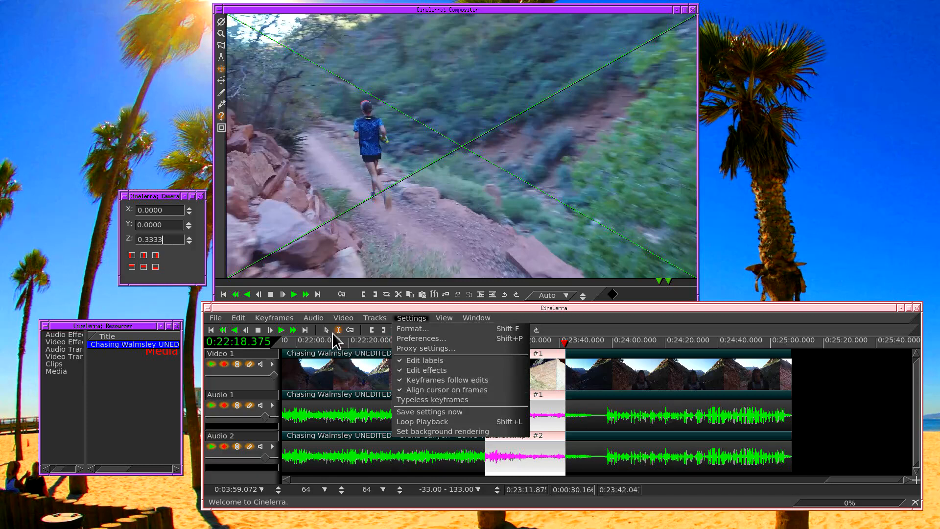
{"action": "left_click", "coordinate": [242, 322]}
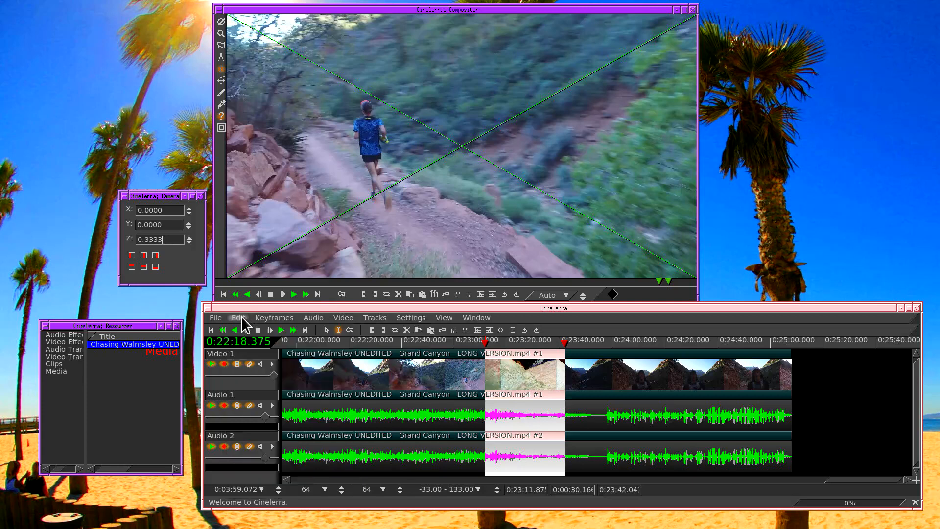
{"action": "left_click", "coordinate": [241, 318]}
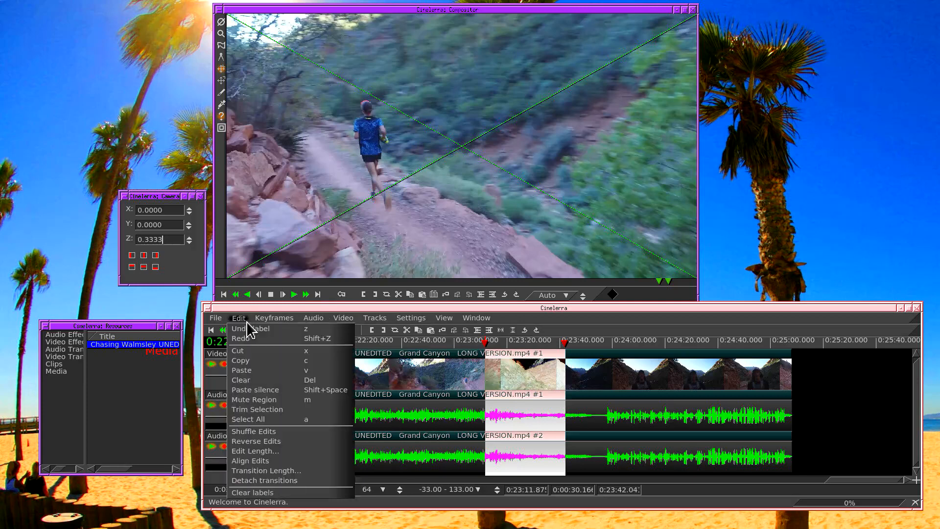
{"action": "left_click", "coordinate": [270, 410]}
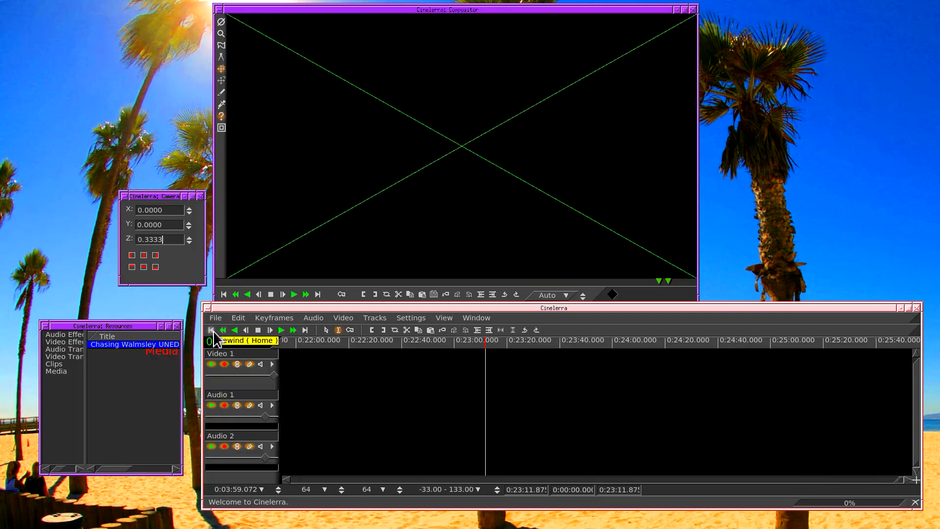
{"action": "key", "text": "ctrl+z"}
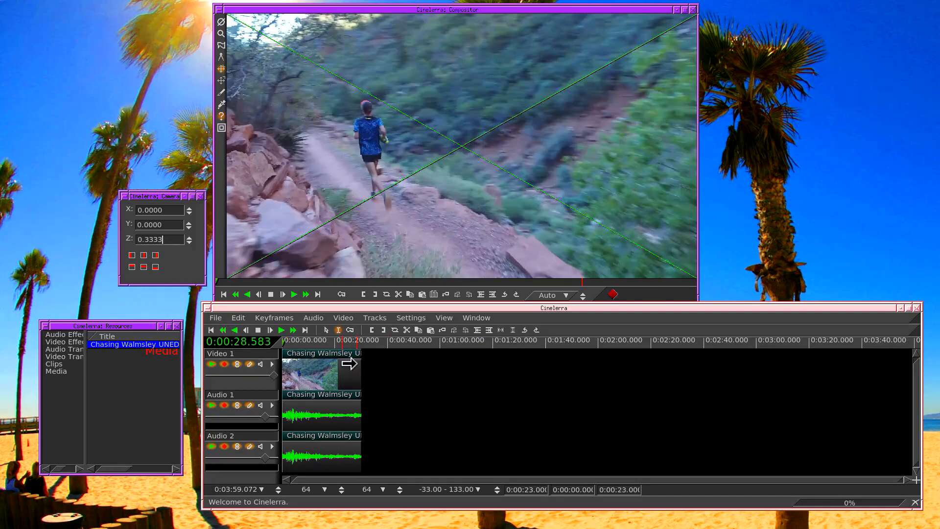
Inspect the trimmed footage at several points and fit the whole clip in the timeline display.
{"action": "left_click", "coordinate": [314, 367]}
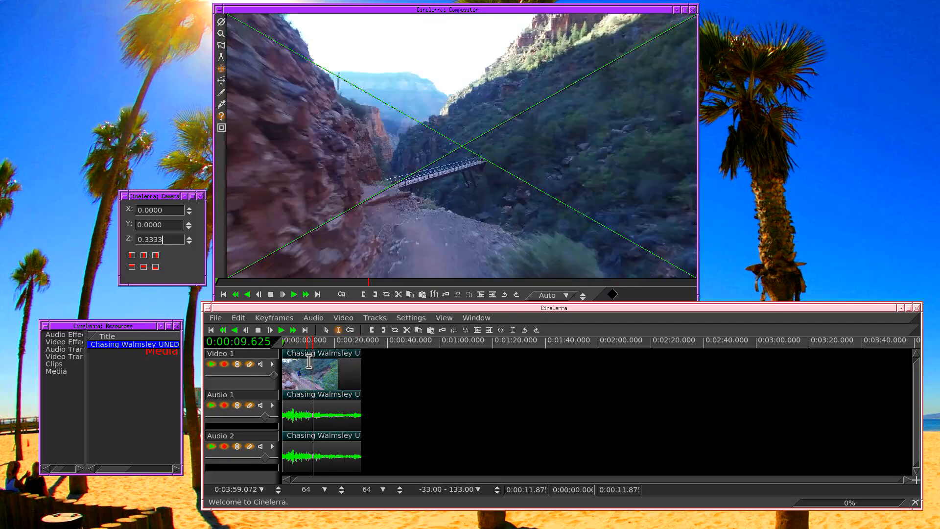
{"action": "left_click", "coordinate": [307, 363]}
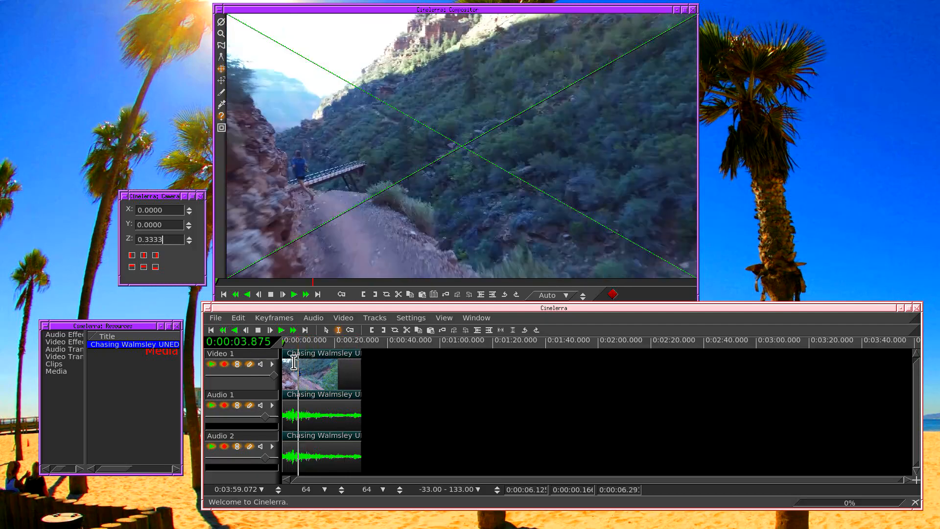
{"action": "left_click", "coordinate": [292, 362]}
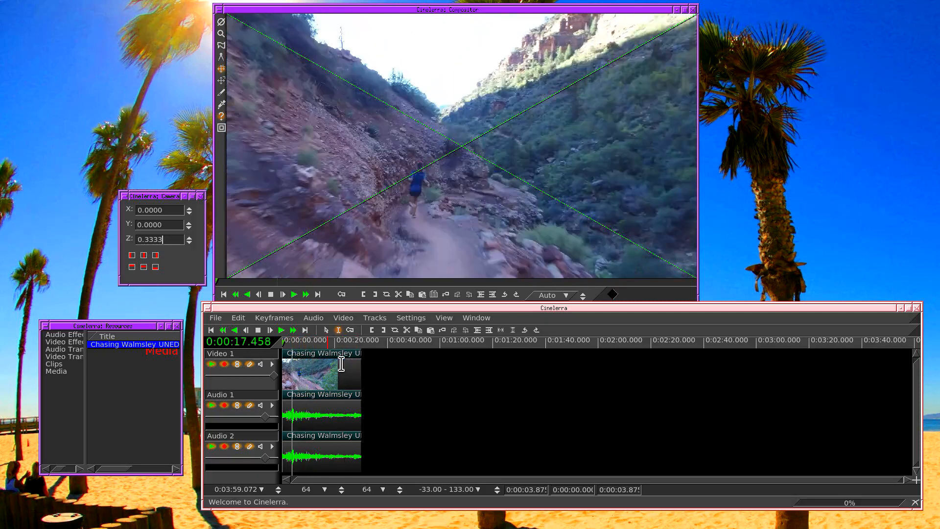
{"action": "left_click", "coordinate": [501, 330]}
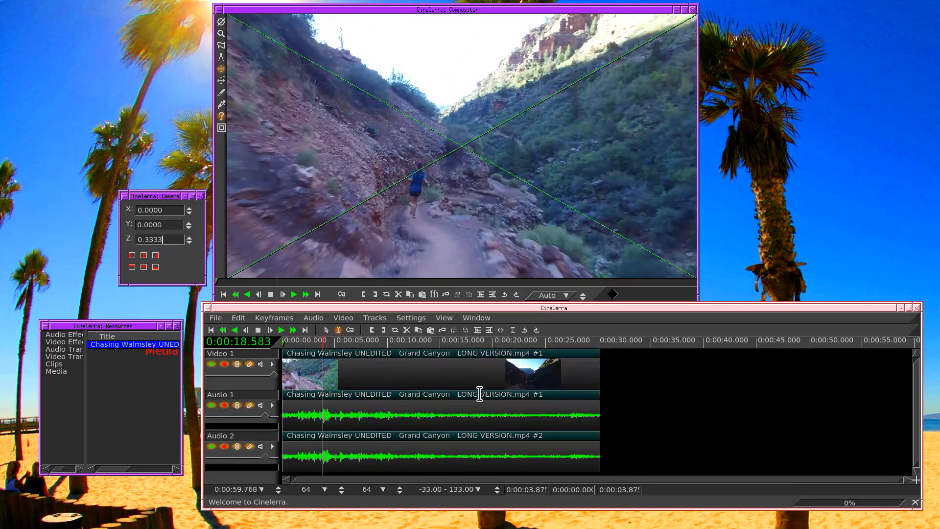
Attach the Histogram effect to the Video 1 track.
{"action": "left_click", "coordinate": [531, 367]}
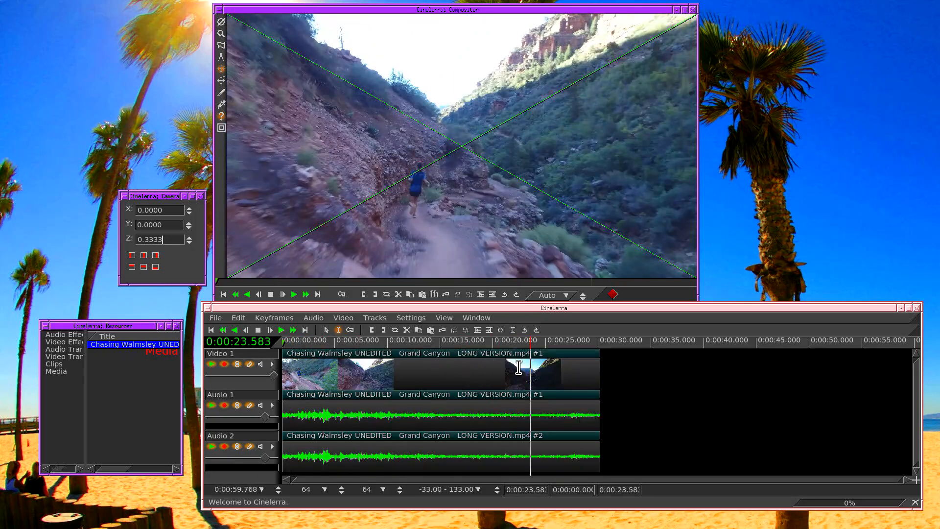
{"action": "right_click", "coordinate": [469, 375]}
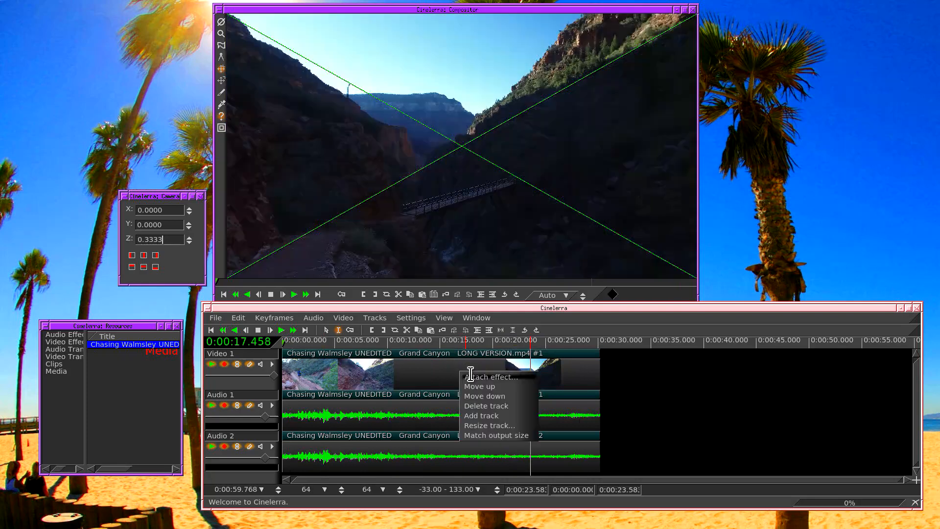
{"action": "left_click", "coordinate": [470, 376]}
{"action": "scroll", "coordinate": [422, 417], "scroll_direction": "down", "scroll_amount": 3}
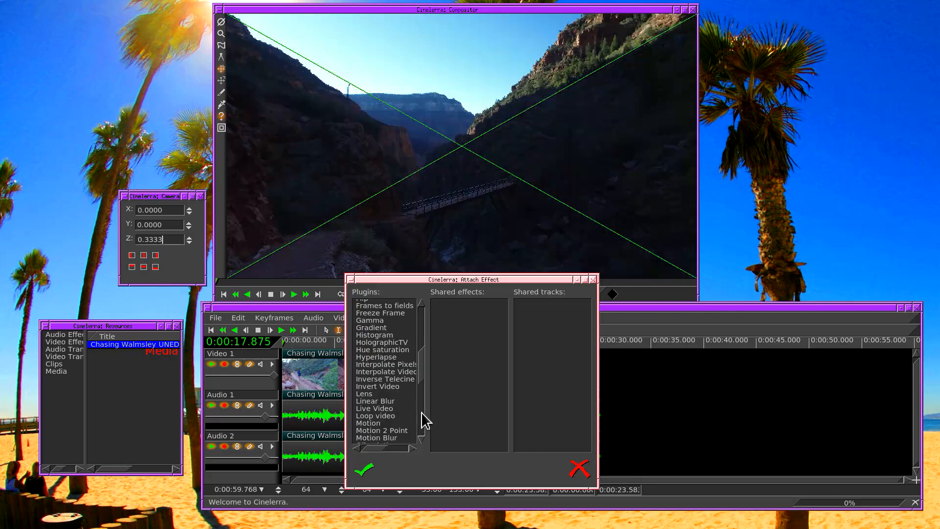
{"action": "left_click", "coordinate": [387, 335]}
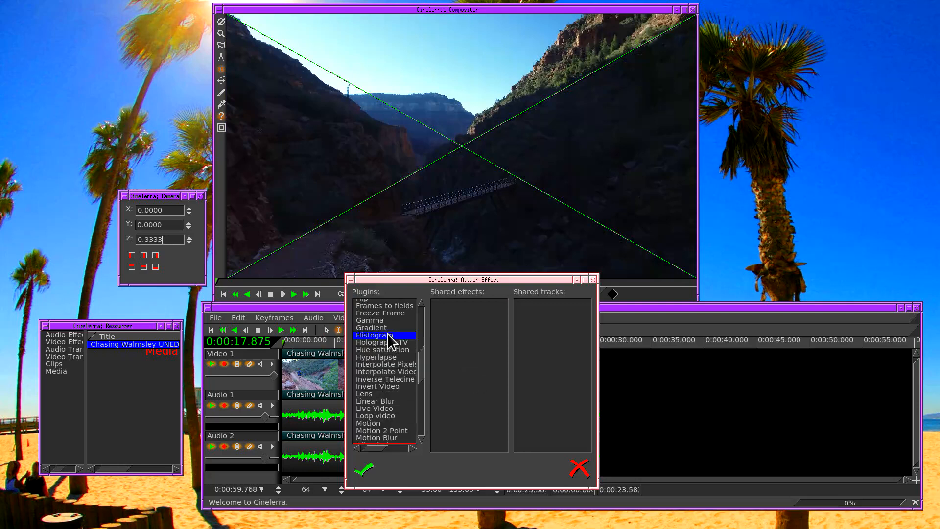
{"action": "left_click", "coordinate": [366, 472]}
Display the Histogram effect's settings for the dark footage at about 0:00:26 and turn on Plot histogram, keeping the settings window clear of the preview.
{"action": "left_click", "coordinate": [558, 378]}
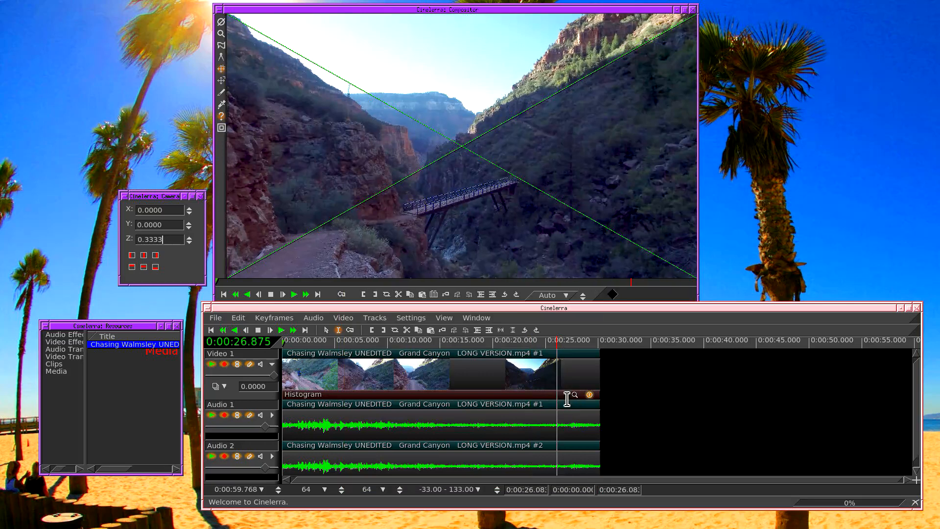
{"action": "left_click", "coordinate": [575, 394]}
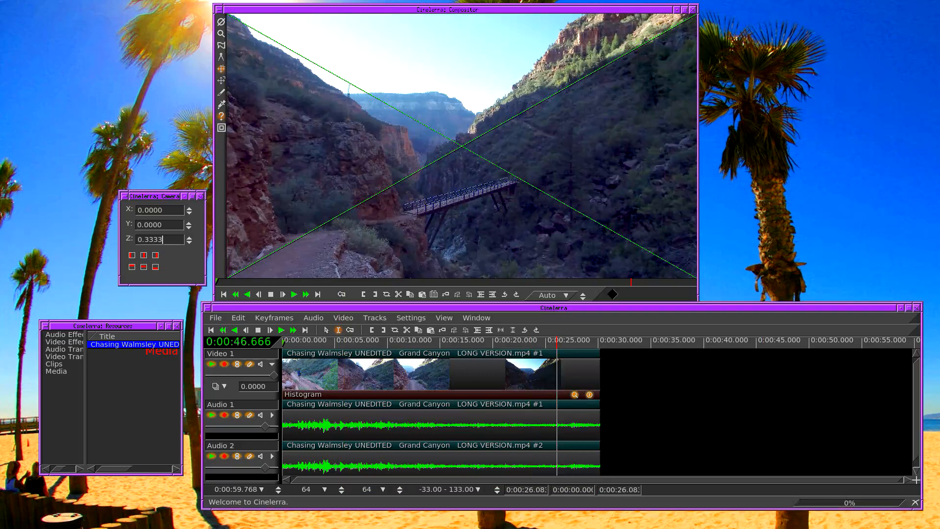
{"action": "left_click", "coordinate": [575, 395]}
{"action": "left_click", "coordinate": [574, 395]}
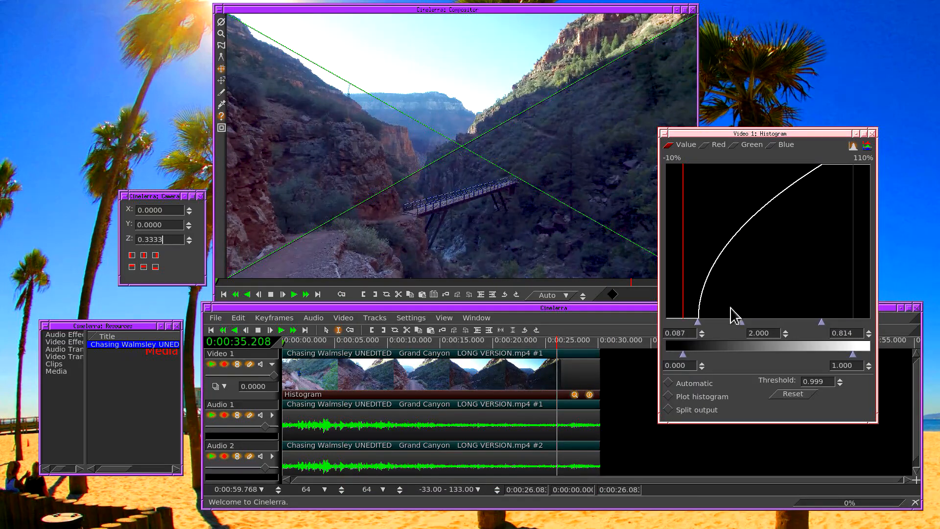
{"action": "left_click", "coordinate": [705, 396]}
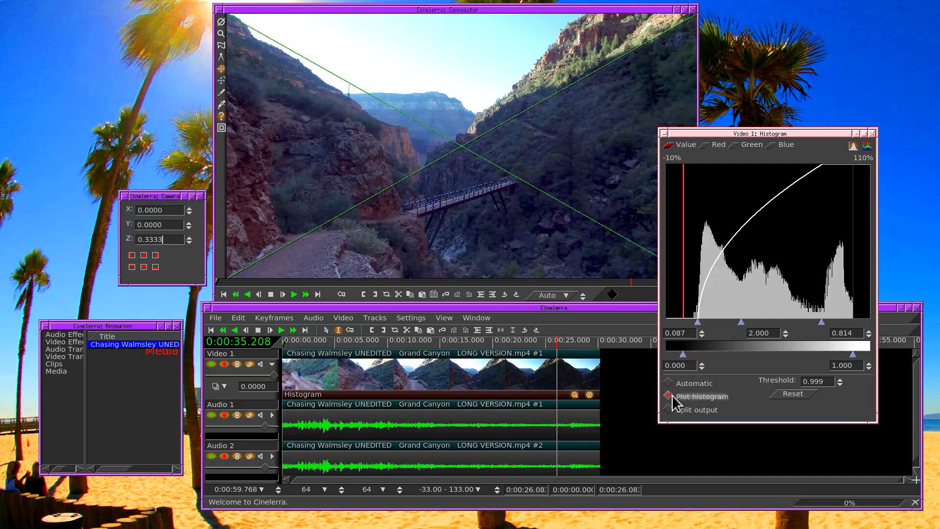
{"action": "left_click_drag", "start_coordinate": [751, 282], "coordinate": [798, 284]}
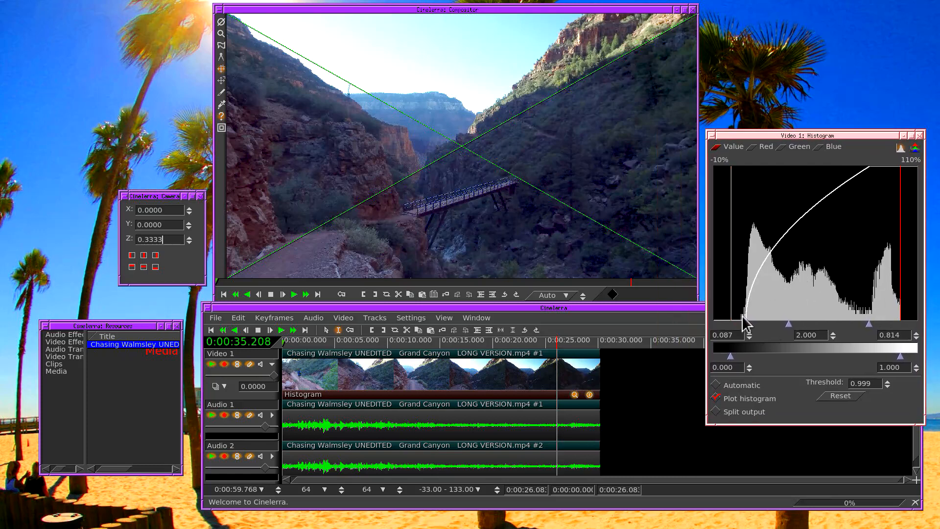
Set the histogram's minimum input to 0.076 and its gamma to 2, and close the effect settings.
{"action": "left_click_drag", "start_coordinate": [745, 322], "coordinate": [744, 324]}
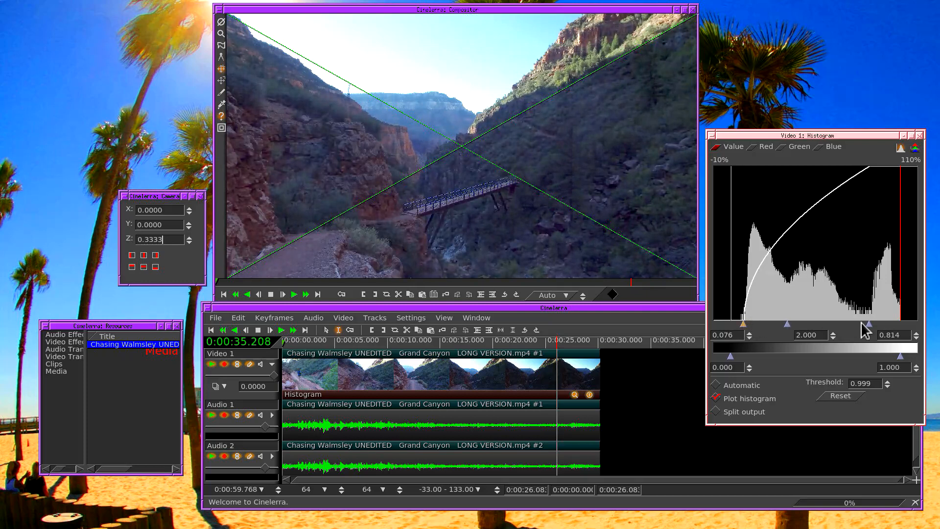
{"action": "mouse_move", "coordinate": [870, 323]}
{"action": "left_mouse_down"}
{"action": "mouse_move", "coordinate": [837, 323]}
{"action": "mouse_move", "coordinate": [870, 326]}
{"action": "left_mouse_up"}
{"action": "left_click_drag", "start_coordinate": [787, 323], "coordinate": [785, 323]}
{"action": "left_click_drag", "start_coordinate": [786, 329], "coordinate": [812, 309]}
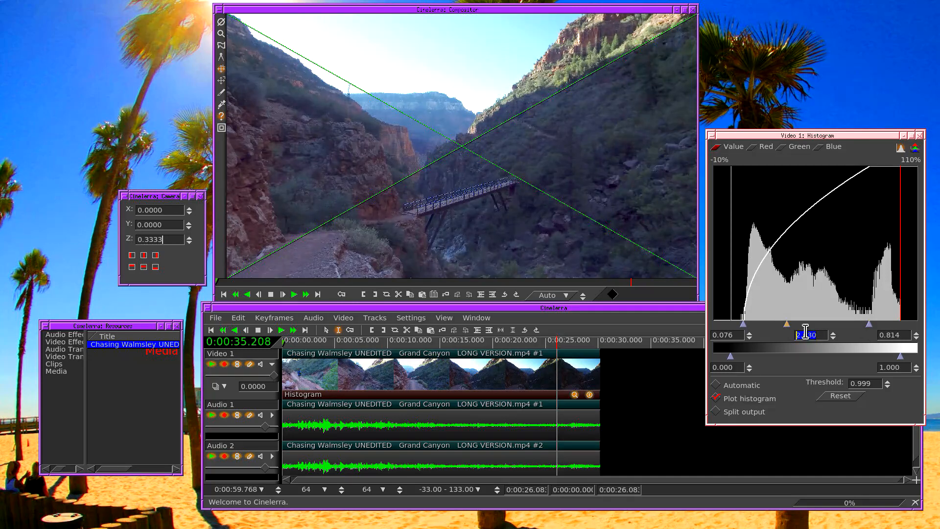
{"action": "type", "text": "2"}
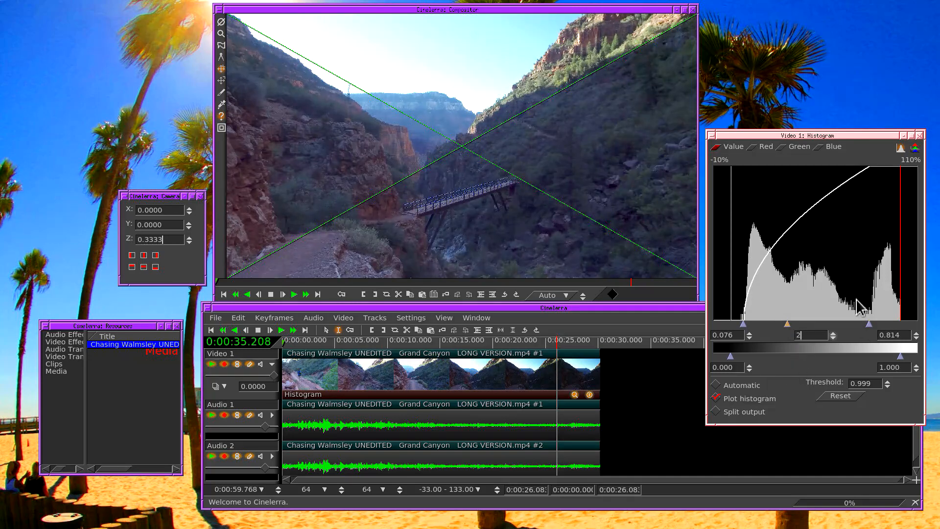
{"action": "left_click", "coordinate": [919, 136]}
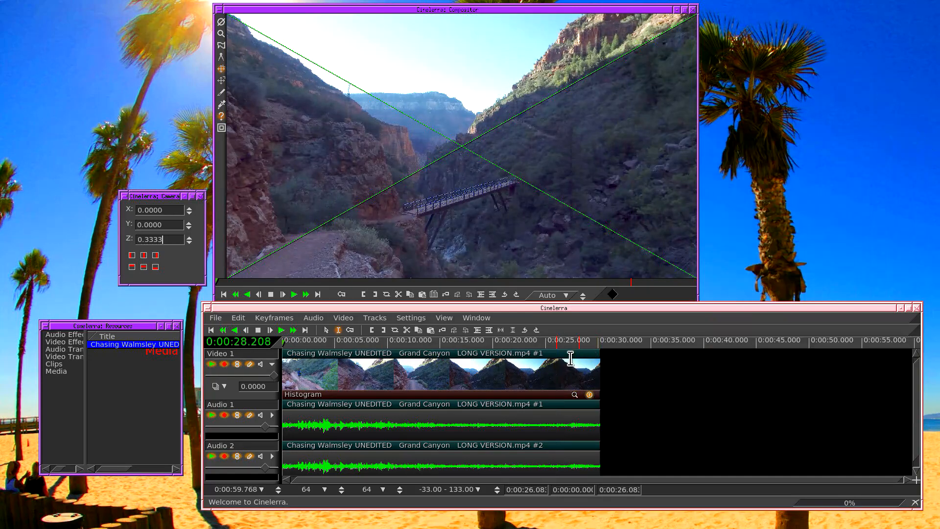
Play the corrected footage to near its end and check the brightness at several earlier points.
{"action": "left_click", "coordinate": [487, 375]}
{"action": "key", "text": "space"}
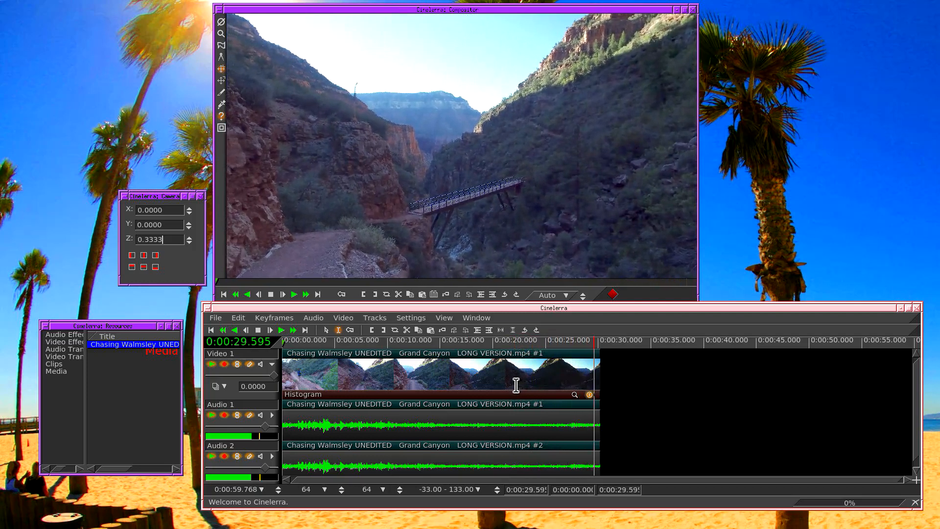
{"action": "key", "text": "space"}
{"action": "left_click", "coordinate": [381, 384]}
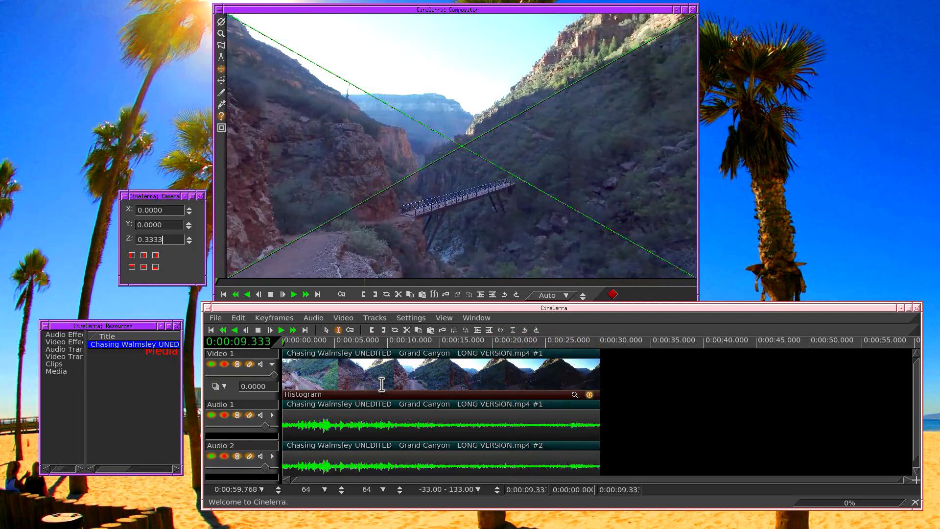
{"action": "left_click", "coordinate": [342, 381]}
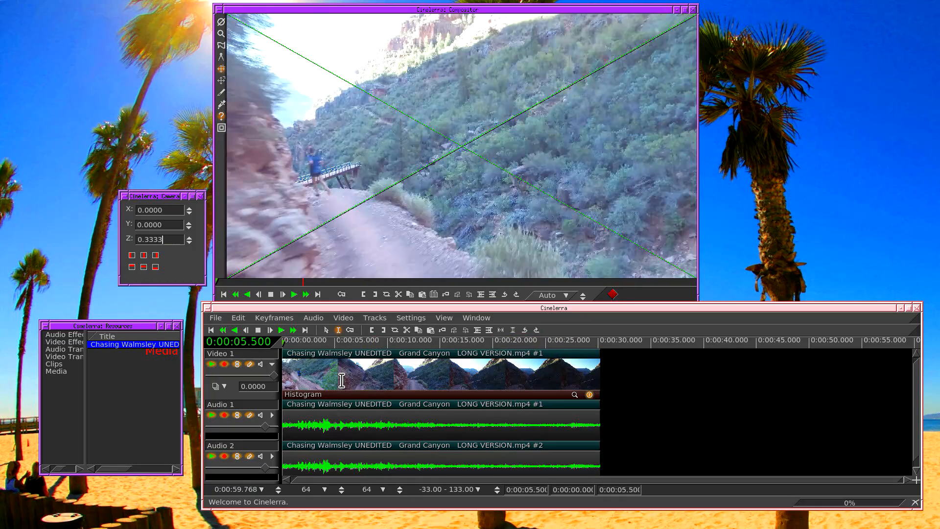
{"action": "left_click_drag", "start_coordinate": [342, 380], "coordinate": [408, 375]}
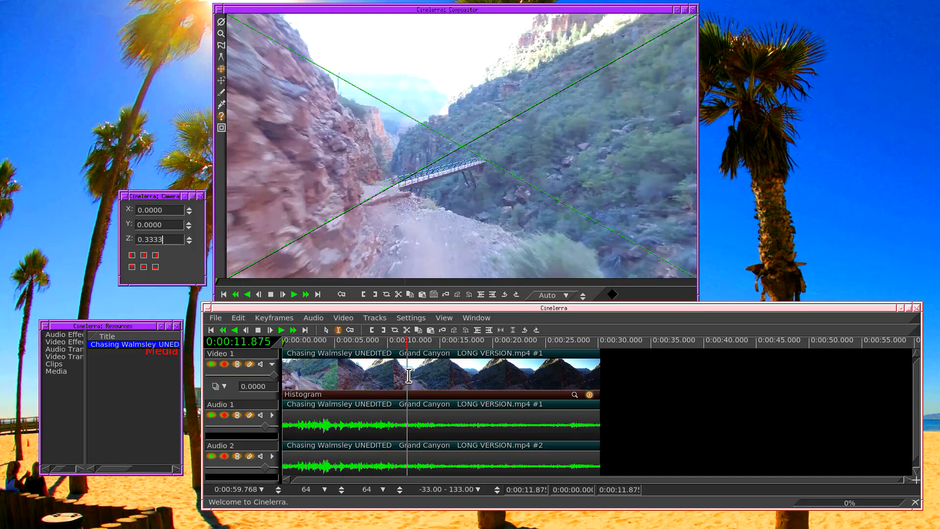
{"action": "left_click_drag", "start_coordinate": [409, 375], "coordinate": [475, 375]}
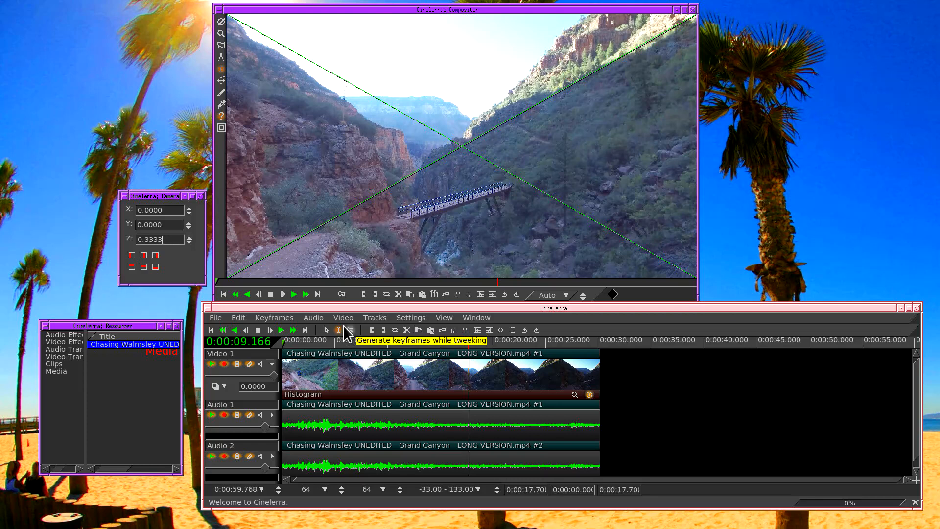
Show the timeline overlays window and place it clear of the other windows.
{"action": "left_click", "coordinate": [444, 319]}
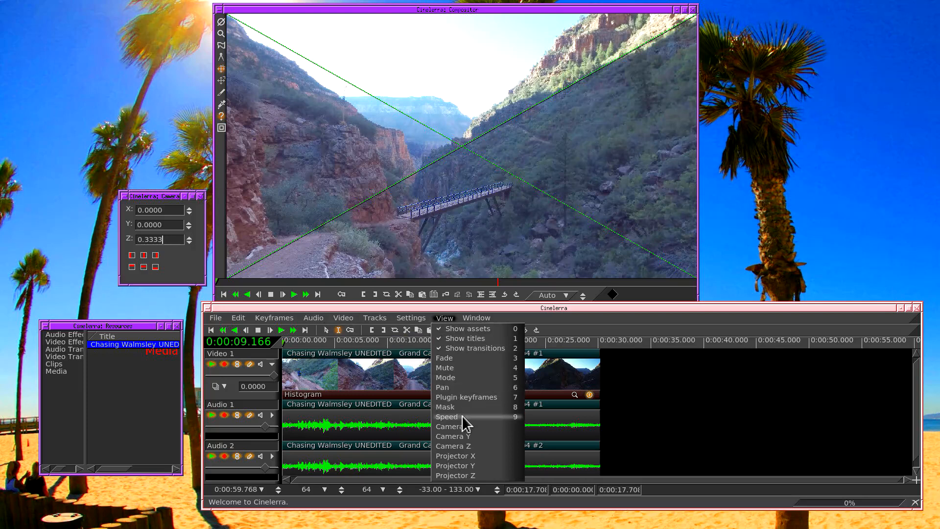
{"action": "left_click", "coordinate": [474, 319]}
{"action": "left_click", "coordinate": [490, 358]}
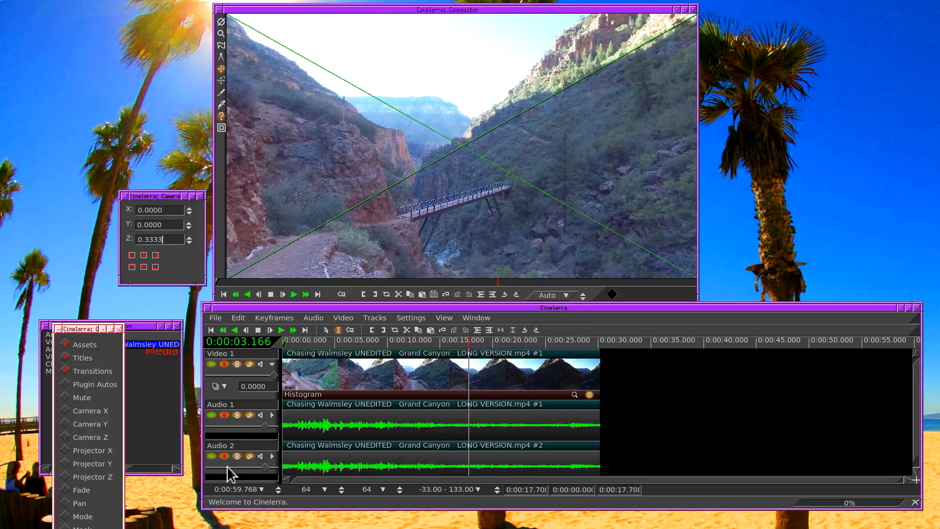
{"action": "left_click_drag", "start_coordinate": [54, 494], "coordinate": [41, 232]}
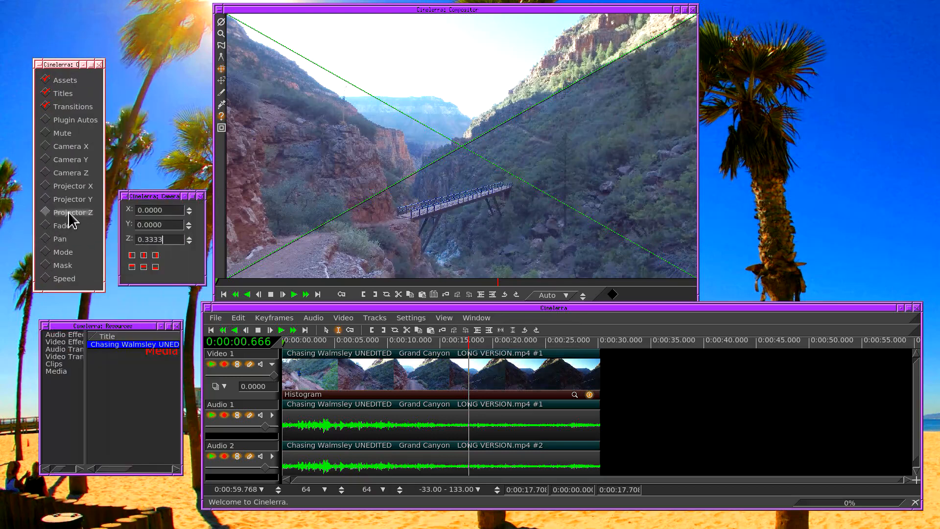
Try out the Camera X, Y and Z overlays and then the whole range from Plugin Autos down, switching them on and off.
{"action": "left_click", "coordinate": [66, 147]}
{"action": "left_click", "coordinate": [65, 159]}
{"action": "left_click", "coordinate": [62, 173]}
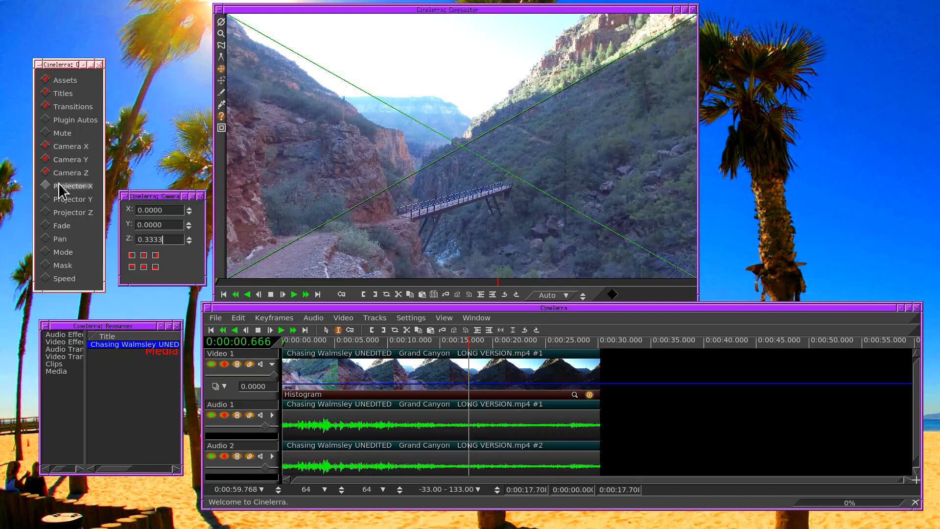
{"action": "left_click", "coordinate": [61, 174]}
{"action": "left_click", "coordinate": [64, 147]}
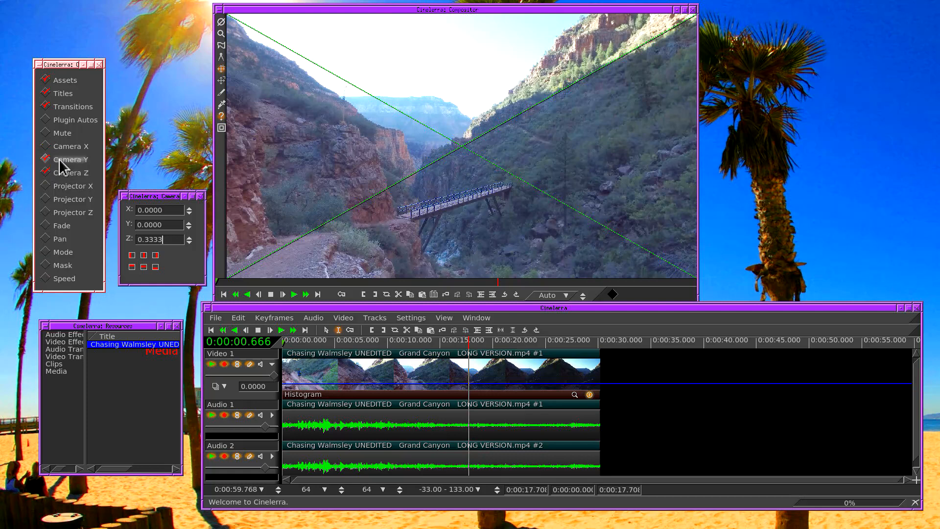
{"action": "left_click", "coordinate": [64, 160]}
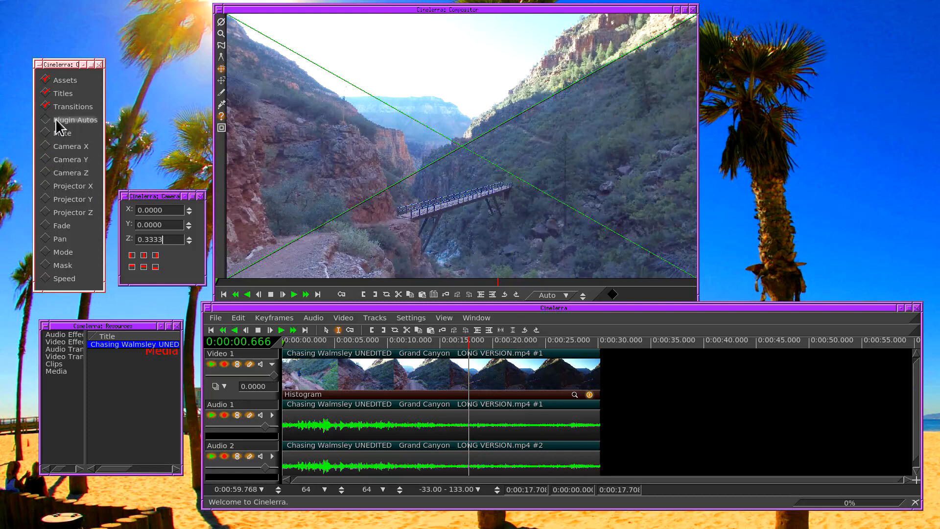
{"action": "left_click_drag", "start_coordinate": [55, 122], "coordinate": [62, 268]}
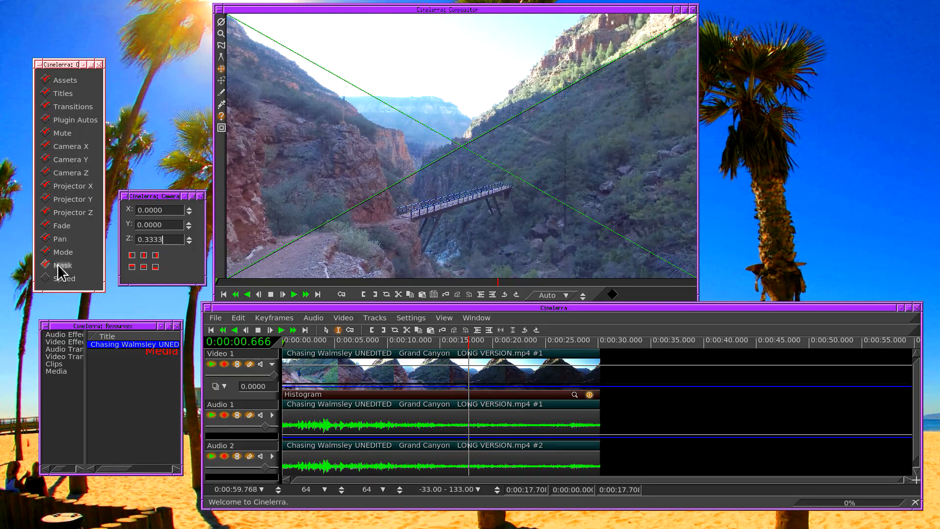
{"action": "left_click_drag", "start_coordinate": [59, 252], "coordinate": [67, 125]}
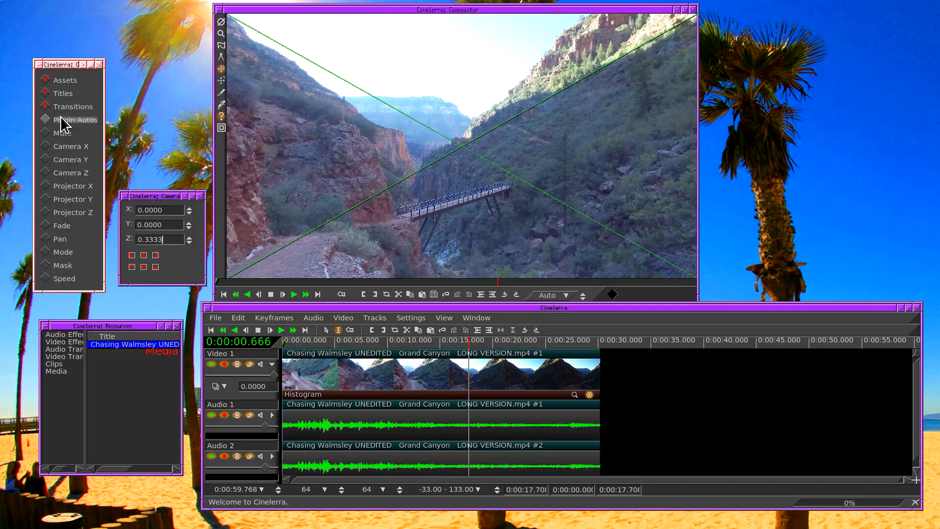
Turn on the Plugin Autos overlay and reopen the Histogram settings beside the preview, clear of the timeline.
{"action": "left_click", "coordinate": [63, 123]}
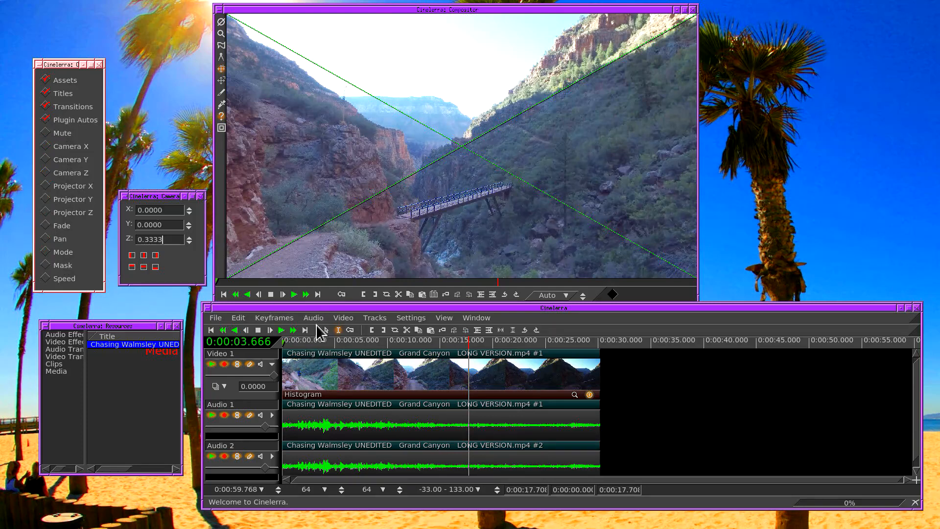
{"action": "left_click", "coordinate": [474, 343]}
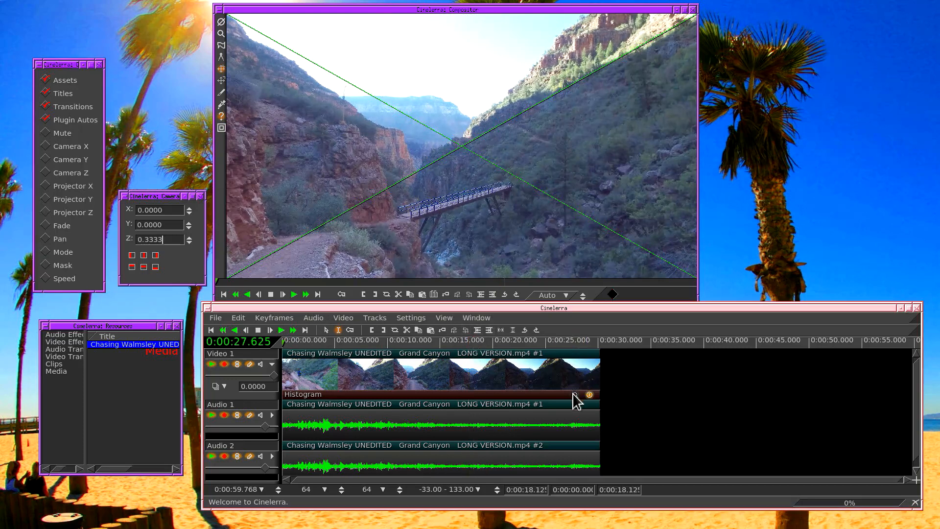
{"action": "left_click", "coordinate": [575, 394]}
{"action": "left_click_drag", "start_coordinate": [732, 136], "coordinate": [729, 18]}
Compare the preview and histogram at several frames between about 0:00:17 and 0:00:28 to examine how the brightness changes.
{"action": "left_click", "coordinate": [510, 372]}
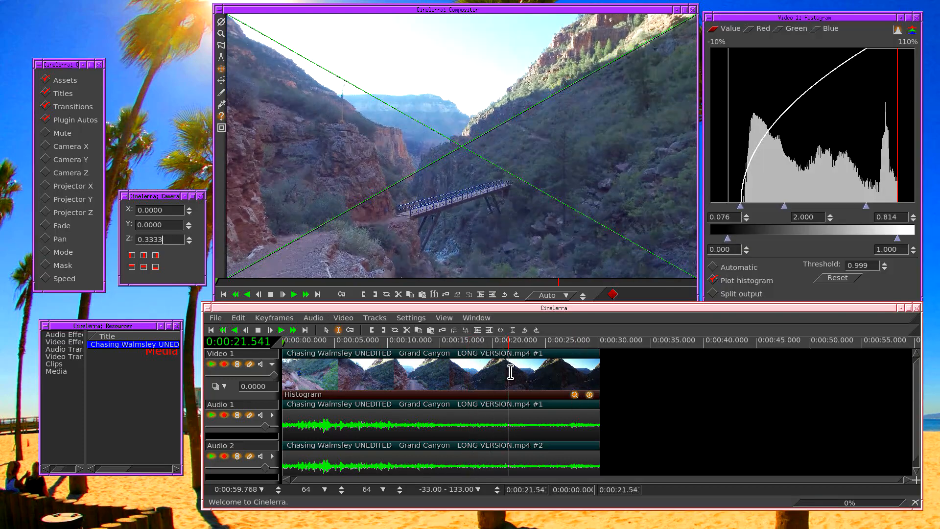
{"action": "left_click", "coordinate": [521, 373]}
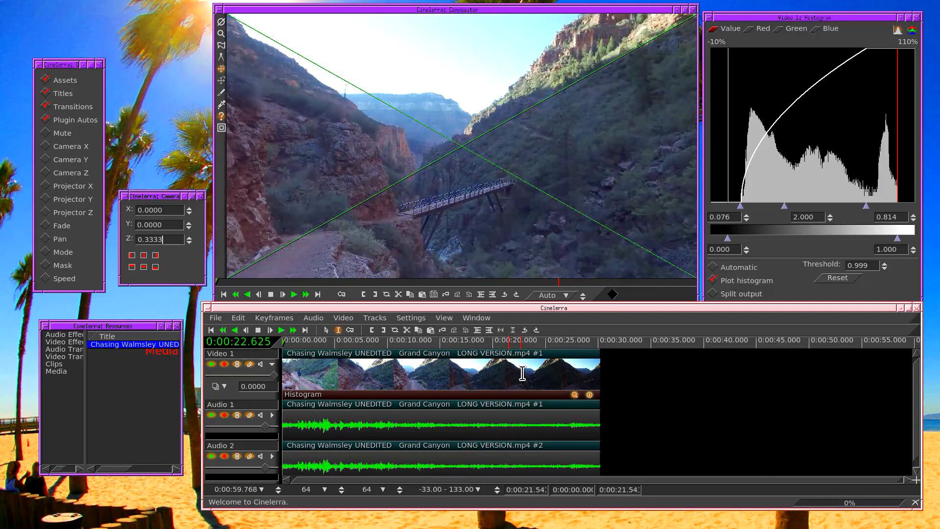
{"action": "left_click", "coordinate": [502, 375]}
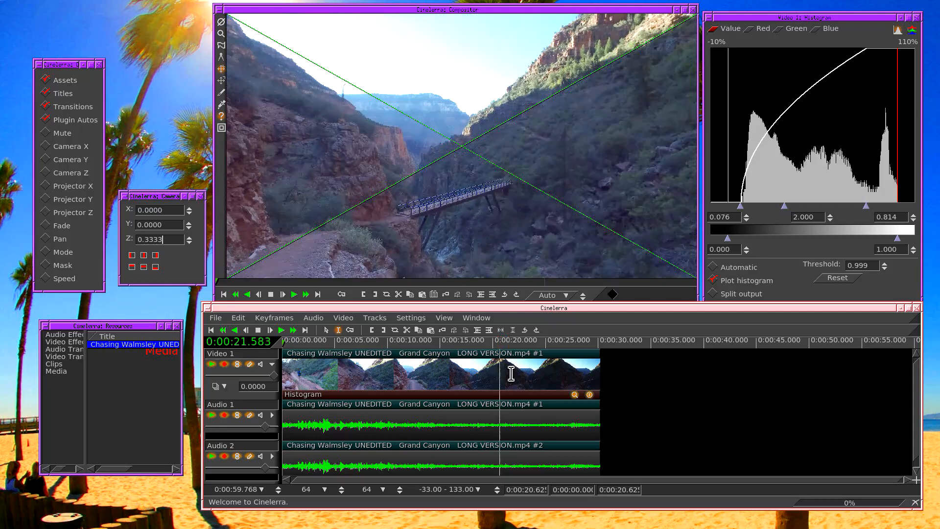
{"action": "left_click", "coordinate": [547, 373]}
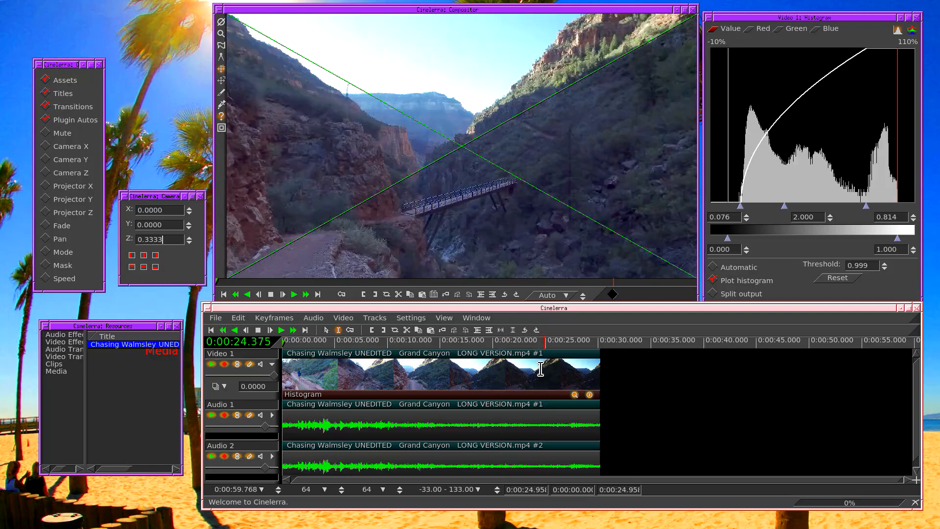
{"action": "left_click", "coordinate": [572, 375]}
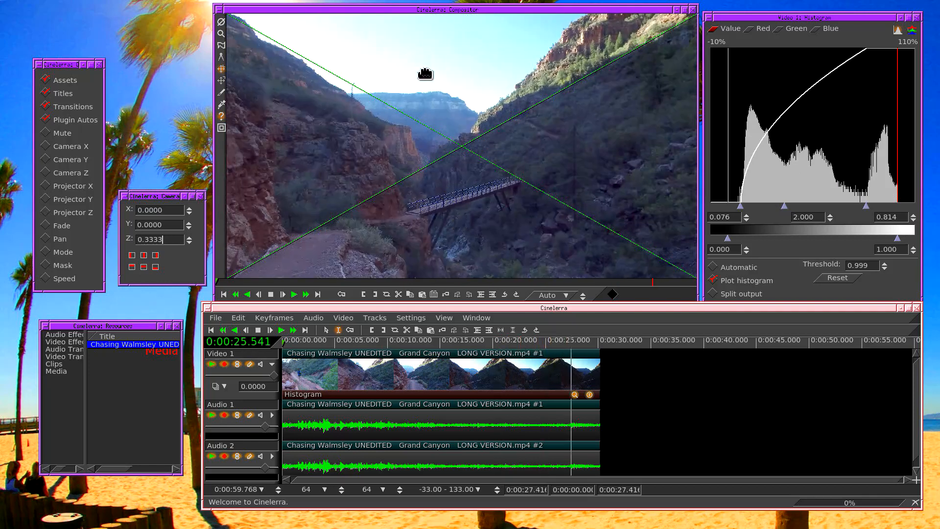
{"action": "left_click", "coordinate": [505, 380]}
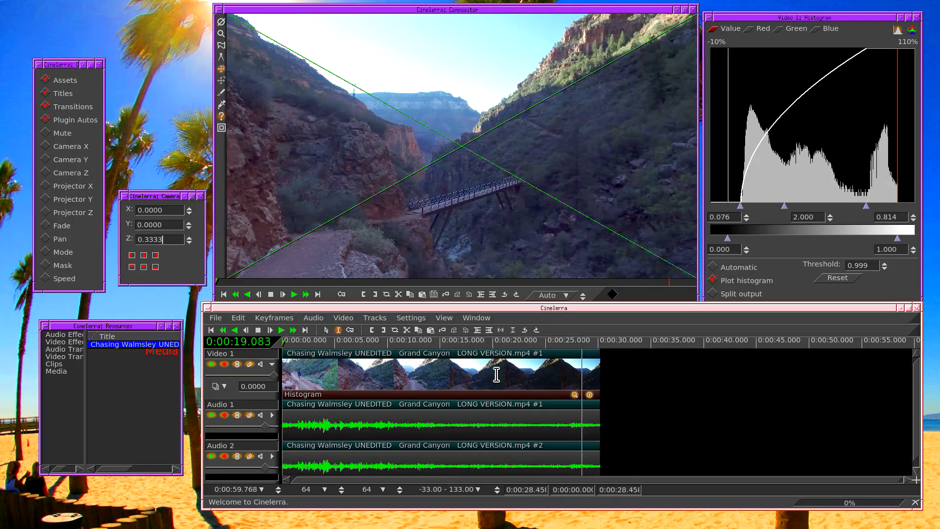
{"action": "left_click", "coordinate": [468, 377]}
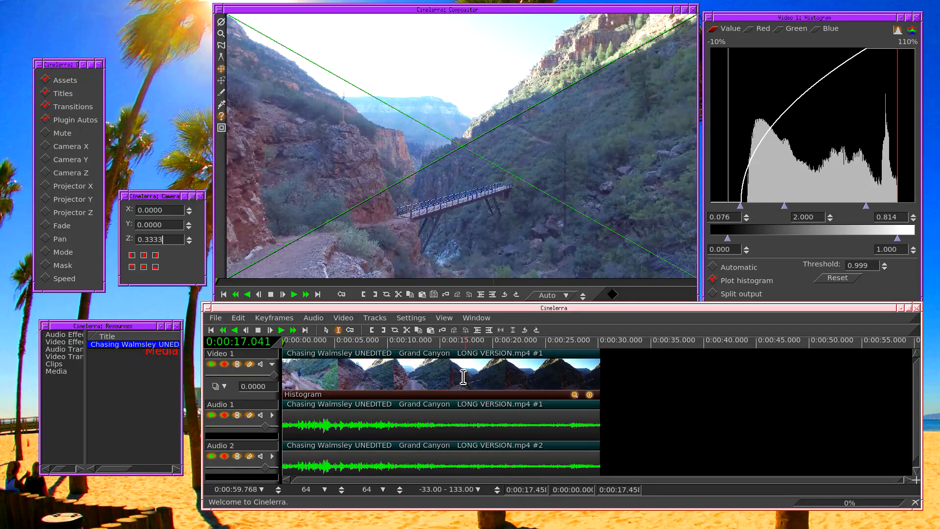
Move to about 0:00:18 on the timeline, copy the default keyframe and paste it there as a Histogram keyframe.
{"action": "left_click", "coordinate": [476, 380]}
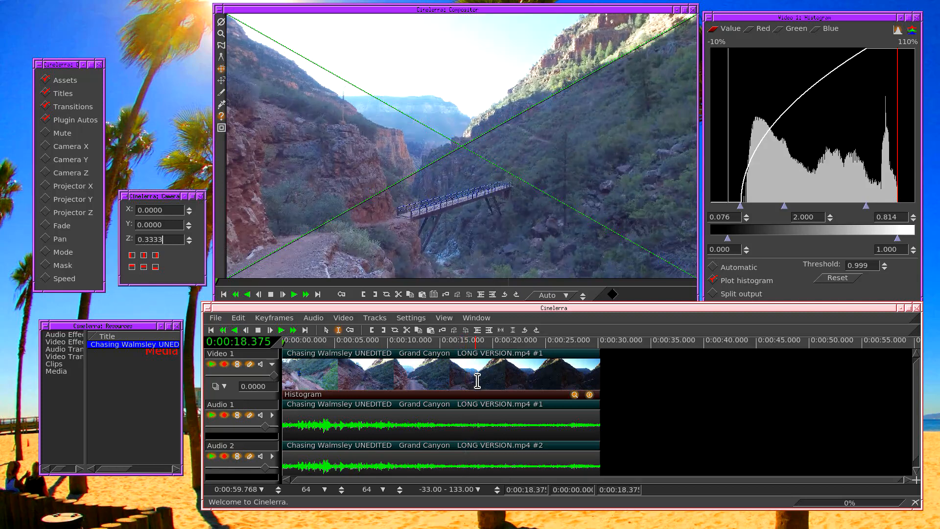
{"action": "left_click", "coordinate": [472, 382]}
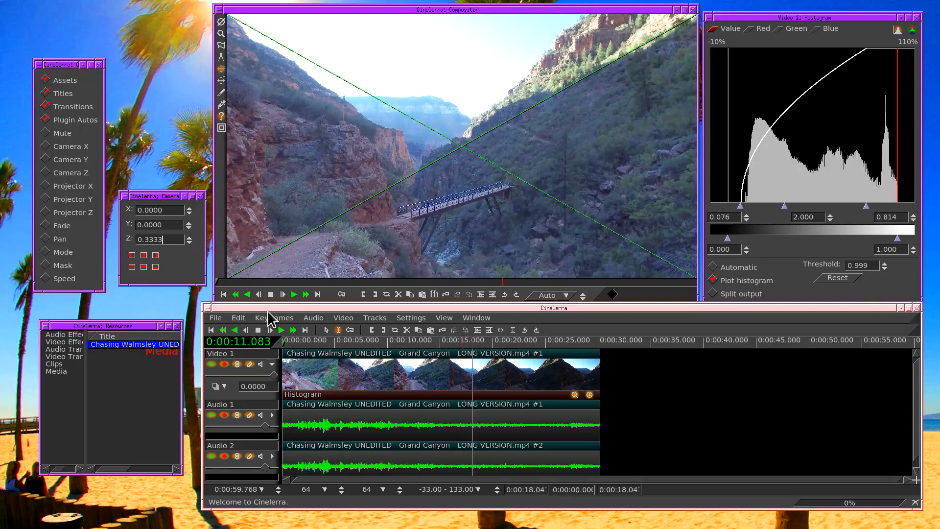
{"action": "left_click", "coordinate": [270, 319]}
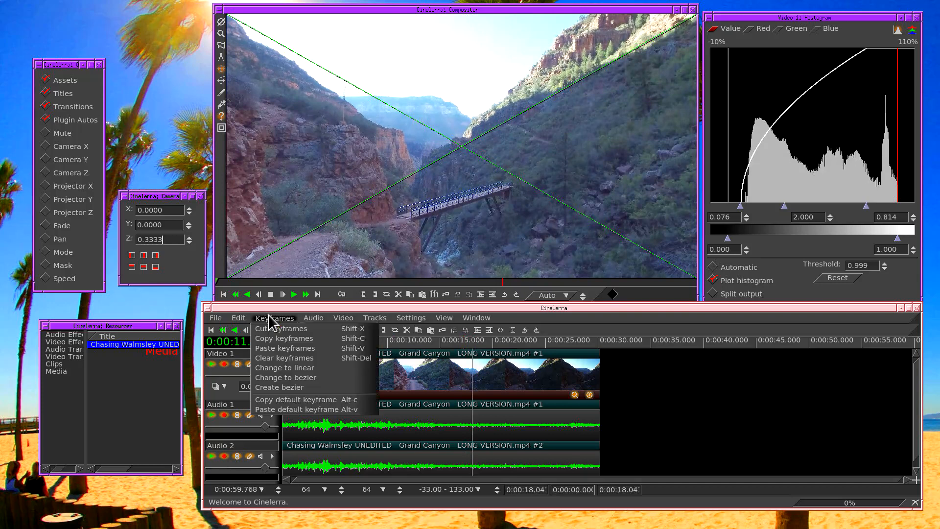
{"action": "left_click", "coordinate": [284, 400]}
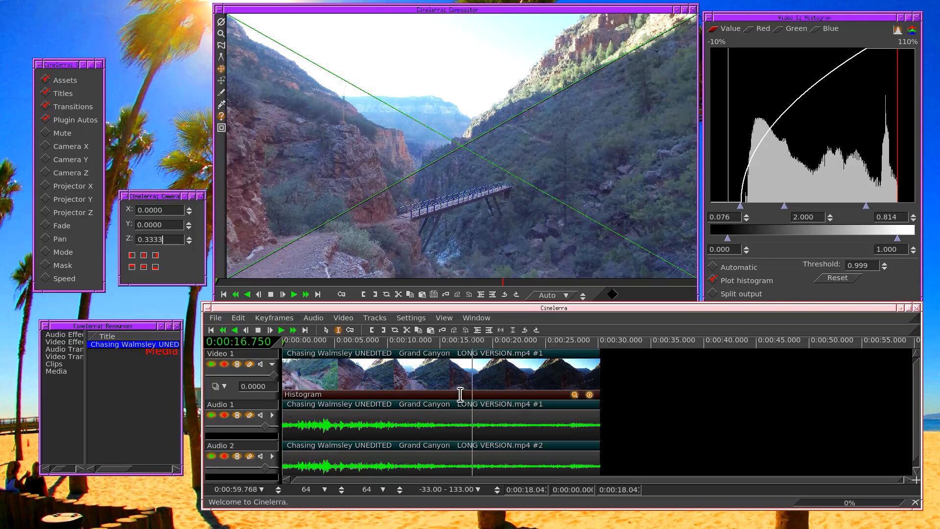
{"action": "left_click", "coordinate": [262, 320]}
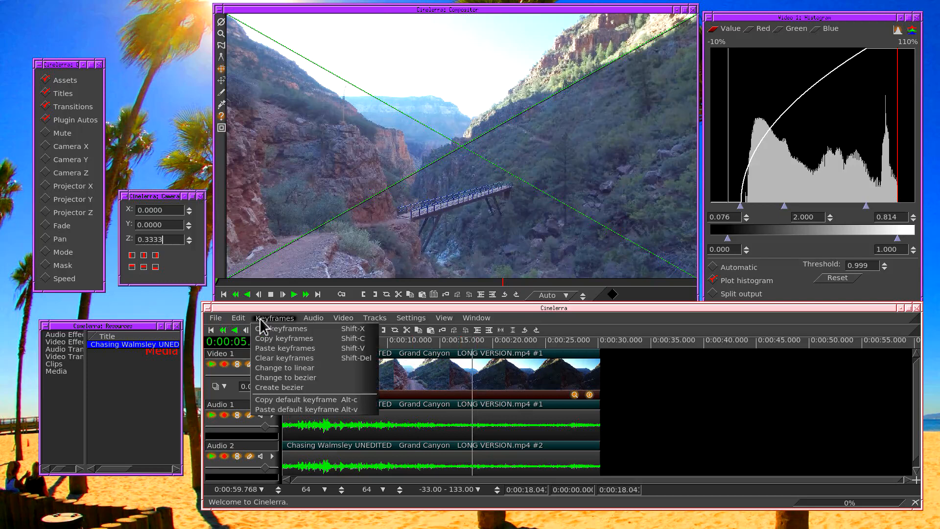
{"action": "left_click", "coordinate": [296, 349]}
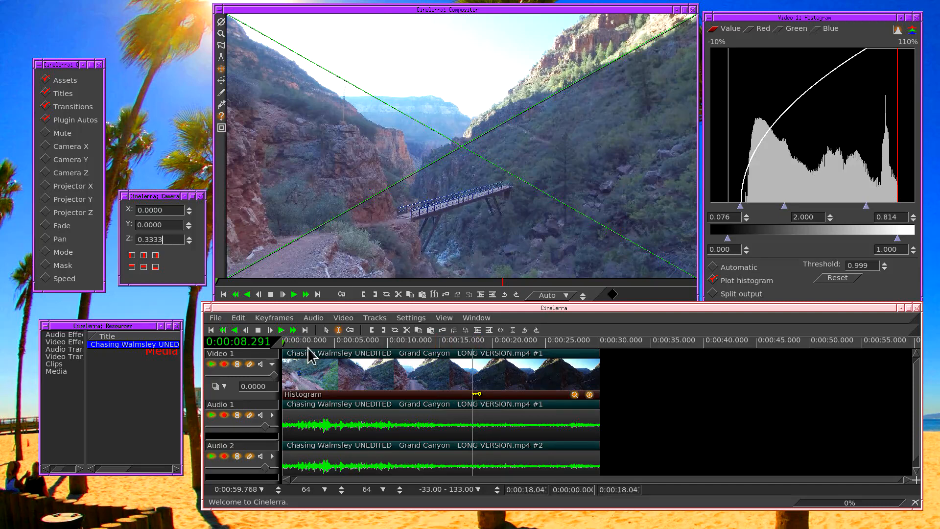
{"action": "left_click", "coordinate": [274, 318]}
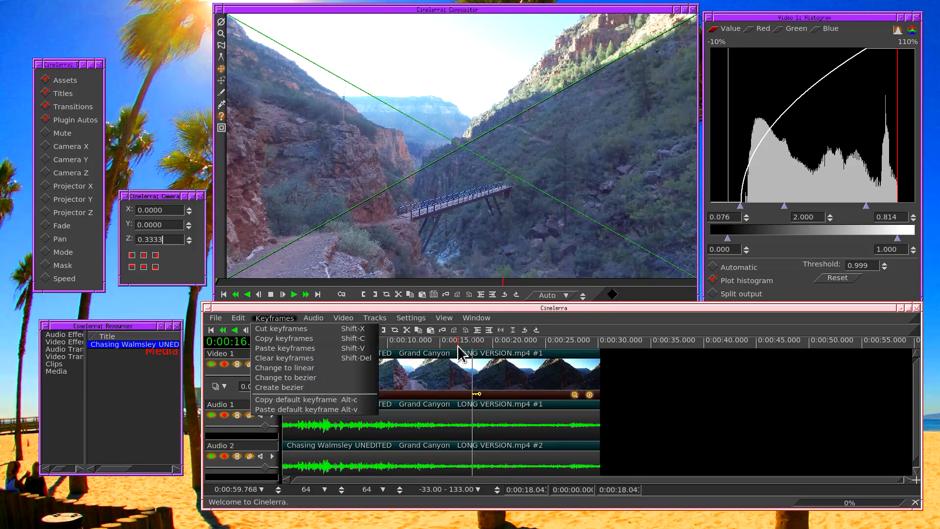
{"action": "left_click", "coordinate": [521, 319]}
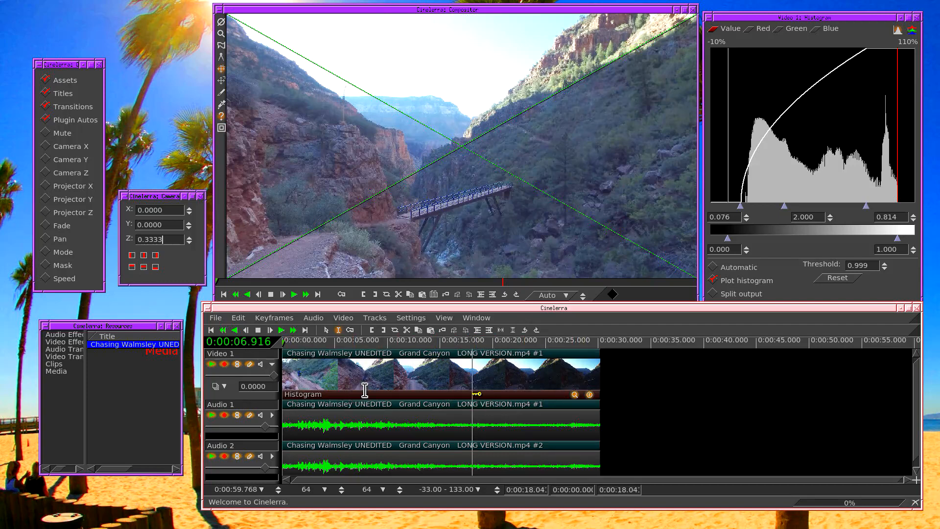
{"action": "left_click", "coordinate": [276, 318]}
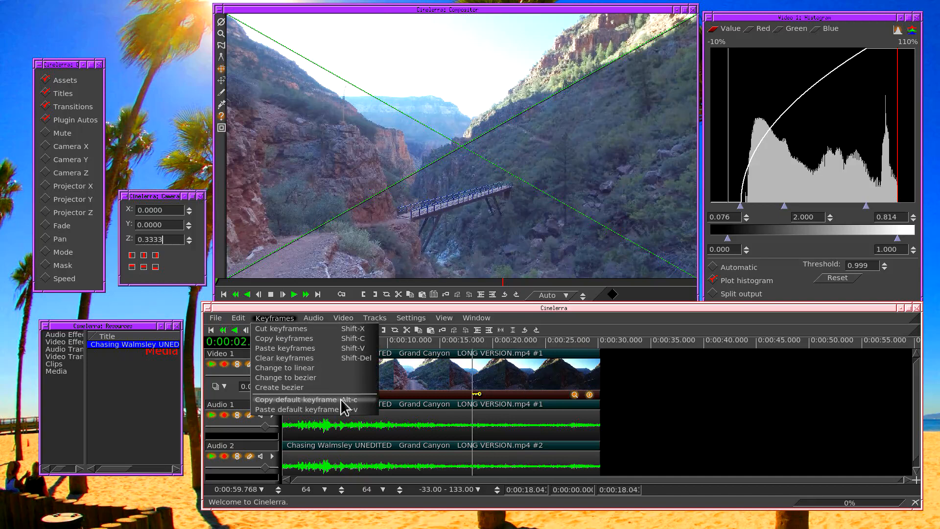
{"action": "left_click", "coordinate": [558, 323]}
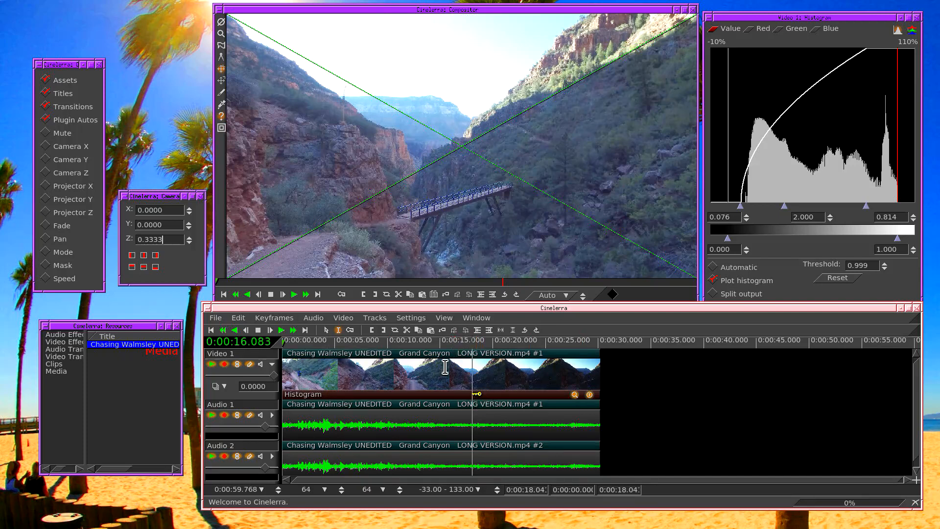
At about 0:00:14.6, enable generating keyframes while tweaking and reset the Histogram to create an uncorrected keyframe.
{"action": "left_click", "coordinate": [413, 370]}
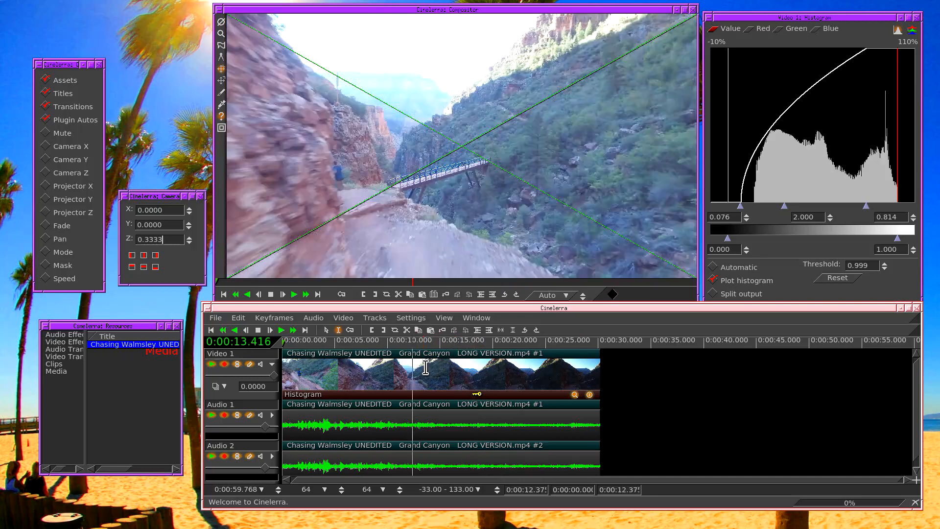
{"action": "left_click", "coordinate": [427, 365]}
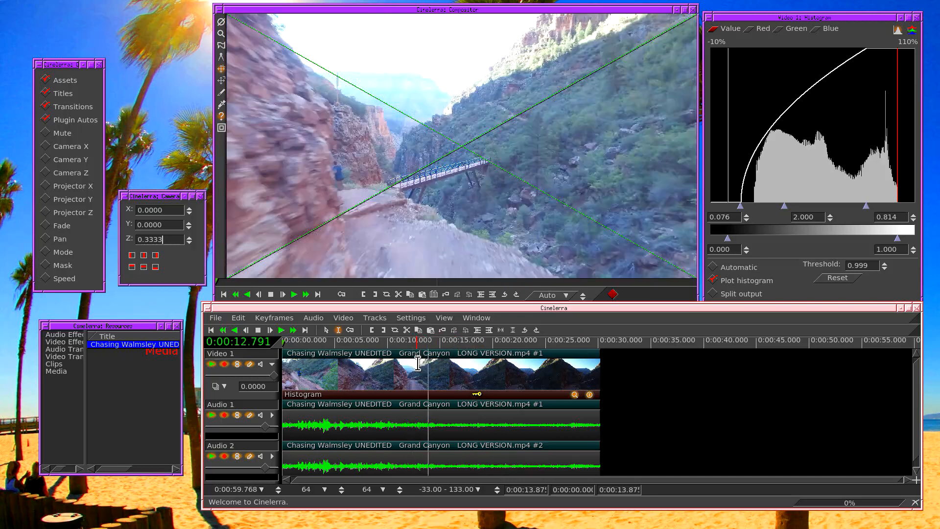
{"action": "left_click", "coordinate": [406, 366]}
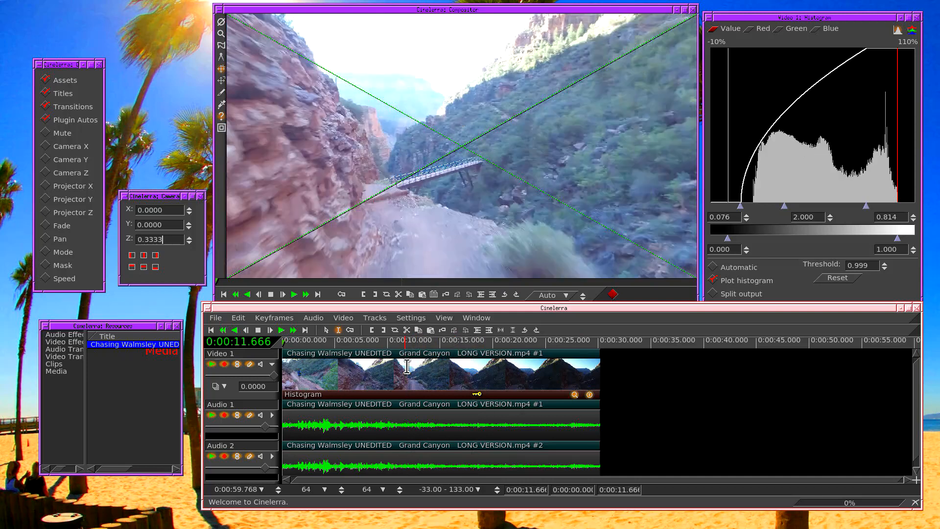
{"action": "left_click", "coordinate": [419, 365]}
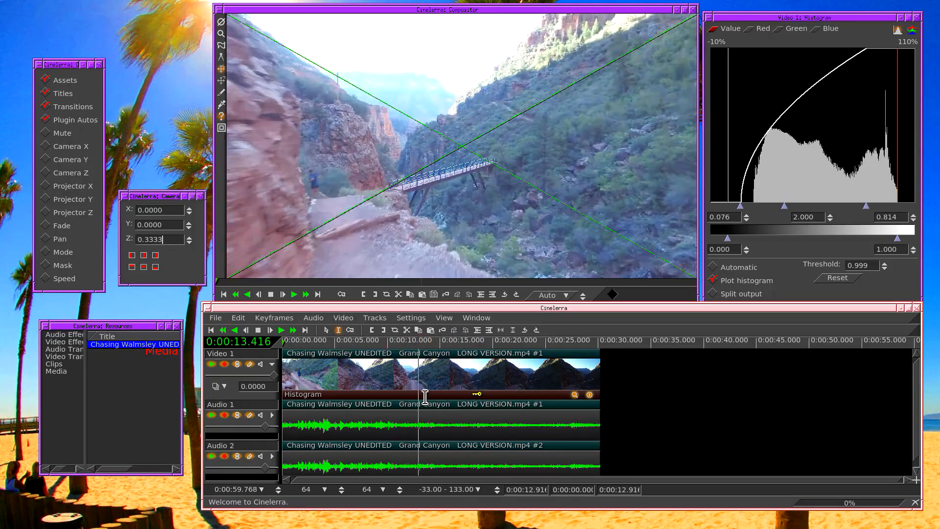
{"action": "left_click", "coordinate": [437, 387]}
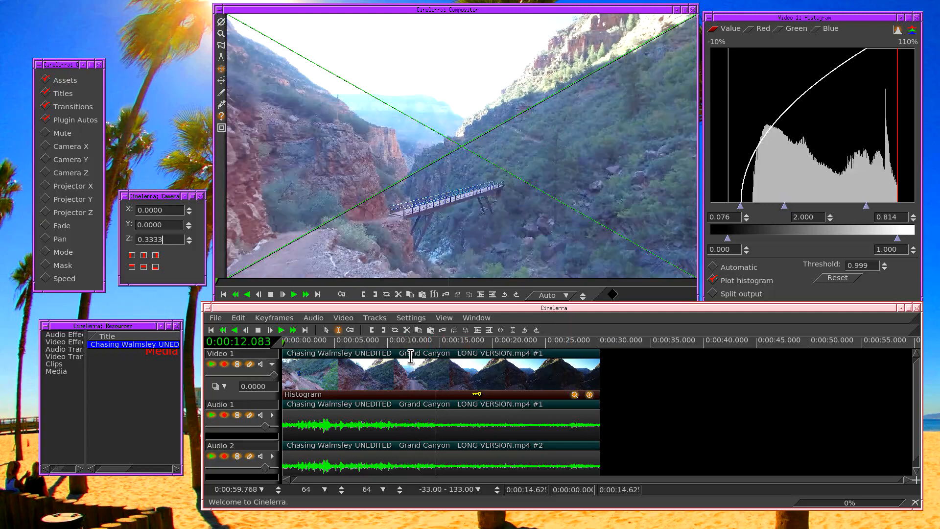
{"action": "left_click", "coordinate": [383, 351]}
{"action": "left_click_drag", "start_coordinate": [376, 348], "coordinate": [357, 332]}
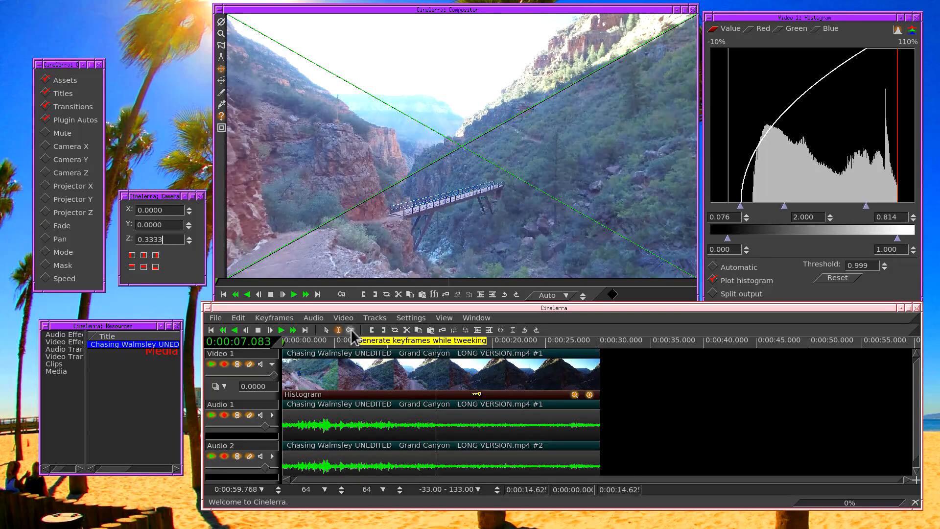
{"action": "left_click", "coordinate": [350, 331]}
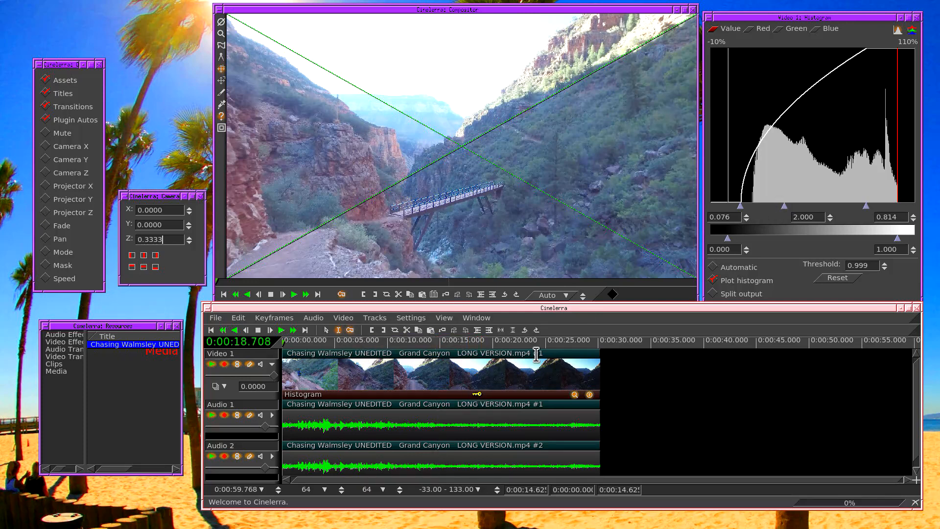
{"action": "left_click", "coordinate": [825, 281]}
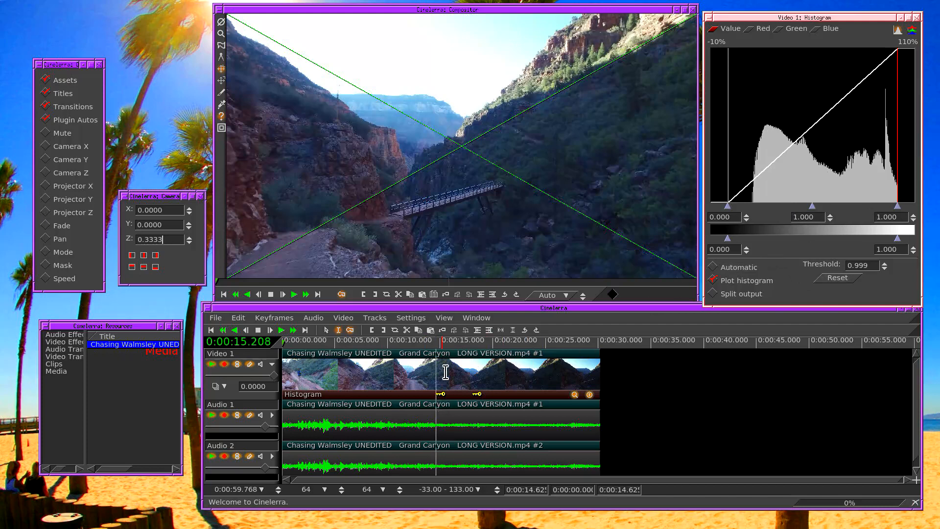
Scrub across both Histogram keyframes up to about 0:00:24 to examine how the curve and preview change between them.
{"action": "left_click_drag", "start_coordinate": [442, 343], "coordinate": [469, 345]}
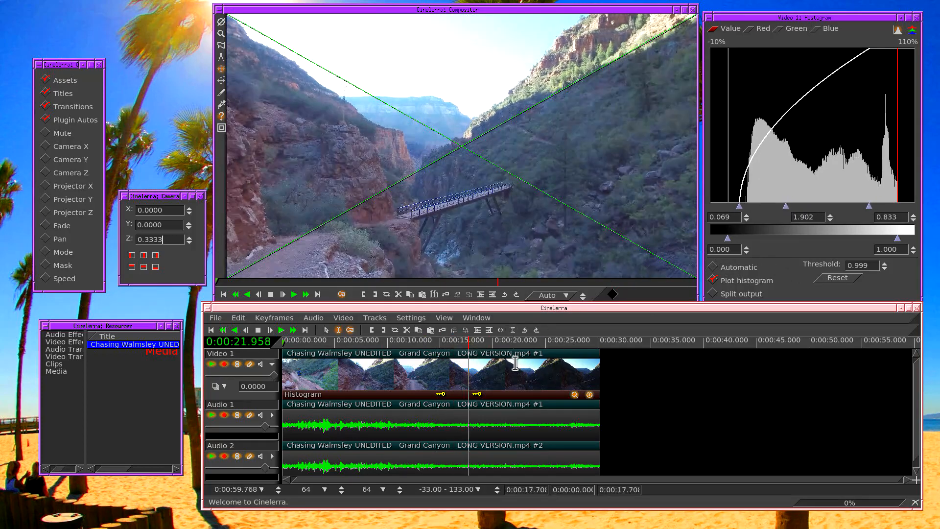
{"action": "left_click", "coordinate": [343, 351]}
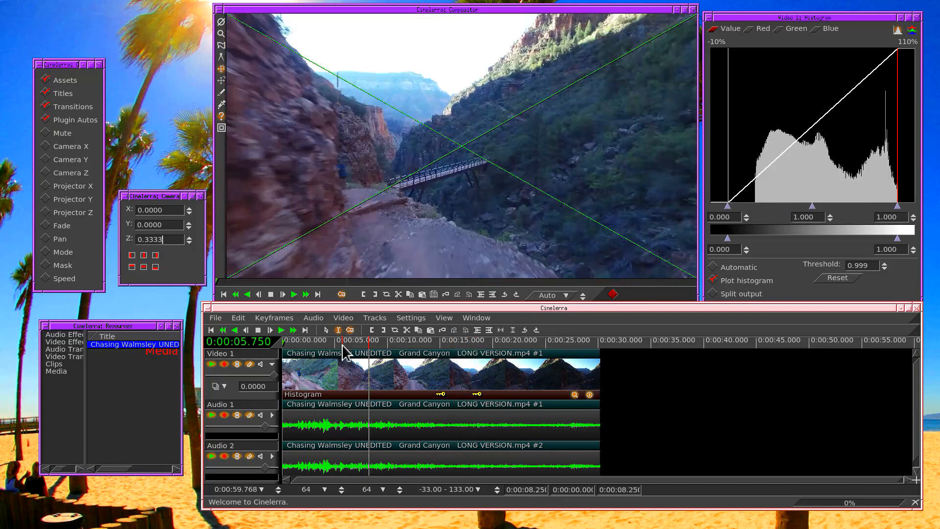
{"action": "left_click_drag", "start_coordinate": [307, 345], "coordinate": [501, 352]}
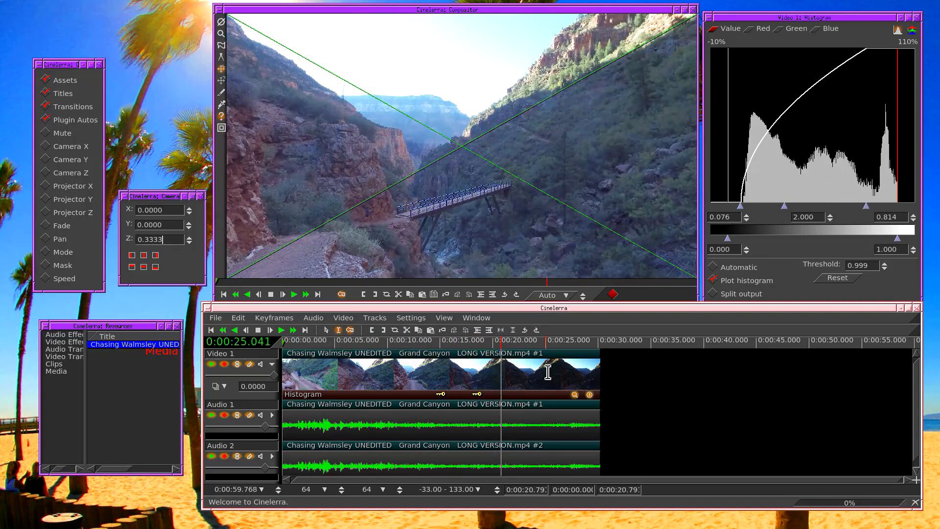
{"action": "left_click", "coordinate": [531, 352]}
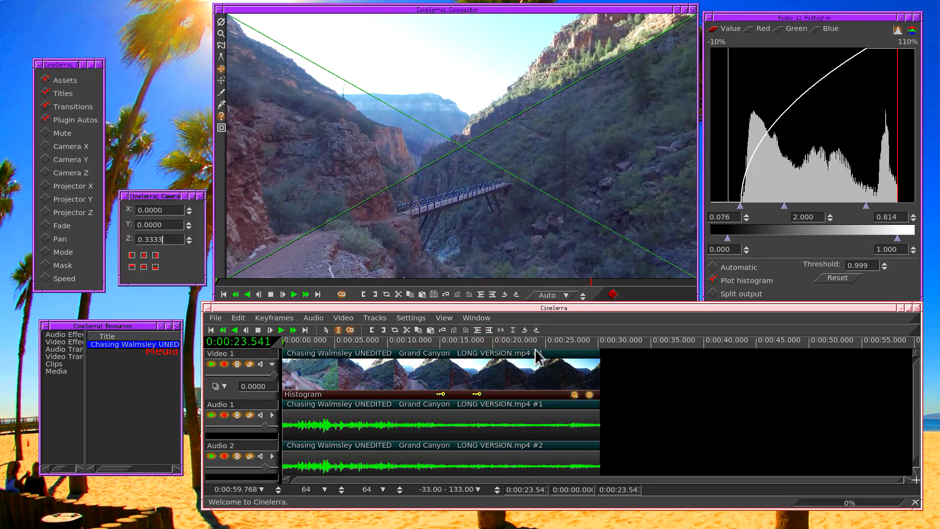
{"action": "left_click", "coordinate": [536, 351]}
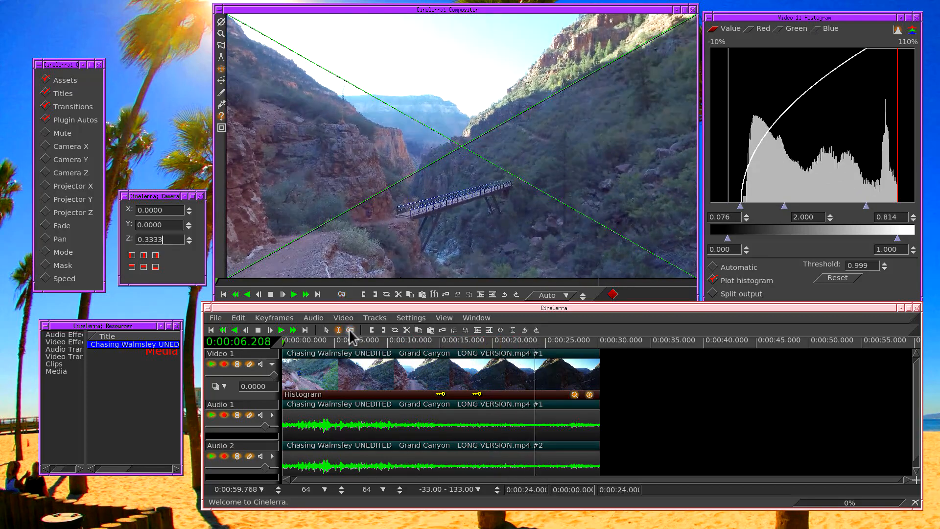
Turn off generating keyframes while tweaking and play the clip from 0:00:14 to the end.
{"action": "left_click", "coordinate": [350, 330]}
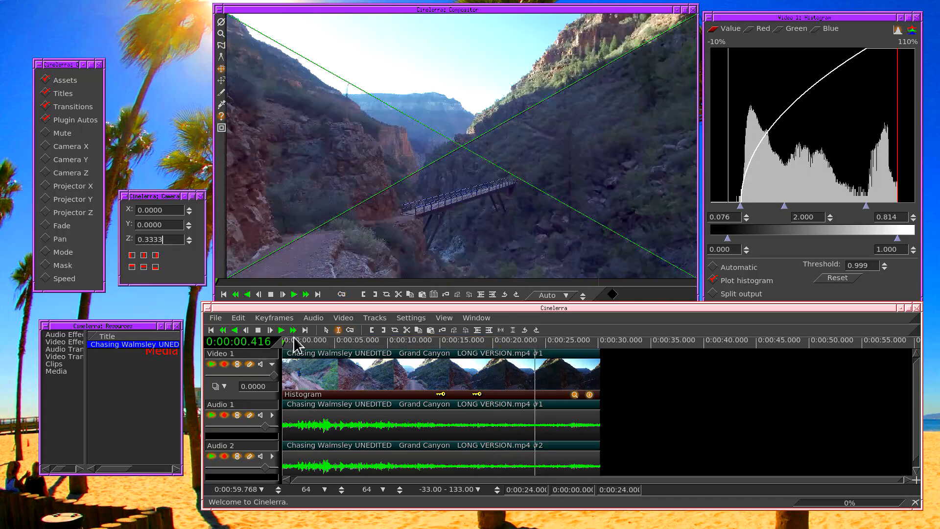
{"action": "left_click", "coordinate": [429, 354]}
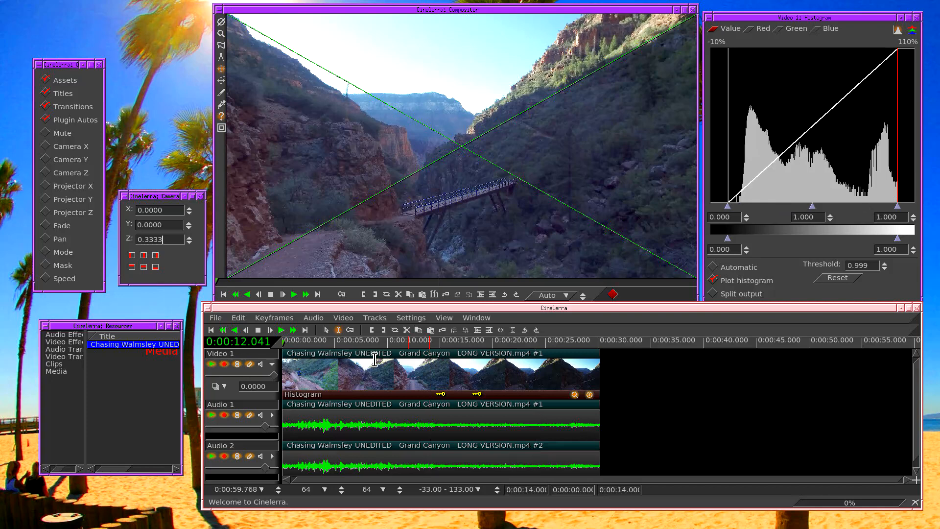
{"action": "left_click", "coordinate": [282, 330]}
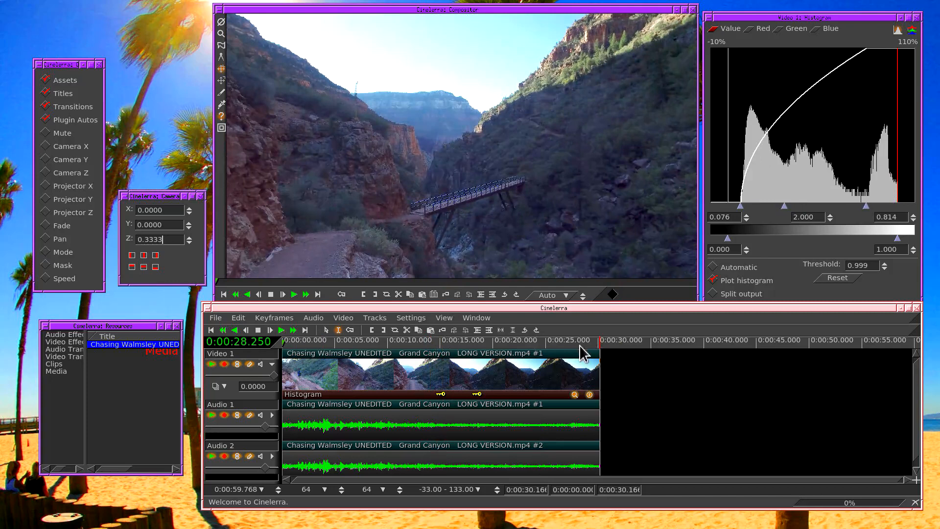
Save the project as canyon1 in the /hmov/canyon folder.
{"action": "key", "text": "Up"}
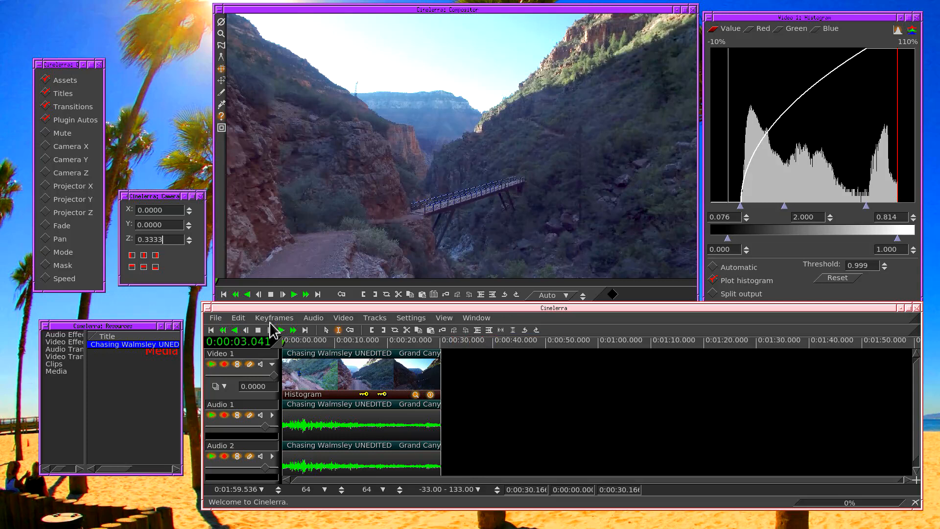
{"action": "left_click", "coordinate": [216, 317]}
{"action": "left_click", "coordinate": [229, 358]}
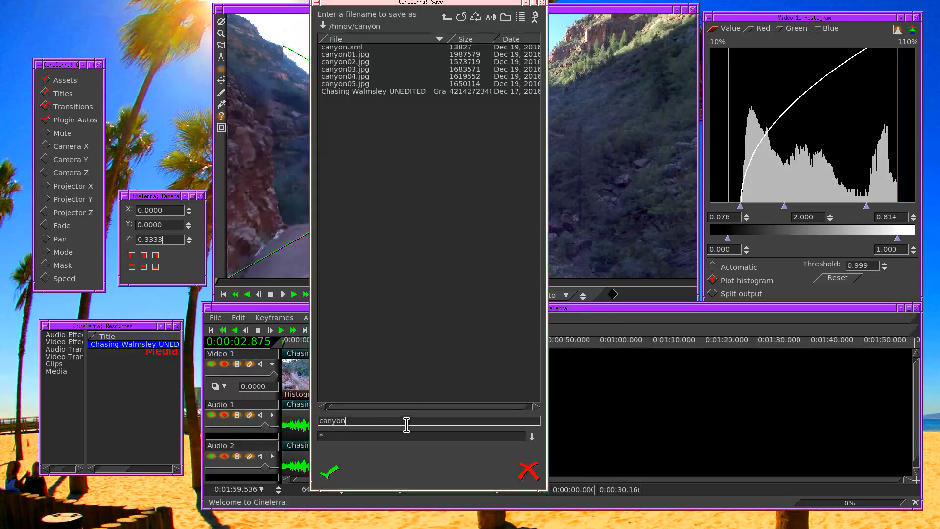
{"action": "type", "text": "1"}
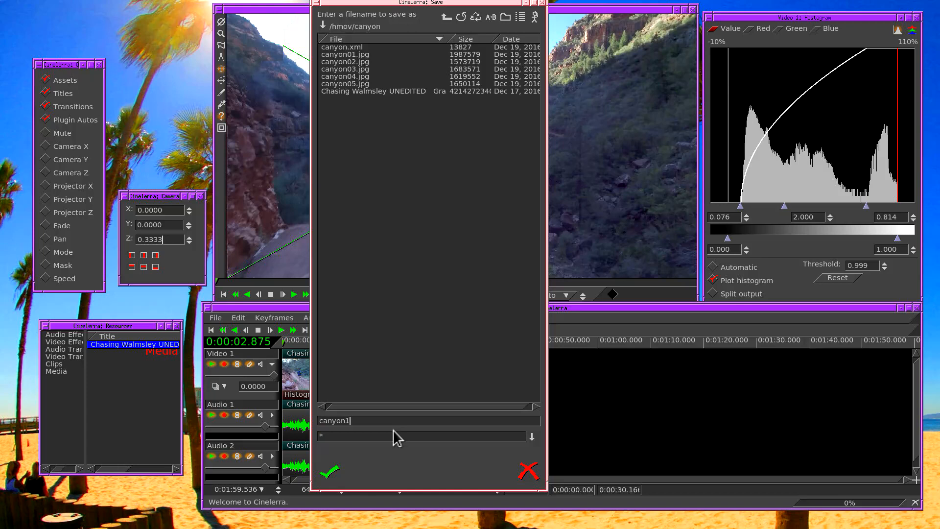
{"action": "left_click", "coordinate": [331, 473]}
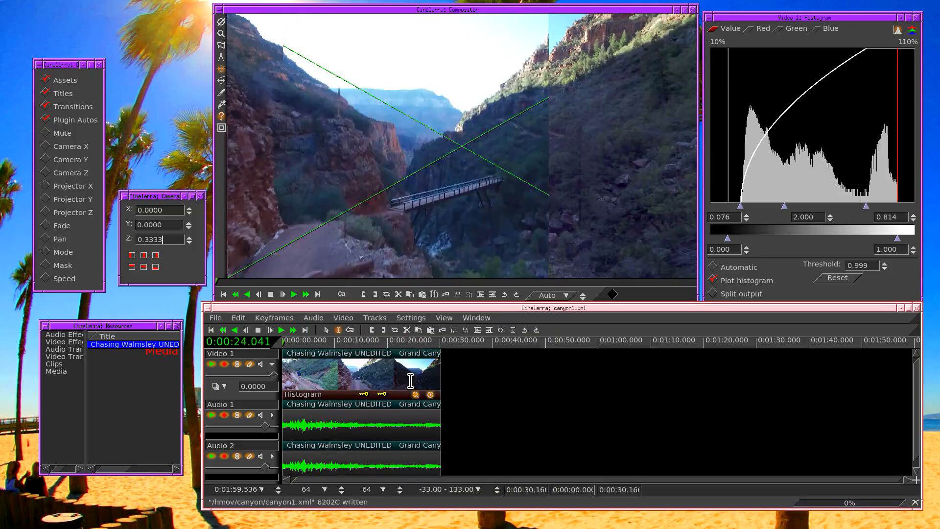
Add a second video track above Video 1 and arm only that new track.
{"action": "key", "text": "shift+t"}
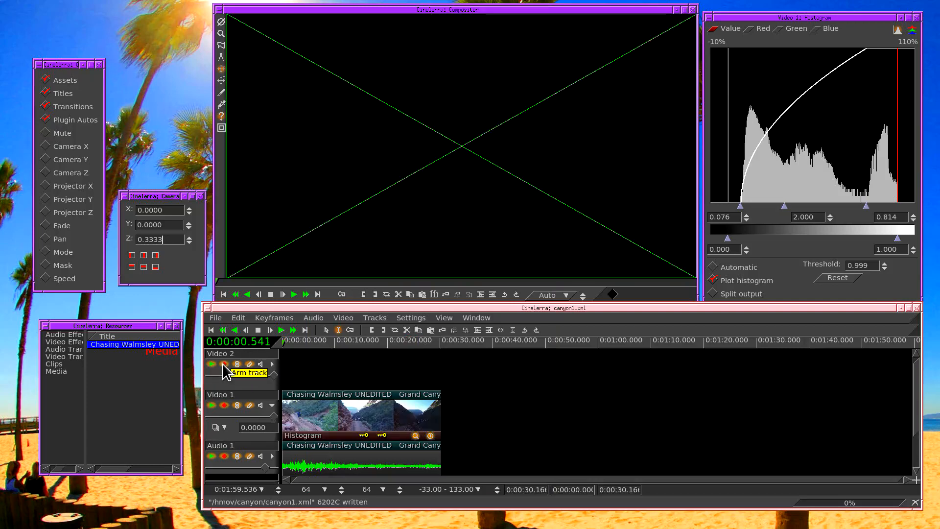
{"action": "left_click", "coordinate": [284, 377]}
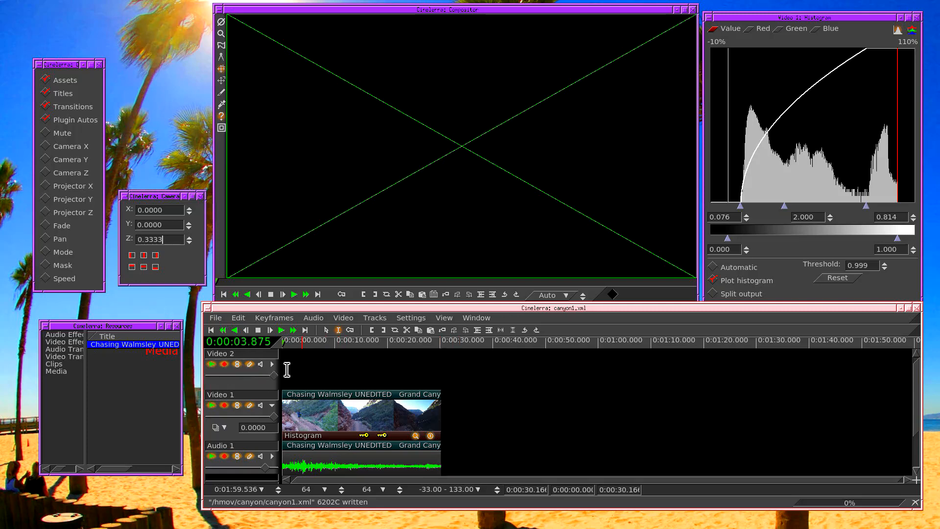
{"action": "left_click", "coordinate": [286, 371]}
{"action": "left_click", "coordinate": [226, 365], "text": "shift"}
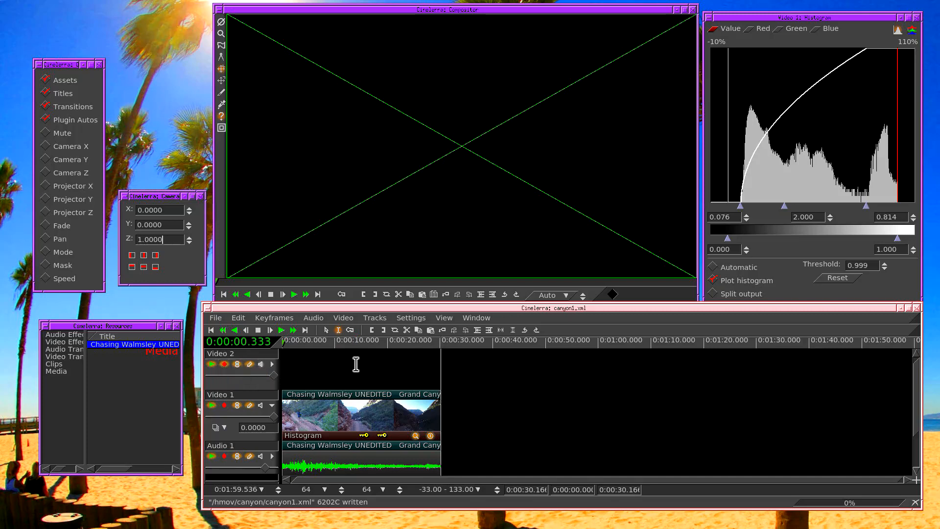
Arm all the video and audio tracks again and check the arm state down the whole track list.
{"action": "left_click_drag", "start_coordinate": [433, 367], "coordinate": [226, 373]}
{"action": "left_click", "coordinate": [323, 428]}
{"action": "scroll", "coordinate": [322, 431], "scroll_direction": "down", "scroll_amount": 3}
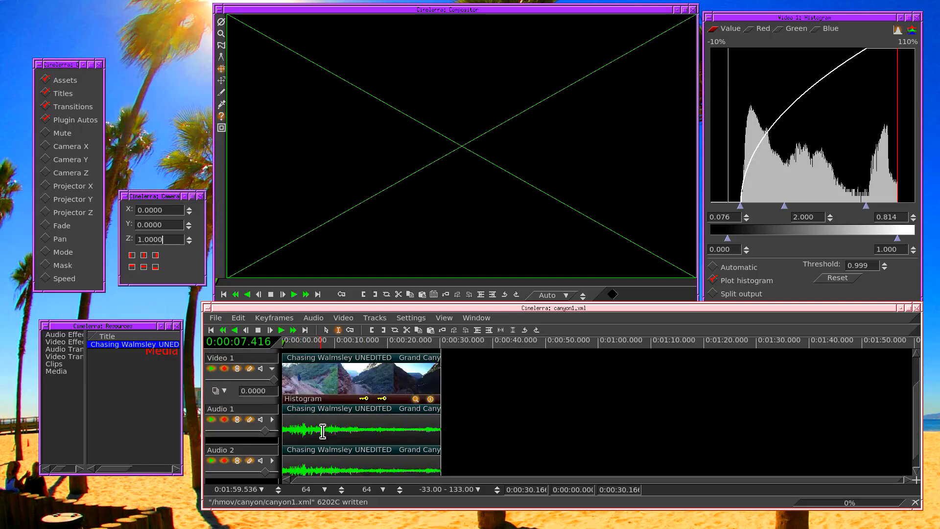
{"action": "scroll", "coordinate": [323, 431], "scroll_direction": "up", "scroll_amount": 3}
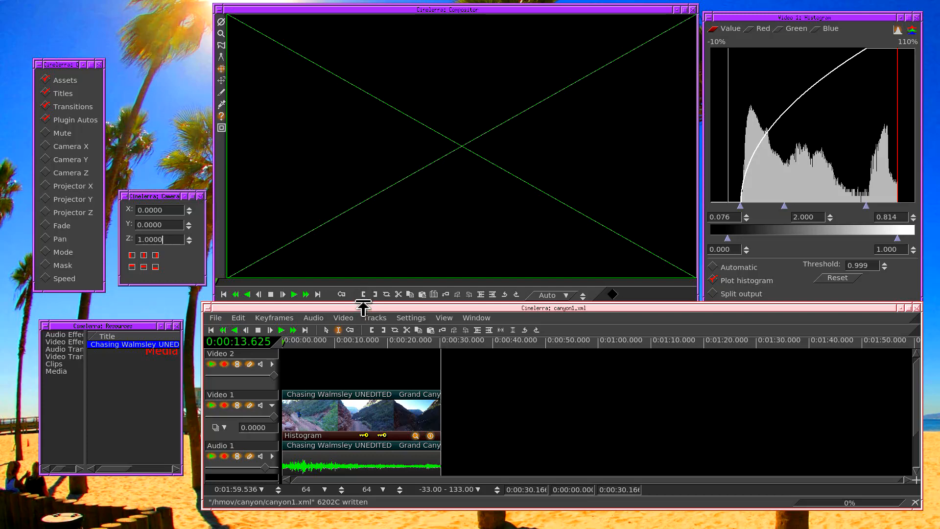
Enlarge the timeline window to show all four tracks and try sweeping their arm and play toggles off and on together.
{"action": "left_click_drag", "start_coordinate": [362, 308], "coordinate": [352, 250]}
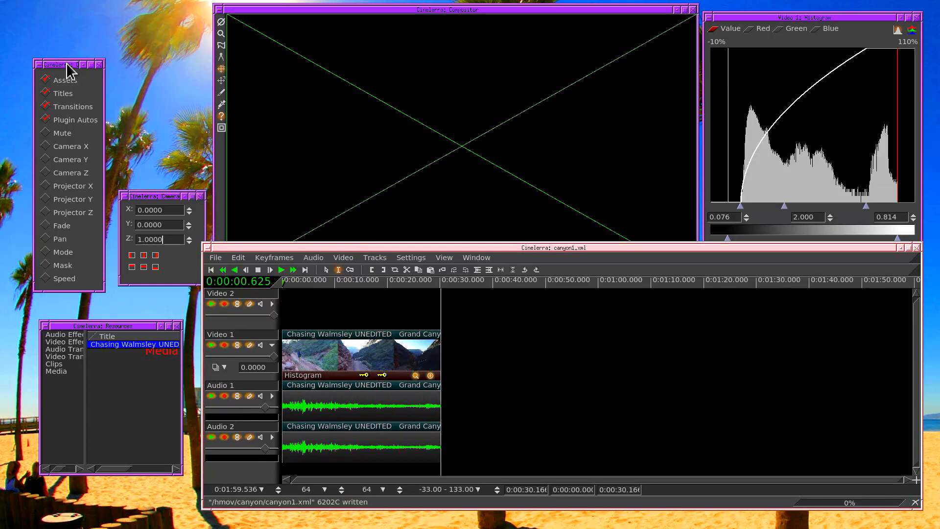
{"action": "left_click", "coordinate": [224, 304]}
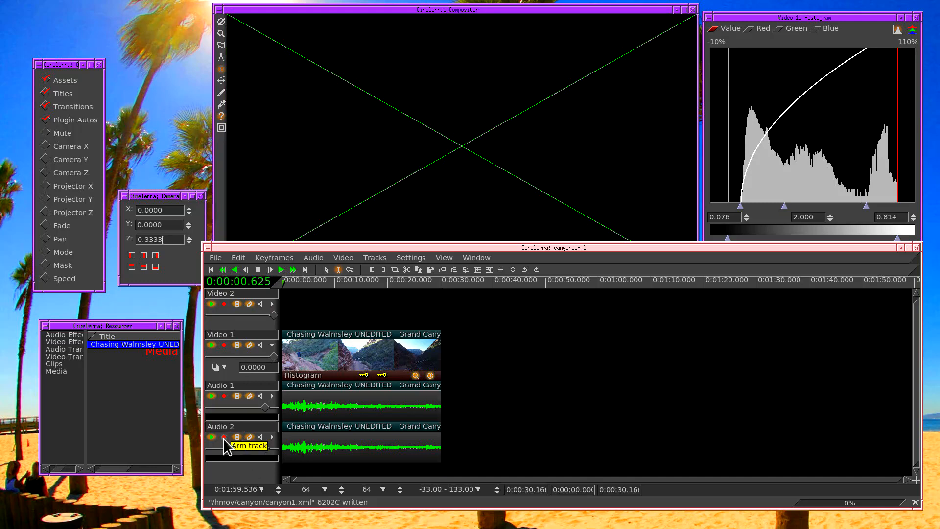
{"action": "left_click_drag", "start_coordinate": [224, 438], "coordinate": [242, 309]}
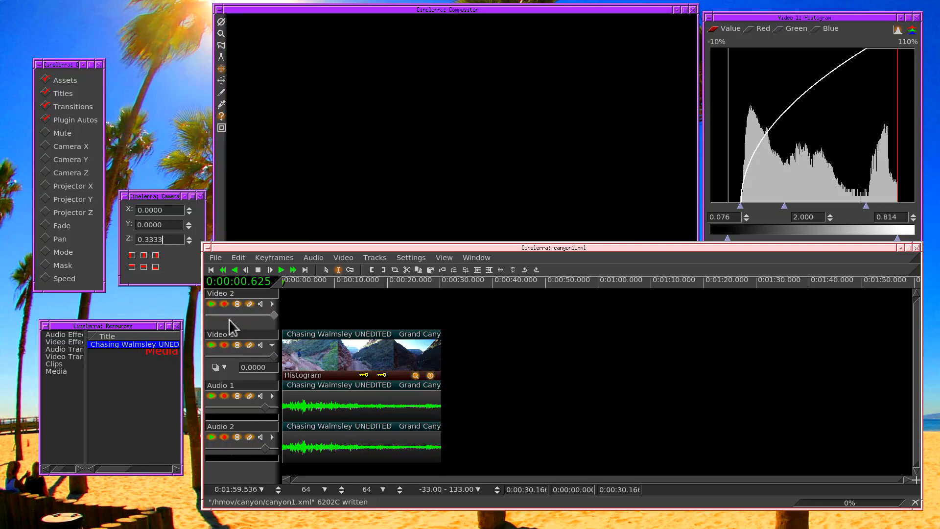
{"action": "left_click", "coordinate": [224, 304]}
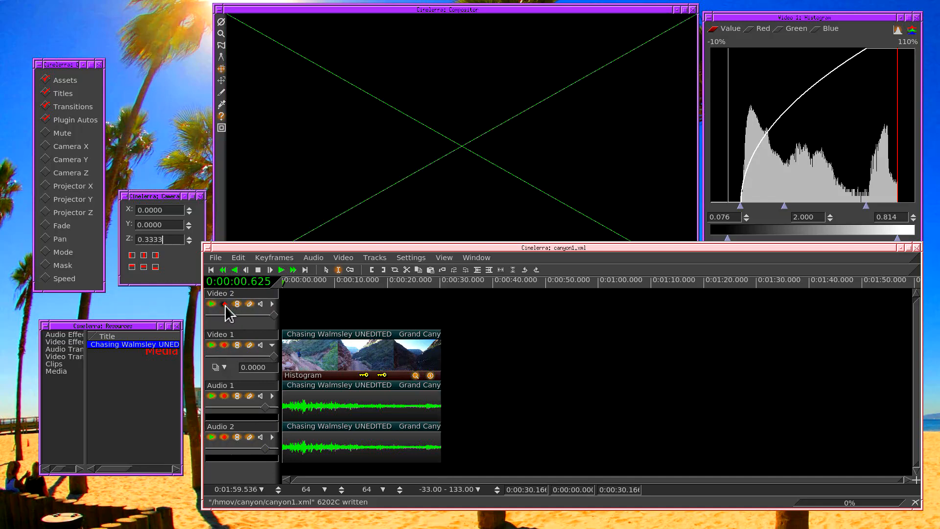
{"action": "left_click_drag", "start_coordinate": [225, 305], "coordinate": [227, 463]}
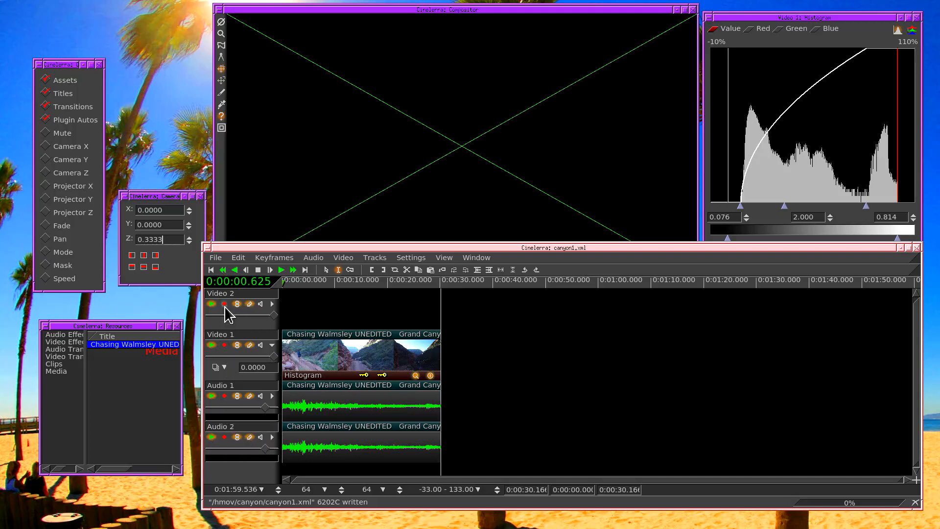
{"action": "left_click", "coordinate": [225, 437]}
{"action": "left_click_drag", "start_coordinate": [225, 397], "coordinate": [226, 304]}
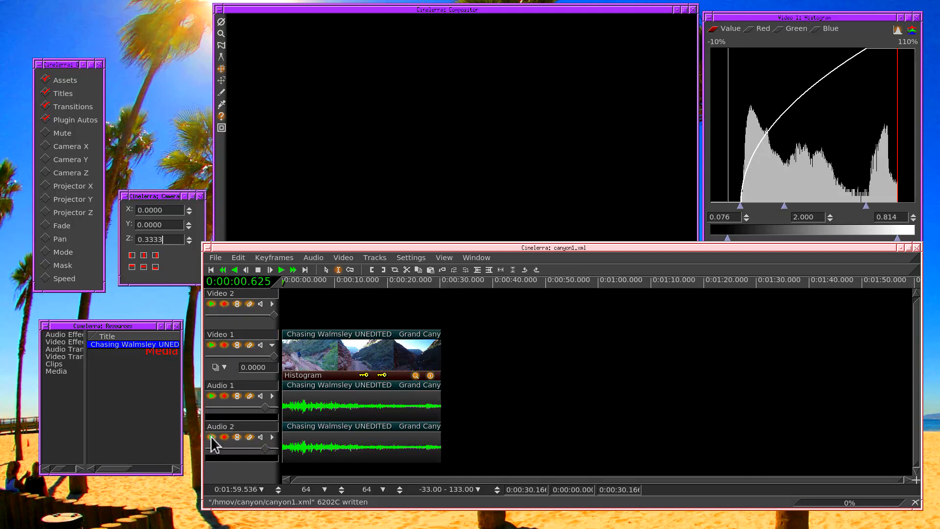
{"action": "mouse_move", "coordinate": [211, 437]}
{"action": "left_mouse_down"}
{"action": "mouse_move", "coordinate": [212, 320]}
{"action": "mouse_move", "coordinate": [212, 453]}
{"action": "left_mouse_up"}
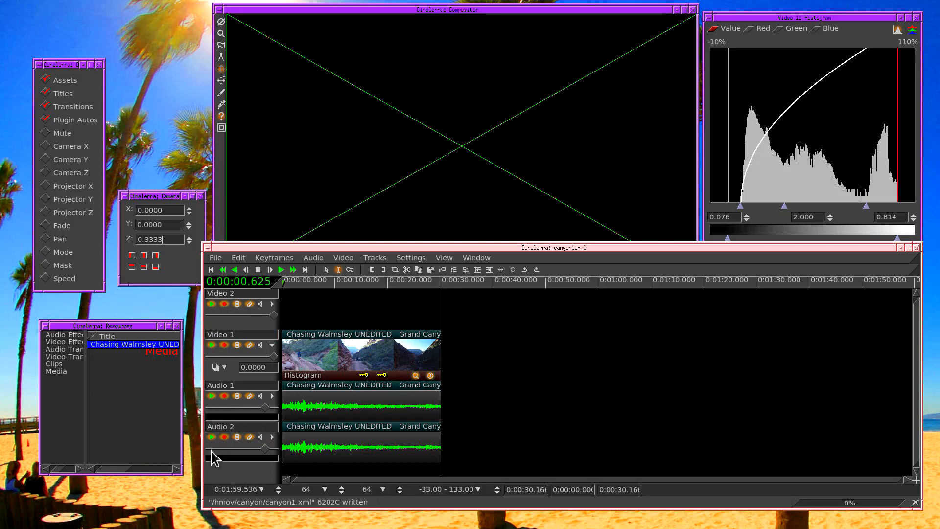
Arm only the Video 2 track and load canyon01.jpg from /hmov/canyon, pasting it at the insertion point.
{"action": "left_click", "coordinate": [382, 338]}
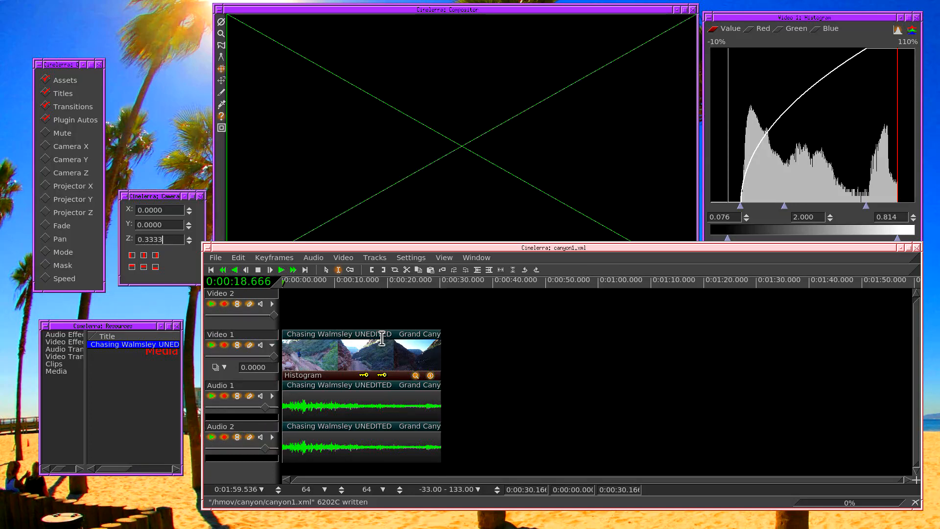
{"action": "left_click", "coordinate": [223, 305], "text": "shift"}
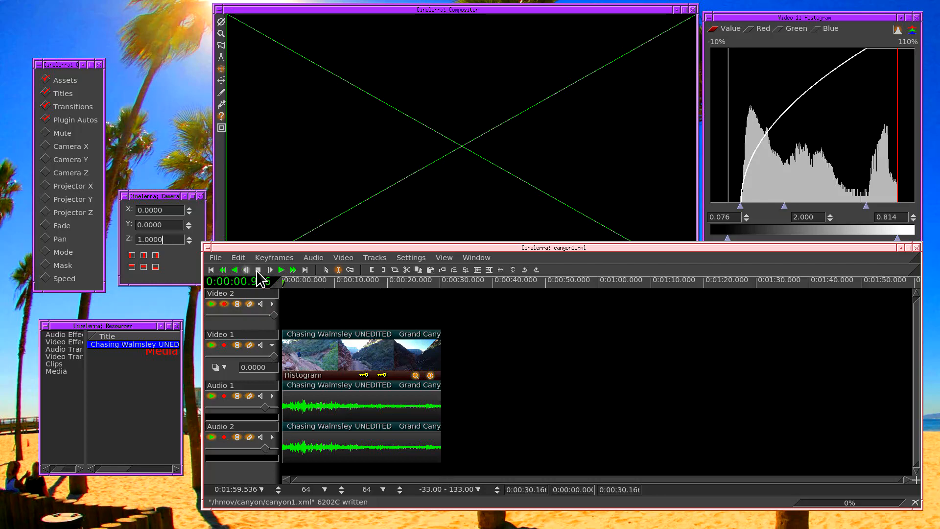
{"action": "key", "text": "o"}
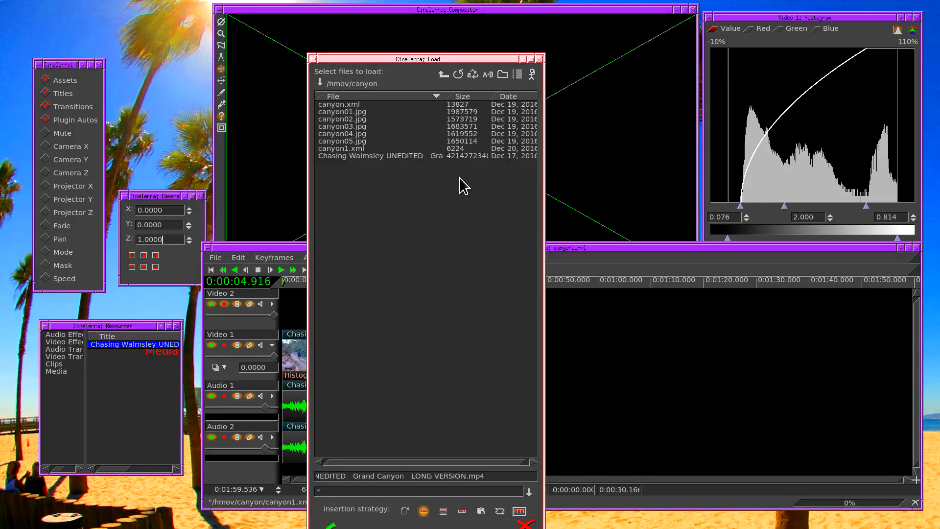
{"action": "left_click", "coordinate": [430, 141]}
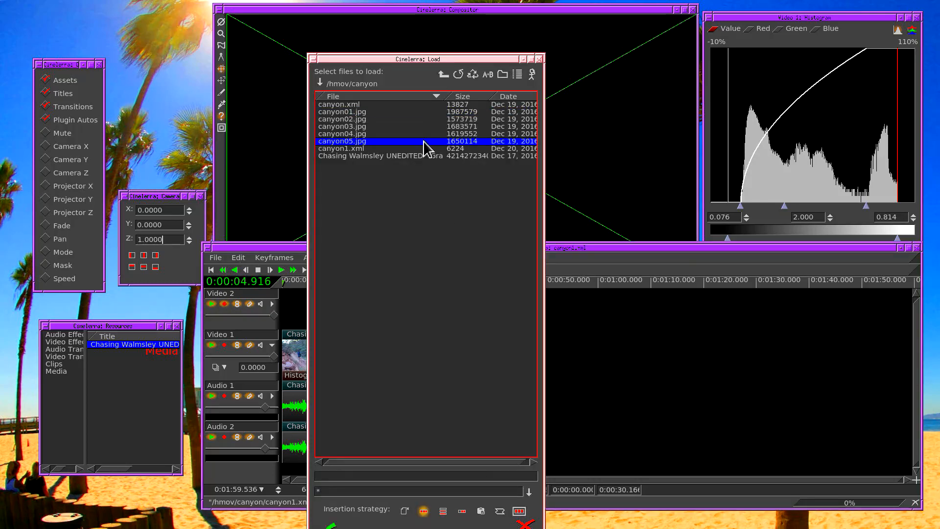
{"action": "left_click", "coordinate": [418, 114]}
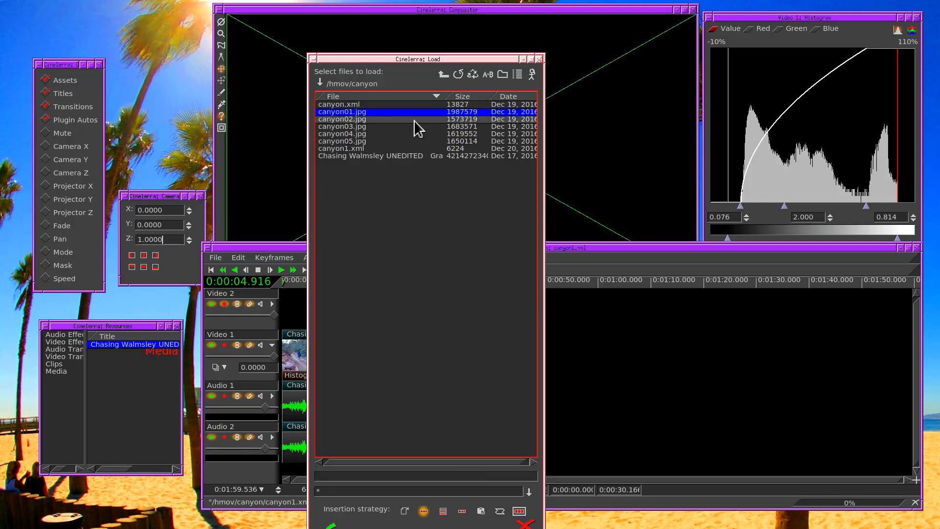
{"action": "mouse_move", "coordinate": [415, 121]}
{"action": "left_mouse_down"}
{"action": "mouse_move", "coordinate": [406, 147]}
{"action": "mouse_move", "coordinate": [413, 114]}
{"action": "left_mouse_up"}
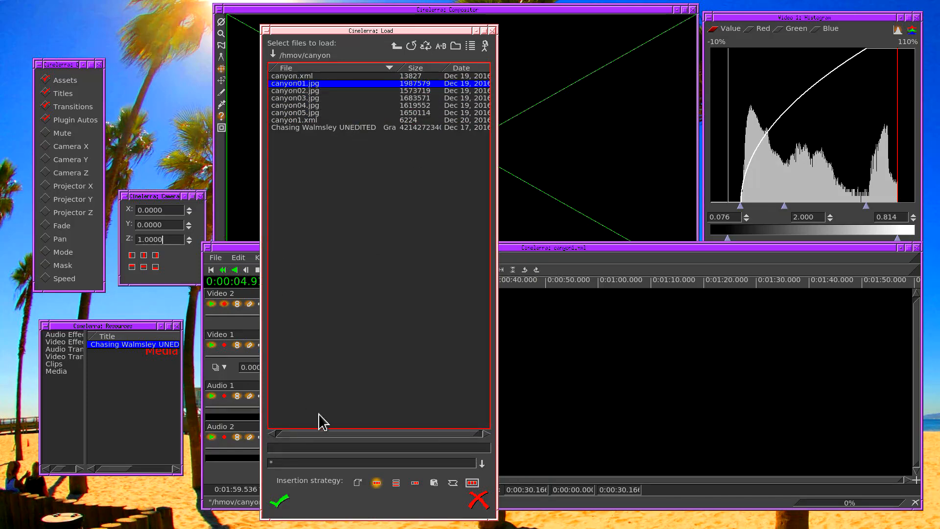
{"action": "left_click", "coordinate": [434, 483]}
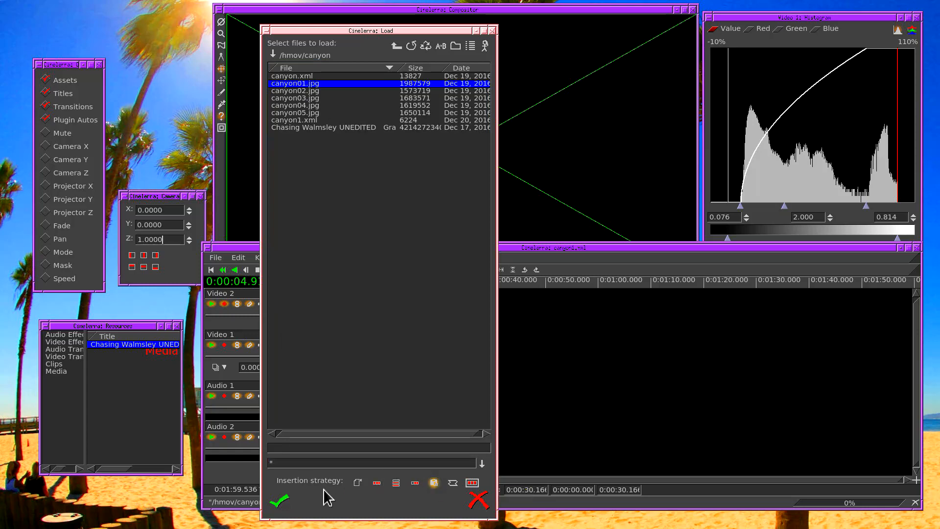
{"action": "left_click", "coordinate": [283, 499]}
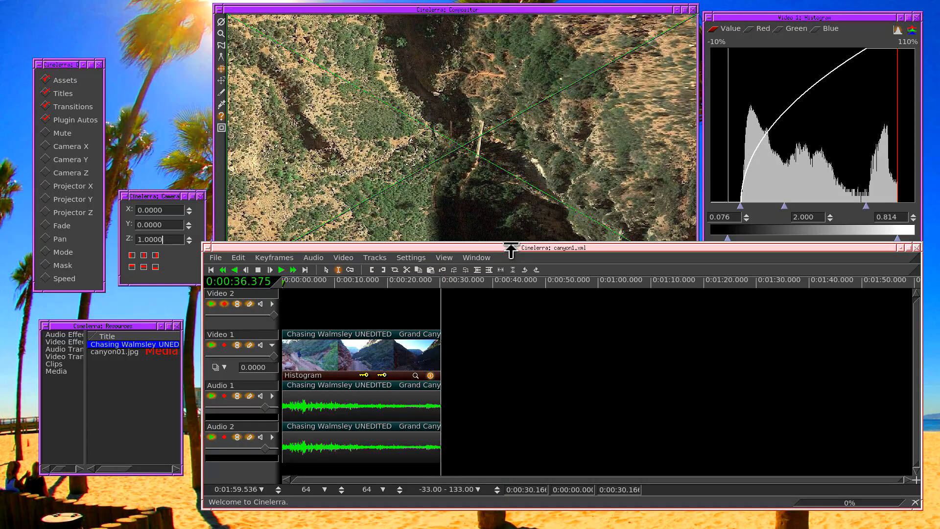
Shrink the timeline window to uncover the compositor and examine the one-frame still on Video 2 at the clip's end.
{"action": "left_click_drag", "start_coordinate": [507, 245], "coordinate": [503, 305]}
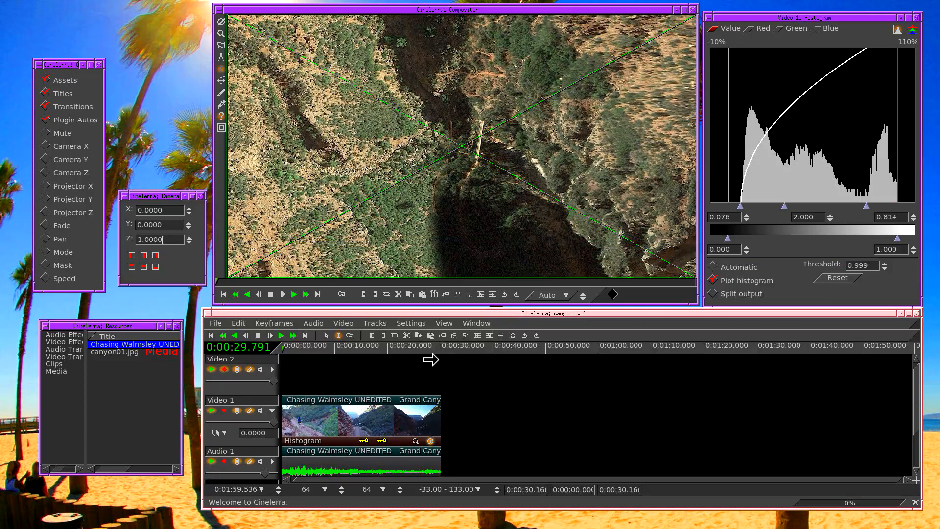
{"action": "key", "text": "Up"}
{"action": "key", "text": "Up"}
{"action": "key", "text": "Up"}
{"action": "key", "text": "Up"}
{"action": "key", "text": "Up"}
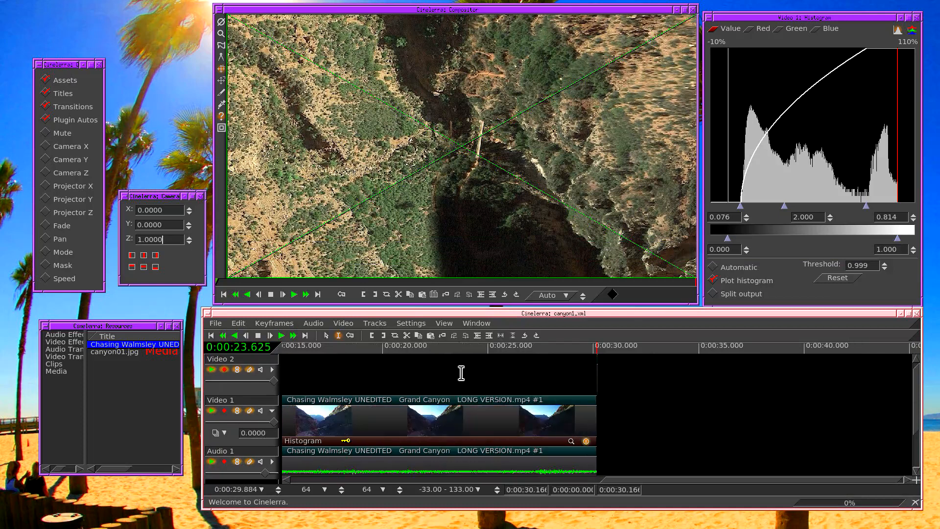
{"action": "key", "text": "Up"}
{"action": "key", "text": "Up"}
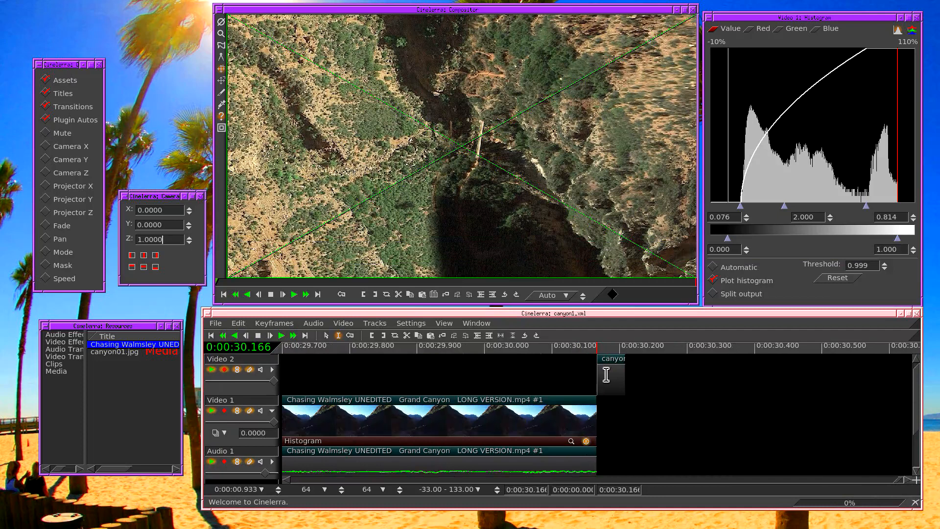
{"action": "double_click", "coordinate": [611, 377]}
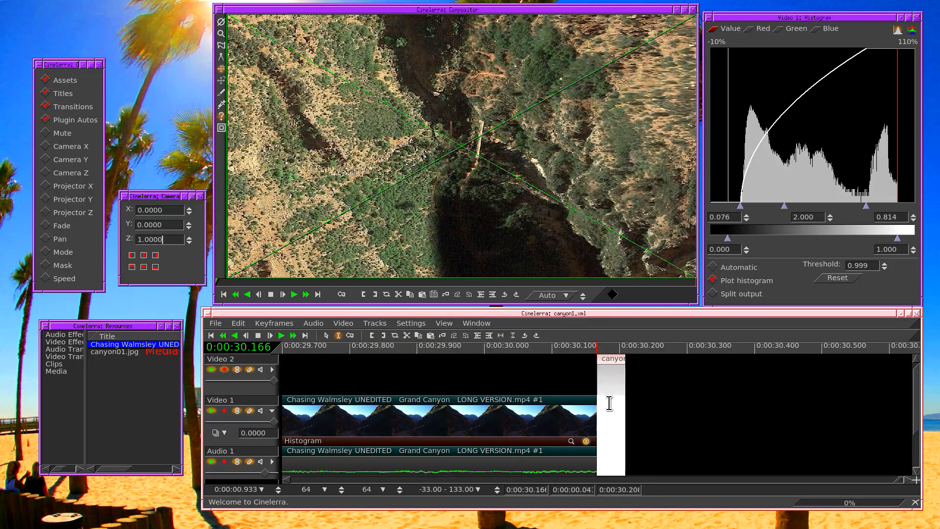
{"action": "left_click", "coordinate": [604, 376]}
{"action": "key", "text": "Down"}
{"action": "key", "text": "Down"}
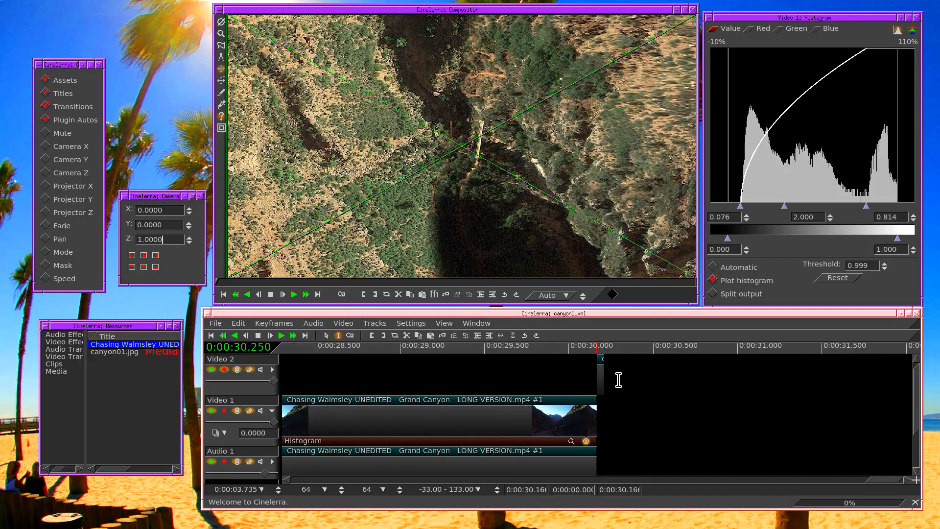
{"action": "key", "text": "Right"}
{"action": "key", "text": "Right"}
{"action": "key", "text": "Right"}
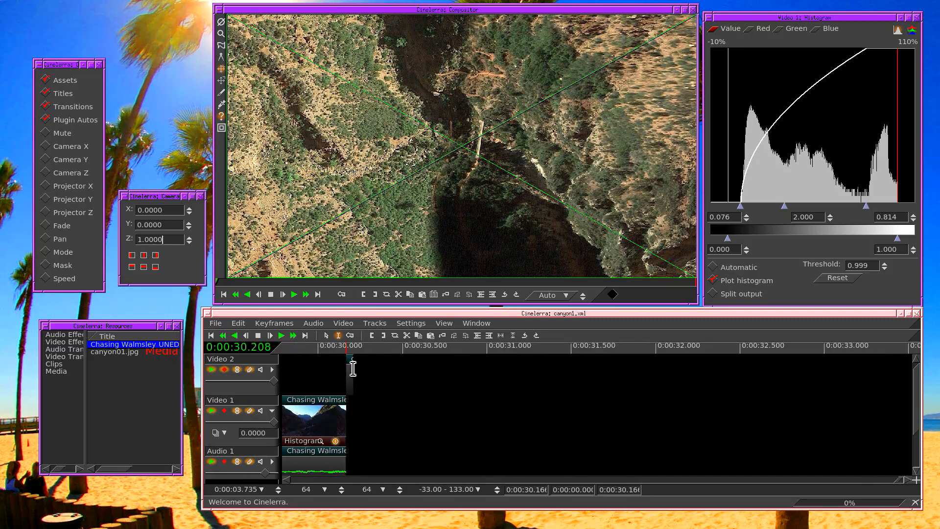
{"action": "left_click_drag", "start_coordinate": [356, 372], "coordinate": [360, 373]}
{"action": "left_click", "coordinate": [237, 324]}
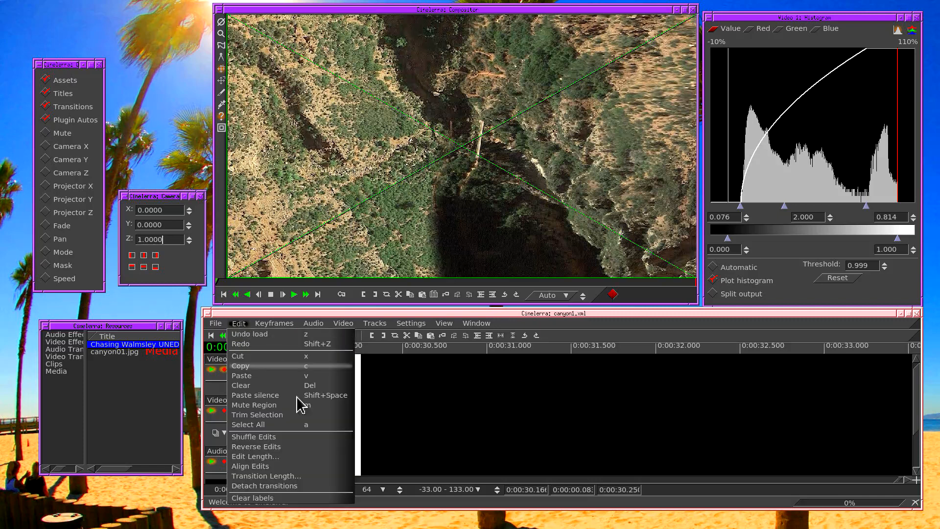
{"action": "left_click", "coordinate": [277, 456]}
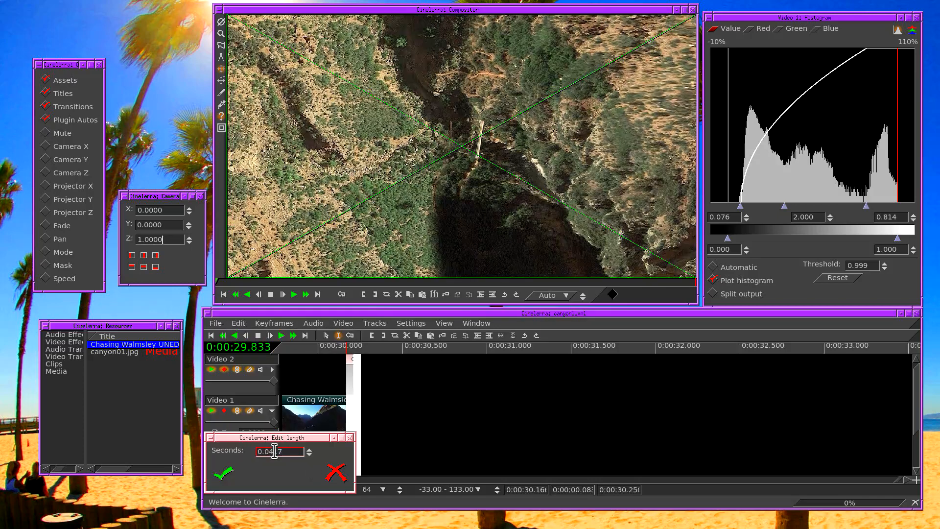
{"action": "left_click", "coordinate": [332, 472]}
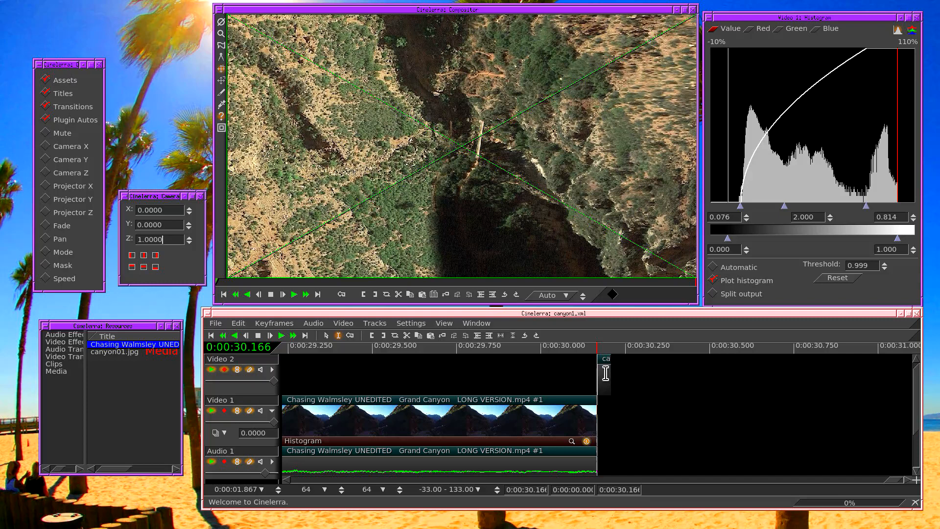
Stretch the end of the canyon01.jpg still on Video 2 to 0:00:31.625 and select the still to check its length.
{"action": "scroll", "coordinate": [532, 385], "scroll_direction": "right", "scroll_amount": 5}
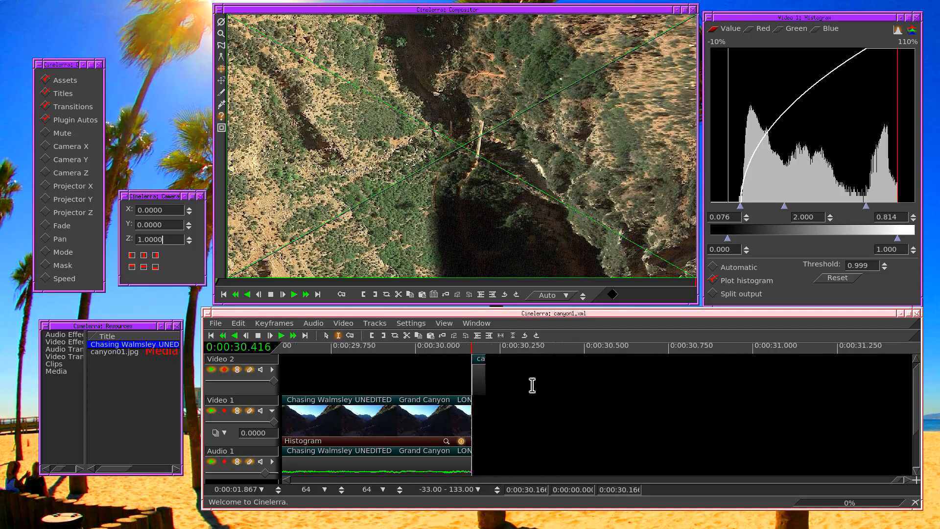
{"action": "scroll", "coordinate": [325, 374], "scroll_direction": "left", "scroll_amount": 1}
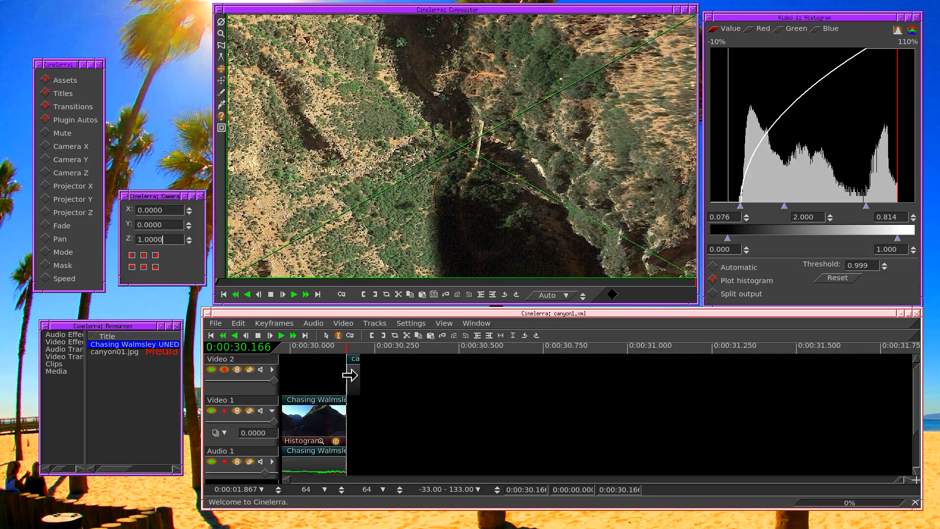
{"action": "left_click_drag", "start_coordinate": [349, 375], "coordinate": [838, 366]}
{"action": "key", "text": "Up"}
{"action": "key", "text": "Up"}
{"action": "key", "text": "Up"}
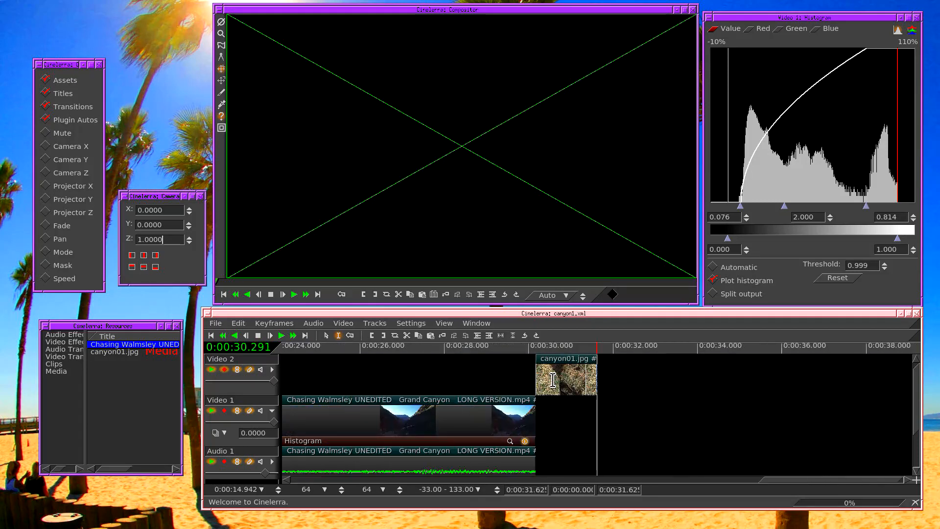
{"action": "key", "text": "Right"}
{"action": "key", "text": "Right"}
{"action": "double_click", "coordinate": [428, 383]}
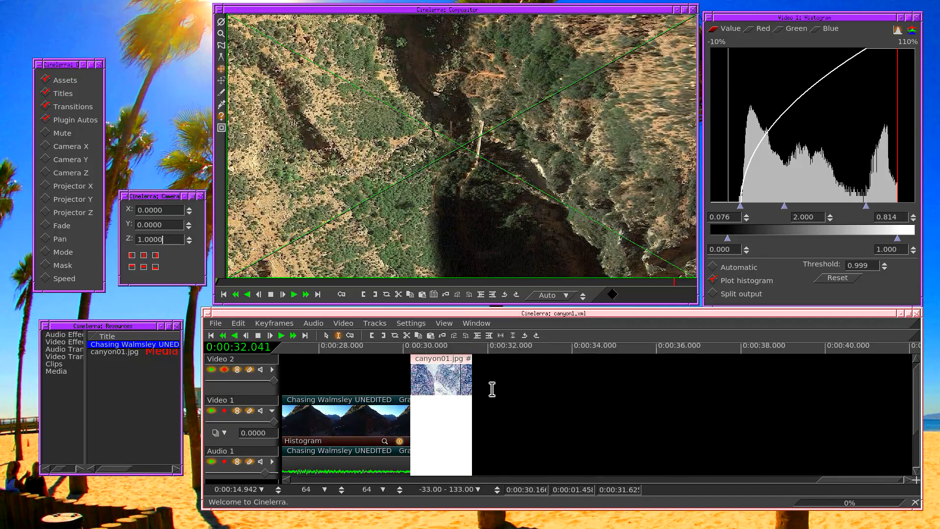
{"action": "left_click", "coordinate": [487, 390]}
{"action": "key", "text": "Up"}
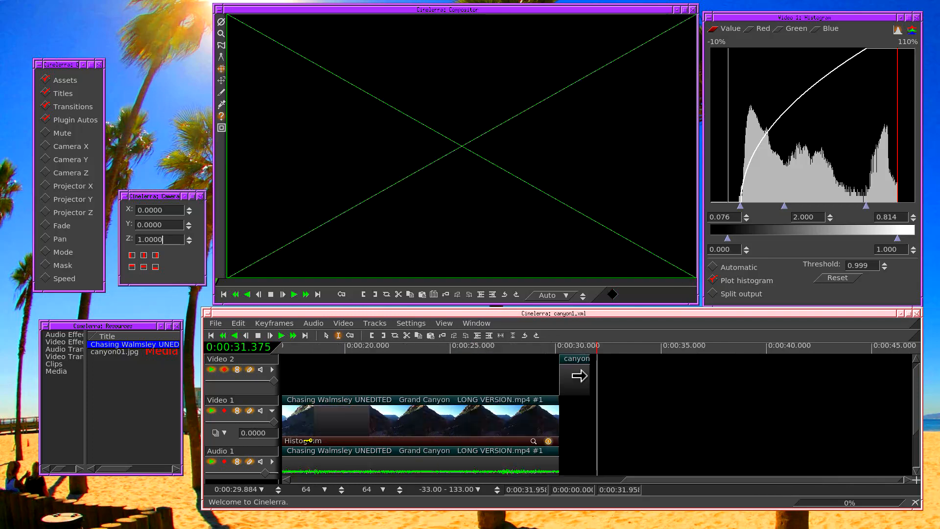
Stretch the canyon01.jpg still's end past 0:00:35 and remove the excess after 0:00:35.333.
{"action": "left_click_drag", "start_coordinate": [587, 374], "coordinate": [670, 419]}
{"action": "double_click", "coordinate": [722, 375]}
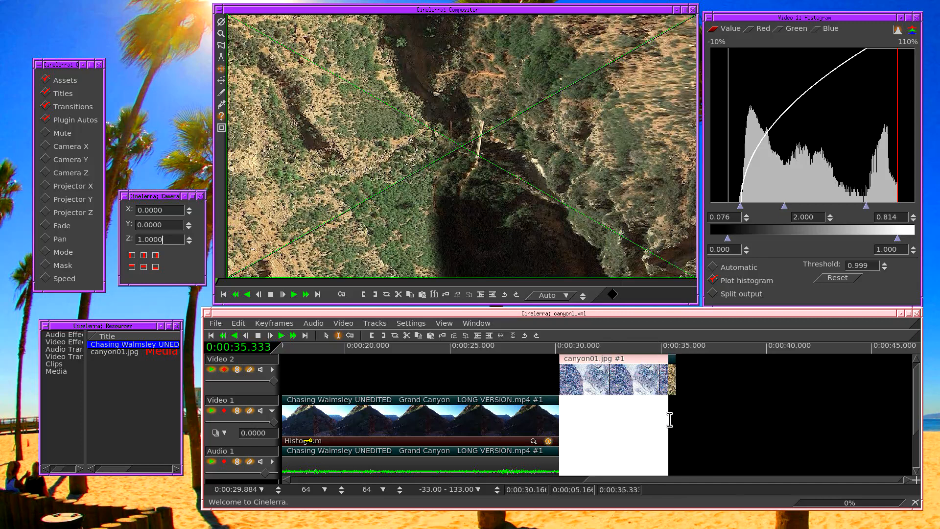
{"action": "left_click", "coordinate": [670, 419]}
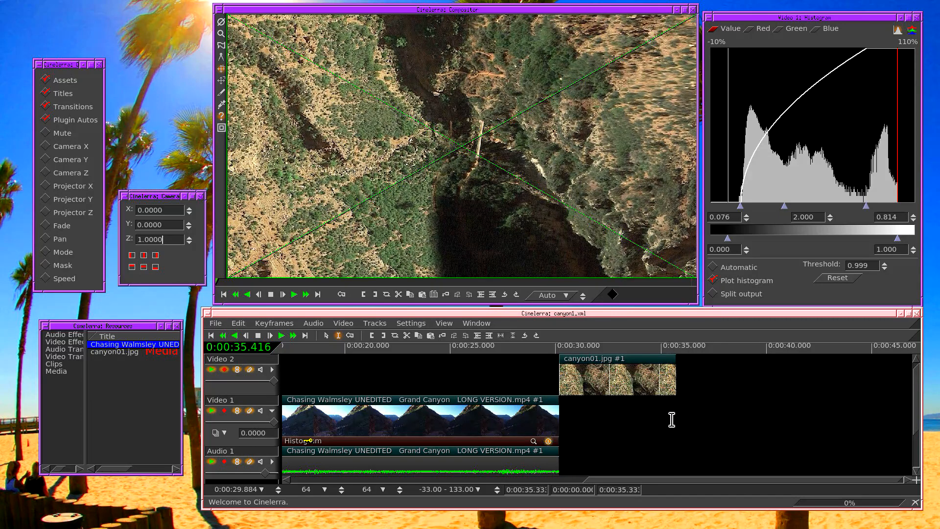
{"action": "left_click", "coordinate": [719, 411], "text": "shift"}
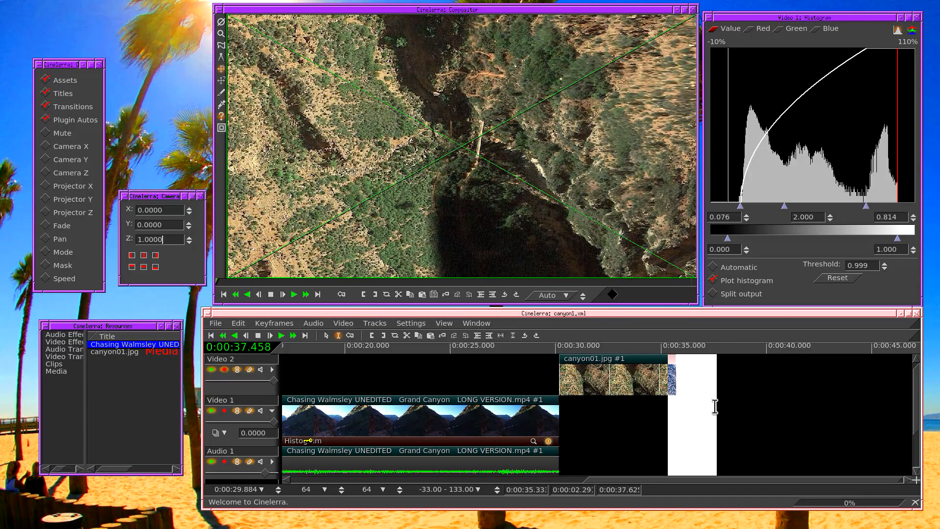
{"action": "left_click", "coordinate": [705, 400]}
With the insertion point at the still's start, show the Camera X, Camera Y and Camera Z curves and fit them to the display.
{"action": "double_click", "coordinate": [568, 398]}
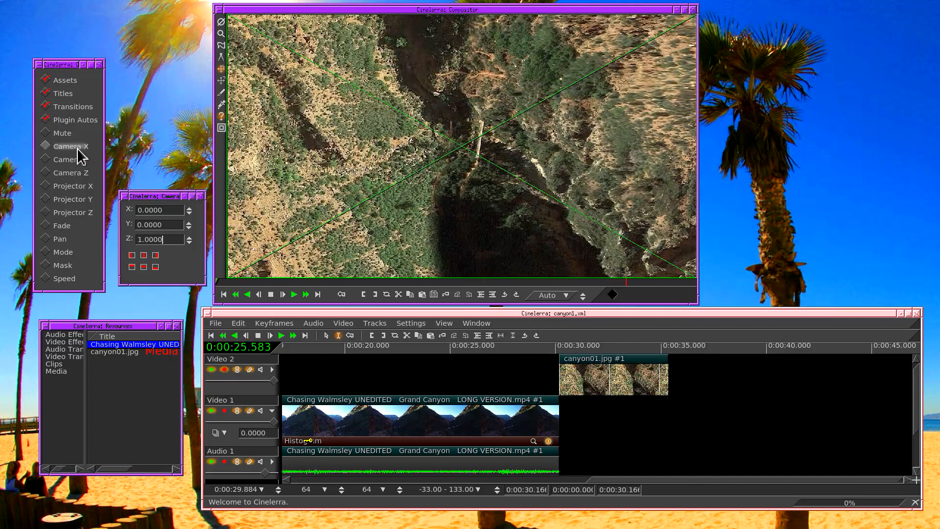
{"action": "left_click", "coordinate": [76, 148]}
{"action": "left_click", "coordinate": [72, 158]}
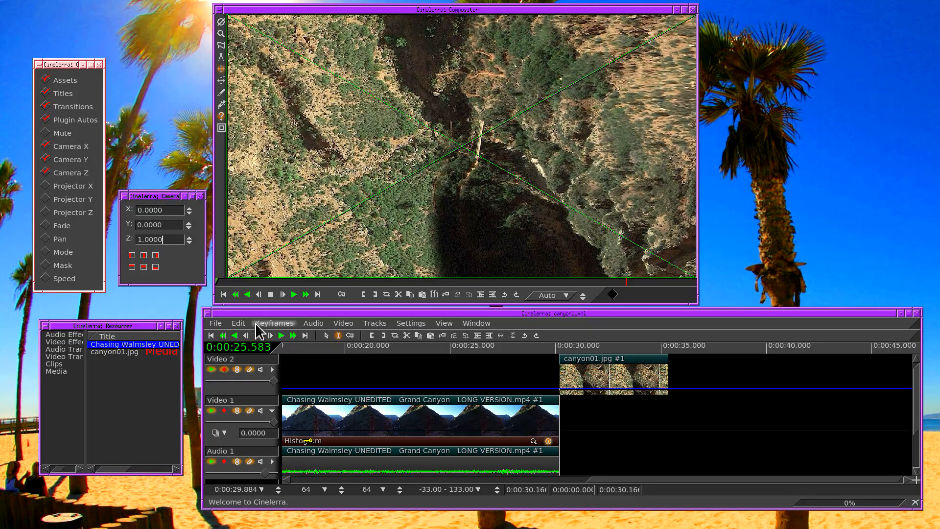
{"action": "left_click", "coordinate": [512, 336]}
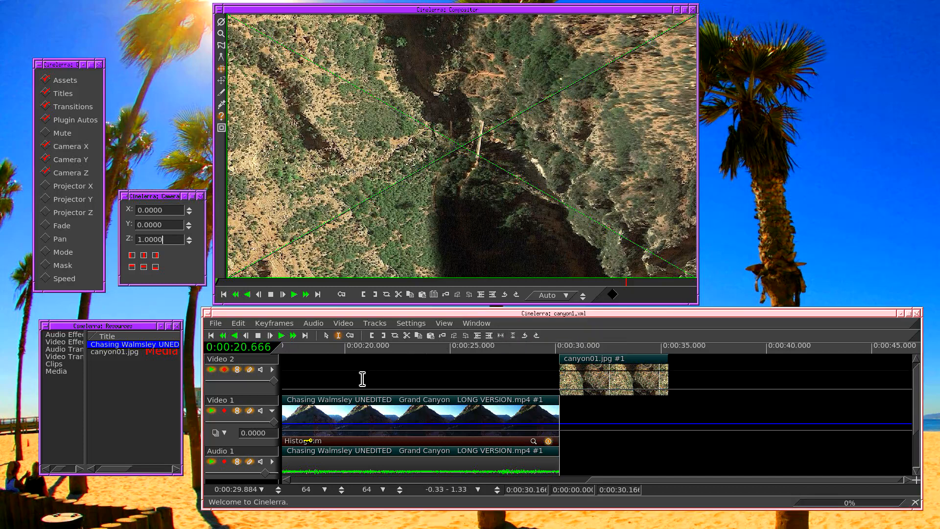
Turn on automatic keyframes and record camera keyframes of X 0, Y 0 and Z 1 at the canyon01.jpg still's start.
{"action": "key", "text": "Up"}
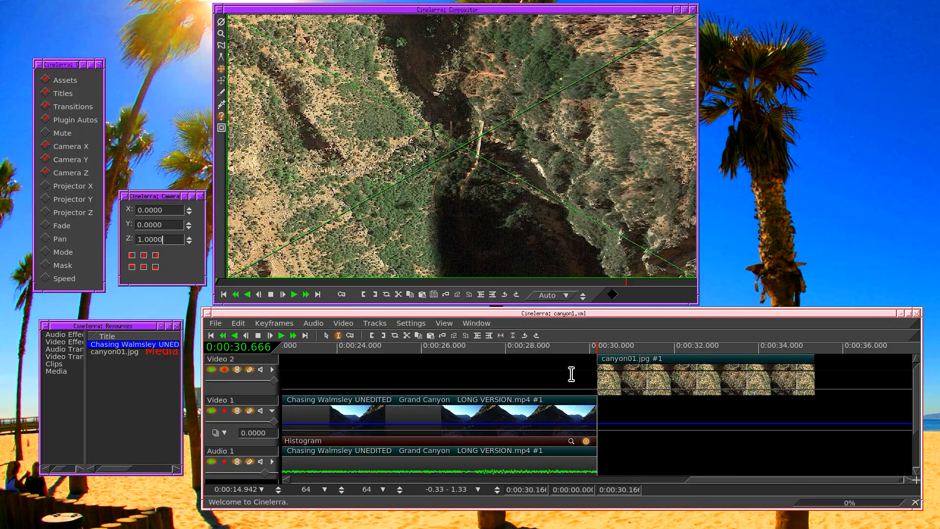
{"action": "scroll", "coordinate": [572, 374], "scroll_direction": "down", "scroll_amount": 2}
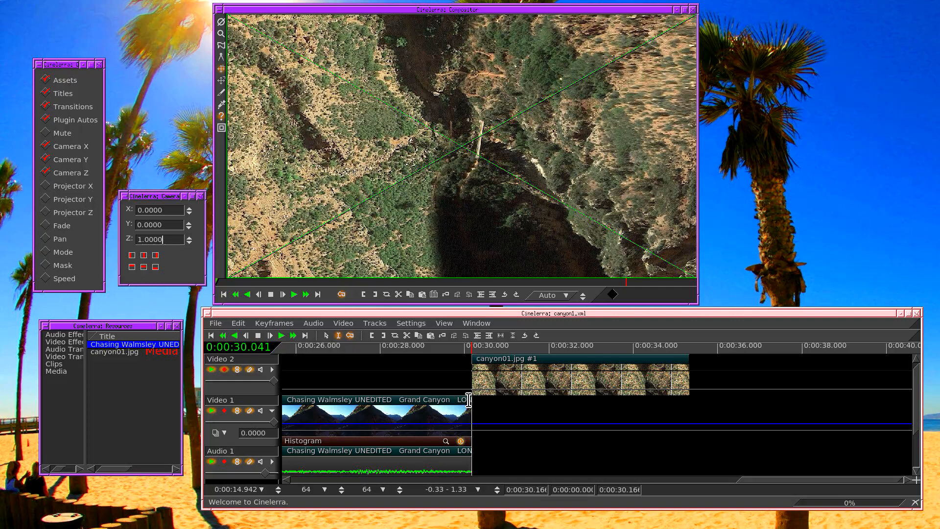
{"action": "left_click", "coordinate": [189, 208]}
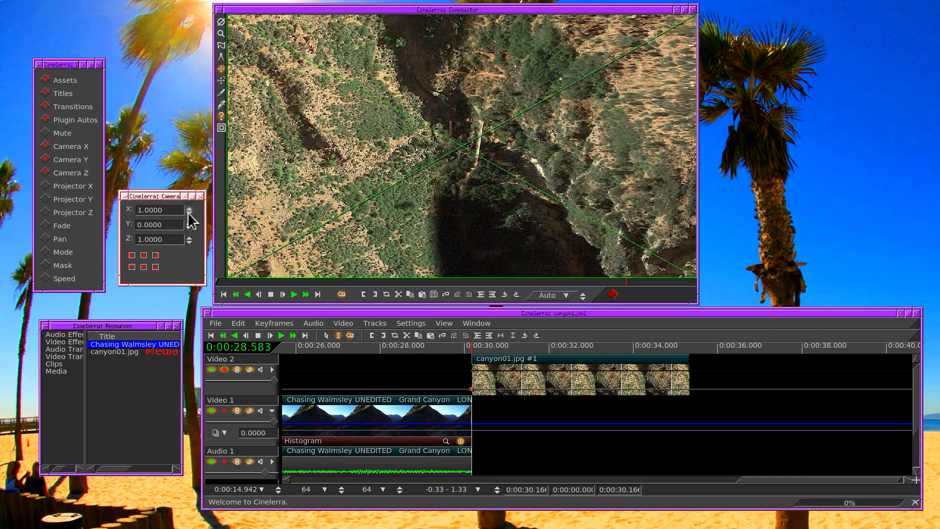
{"action": "left_click", "coordinate": [189, 213]}
{"action": "left_click", "coordinate": [188, 222]}
{"action": "left_click", "coordinate": [189, 227]}
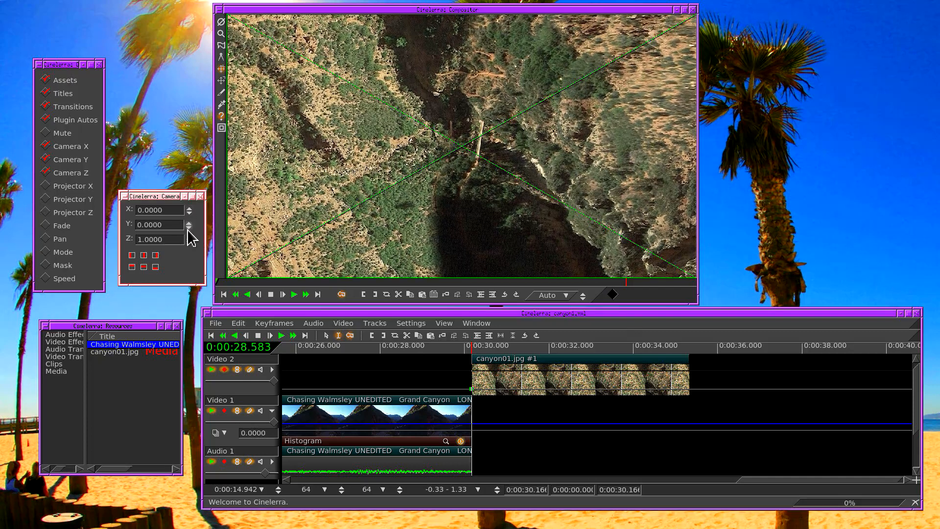
{"action": "left_click", "coordinate": [188, 238]}
{"action": "left_click", "coordinate": [188, 242]}
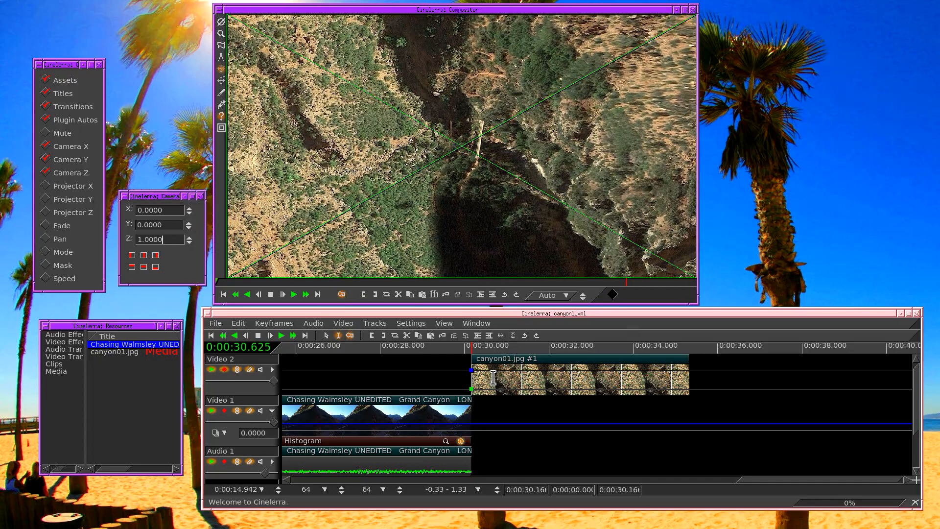
At the canyon01.jpg still's last frame, zoom the camera out to a Z of about 0.51.
{"action": "left_click", "coordinate": [682, 360]}
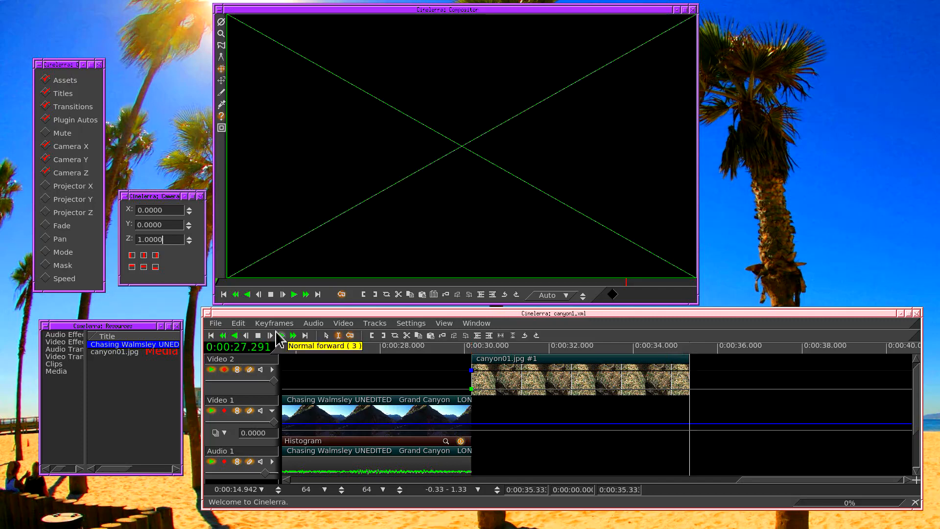
{"action": "left_click", "coordinate": [247, 336]}
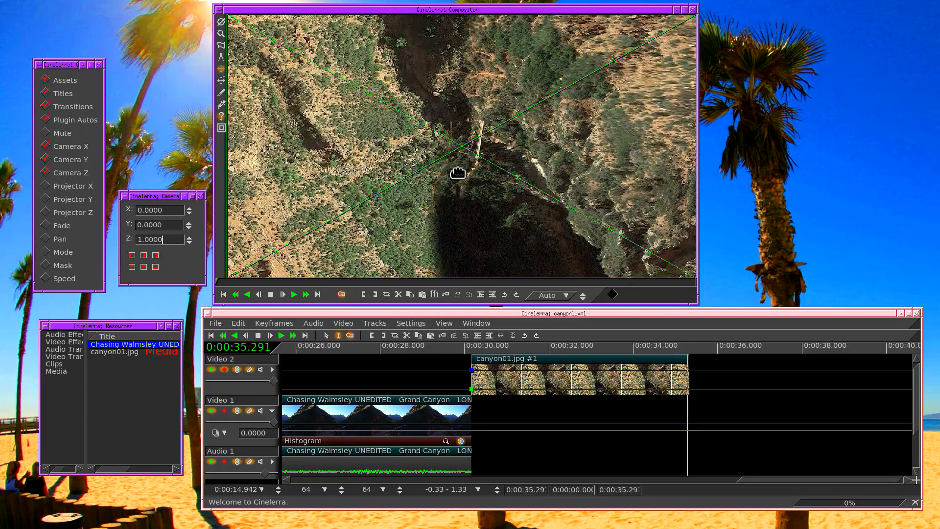
{"action": "left_click_drag", "start_coordinate": [461, 176], "coordinate": [458, 206]}
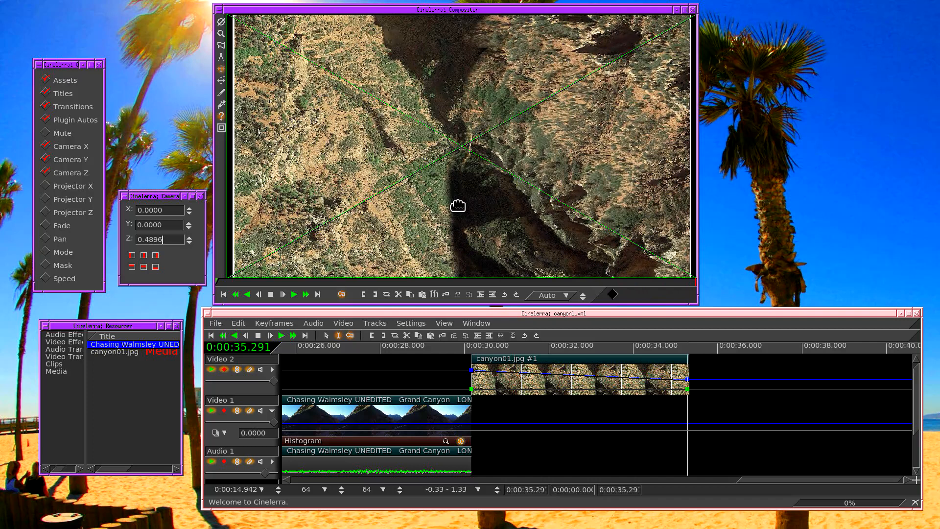
{"action": "left_click_drag", "start_coordinate": [457, 207], "coordinate": [457, 207]}
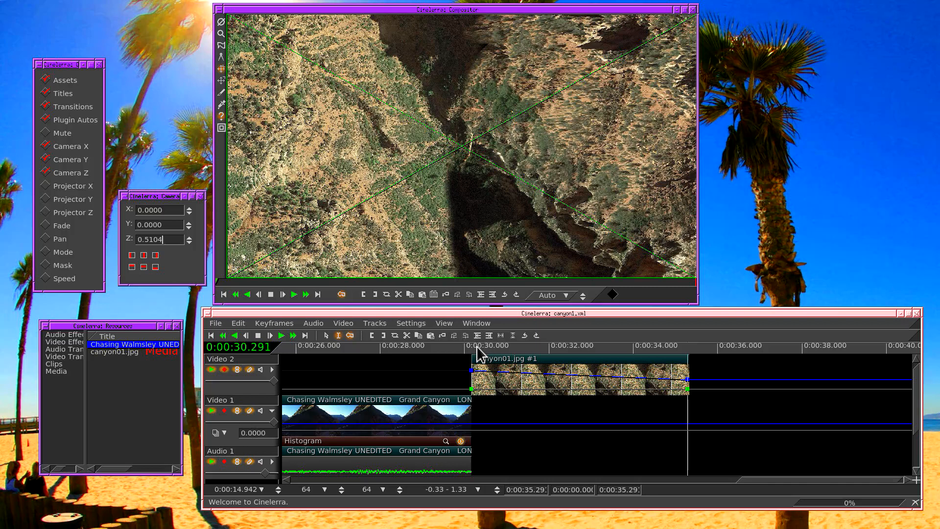
Return to the canyon01.jpg still's first frame and save the project.
{"action": "left_click", "coordinate": [481, 347]}
{"action": "left_click", "coordinate": [472, 367]}
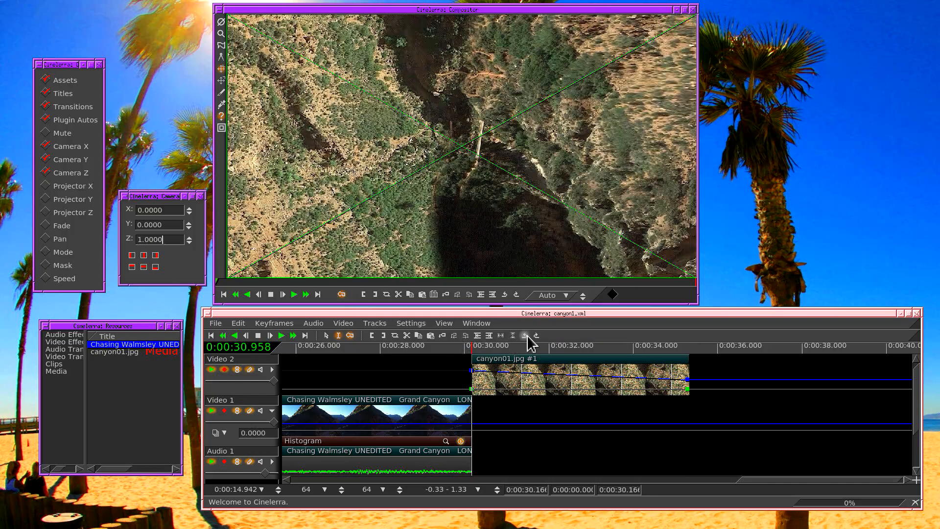
{"action": "key", "text": "s"}
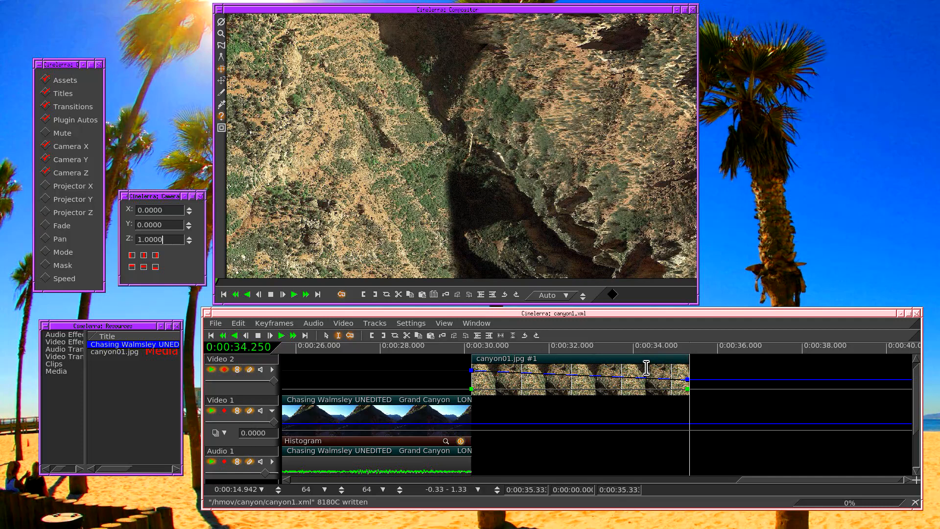
Add a third video track and move the insertion point back to the canyon01.jpg still's last frame.
{"action": "right_click", "coordinate": [641, 367]}
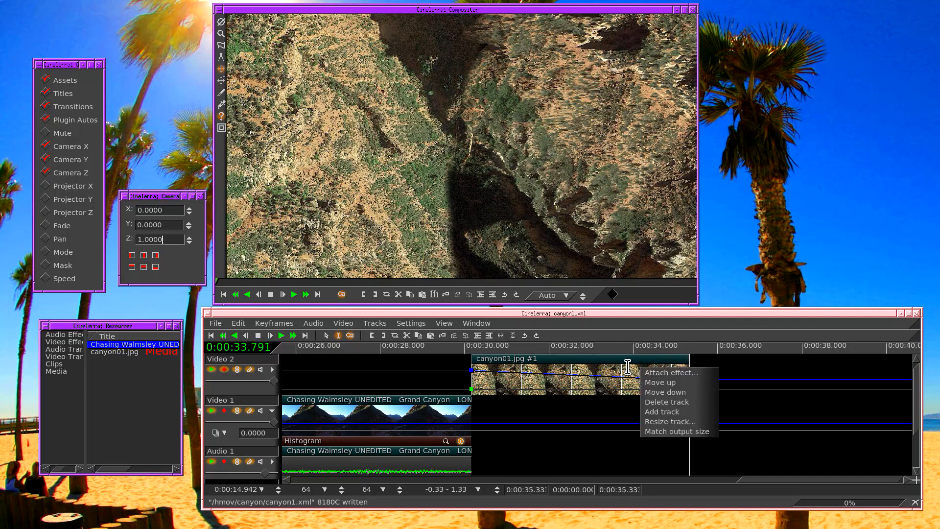
{"action": "left_click", "coordinate": [642, 411]}
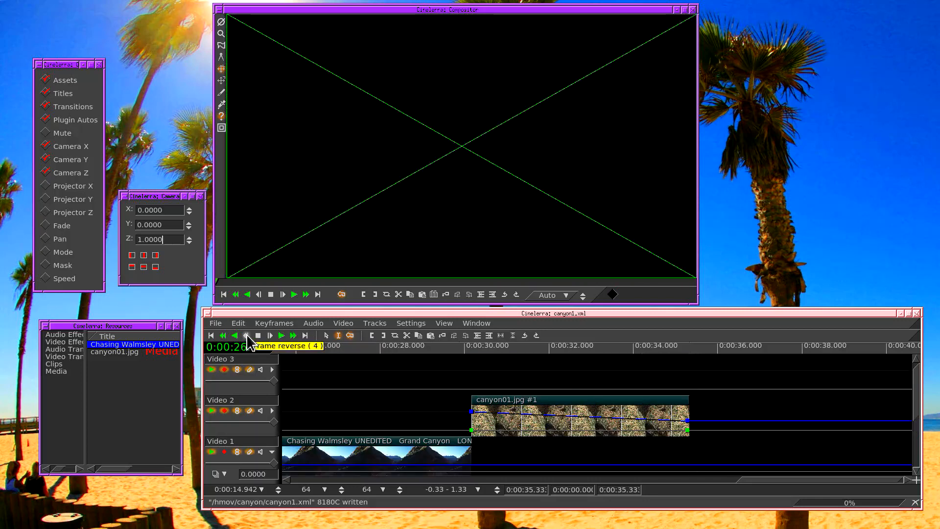
{"action": "left_click", "coordinate": [247, 335]}
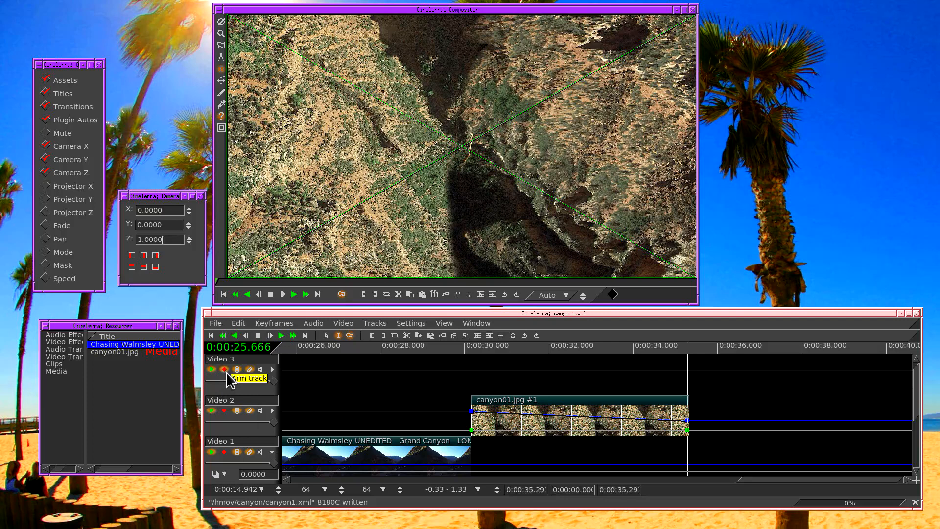
Load canyon02.jpg at the insertion point on Video 3.
{"action": "left_click", "coordinate": [215, 323]}
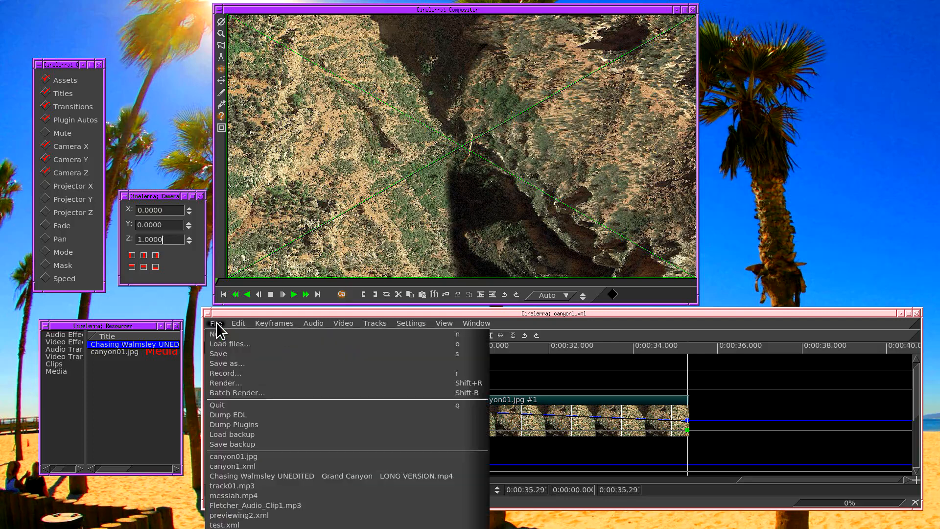
{"action": "left_click", "coordinate": [223, 344]}
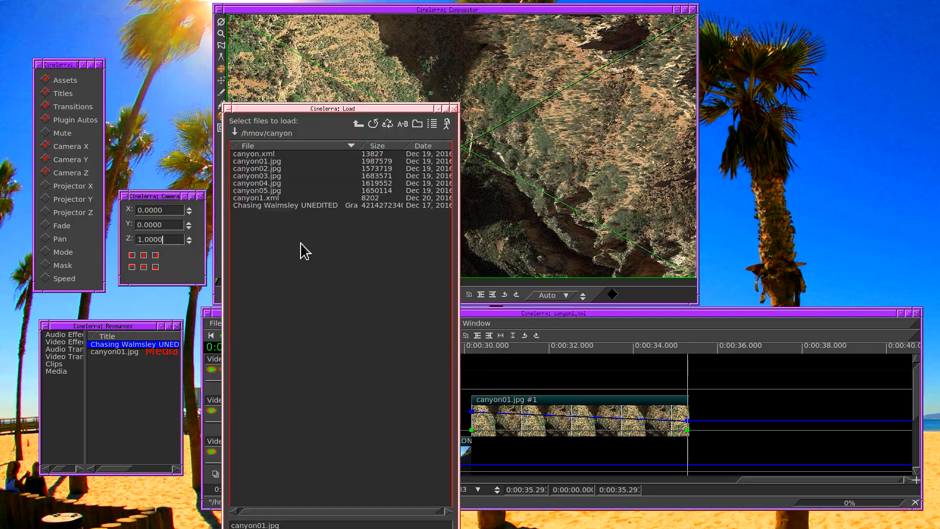
{"action": "left_click", "coordinate": [322, 171]}
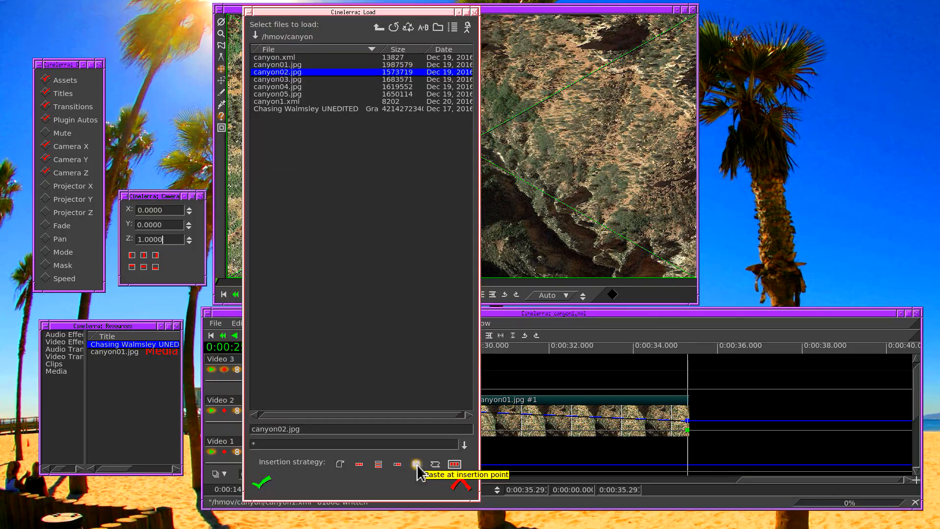
{"action": "left_click", "coordinate": [262, 482]}
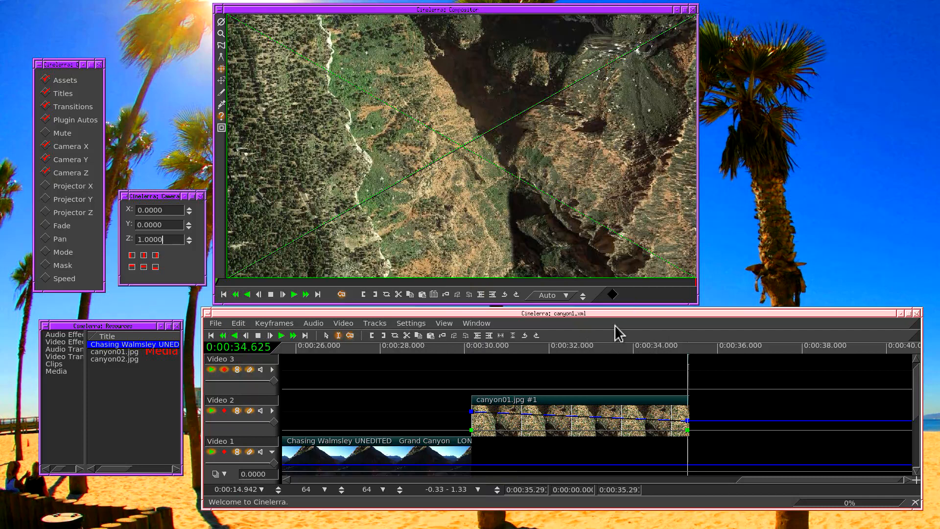
Stretch the end of the one-frame canyon02.jpg still on Video 3 to about 0:00:36.9.
{"action": "key", "text": "Up"}
{"action": "key", "text": "Up"}
{"action": "key", "text": "Up"}
{"action": "key", "text": "Up"}
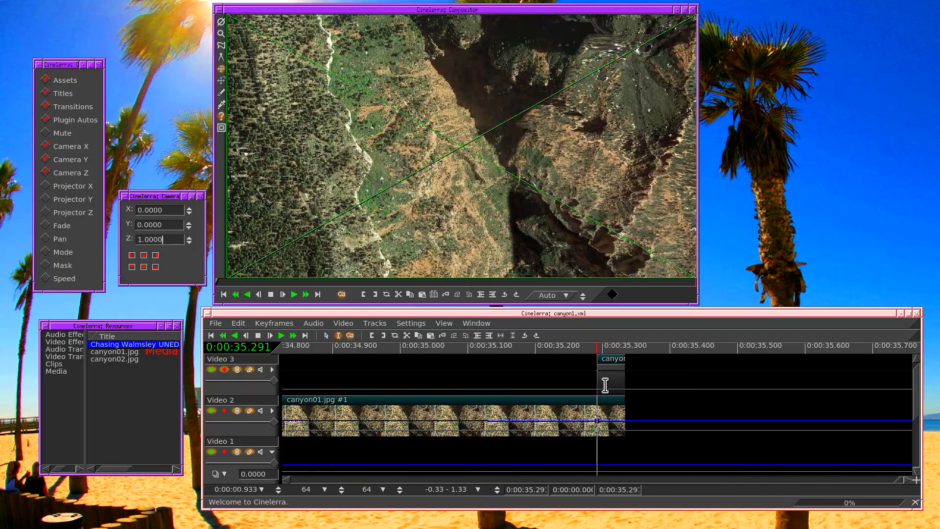
{"action": "key", "text": "Right"}
{"action": "key", "text": "Right"}
{"action": "key", "text": "Right"}
{"action": "key", "text": "Right"}
{"action": "key", "text": "Up"}
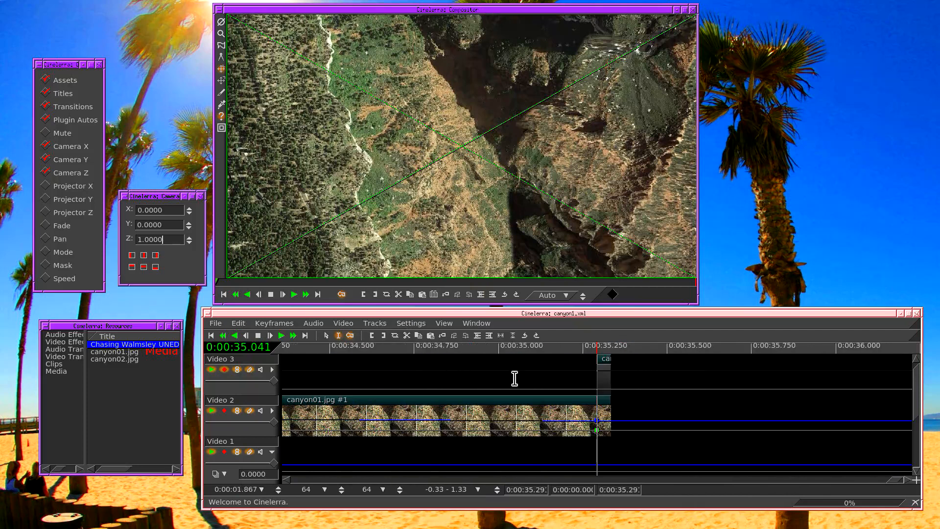
{"action": "key", "text": "Right"}
{"action": "key", "text": "Right"}
{"action": "key", "text": "Right"}
{"action": "key", "text": "Right"}
{"action": "key", "text": "Right"}
{"action": "key", "text": "Left"}
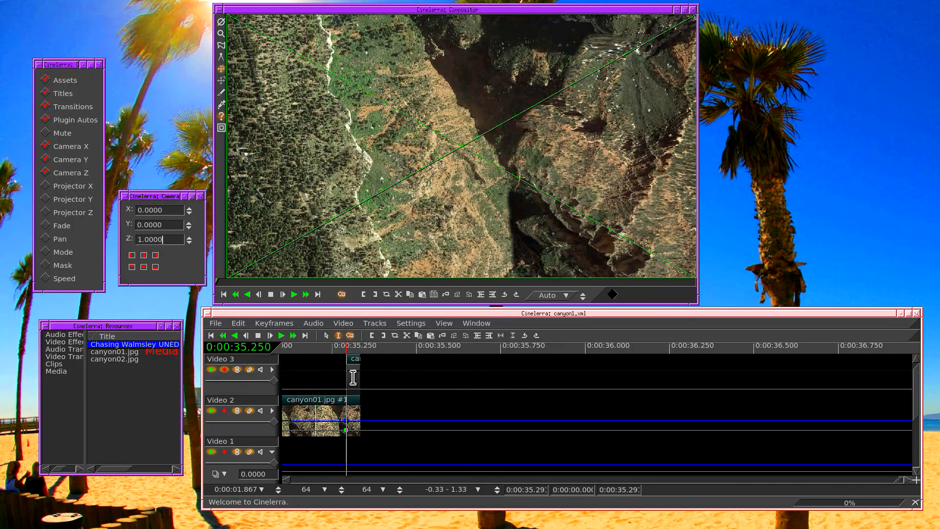
{"action": "left_click_drag", "start_coordinate": [359, 376], "coordinate": [901, 379]}
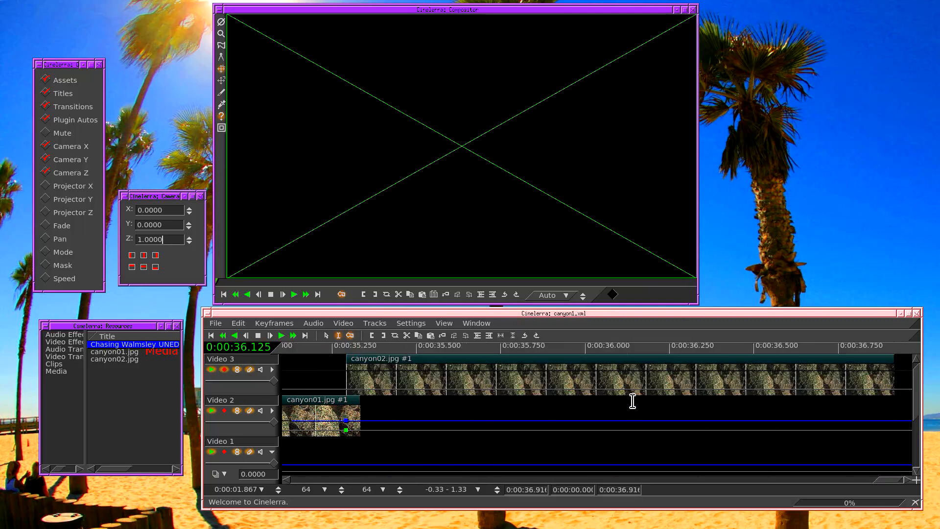
Extend the canyon02.jpg still's end to 0:00:41.416, check its length, and return the insertion point to its start.
{"action": "double_click", "coordinate": [643, 387]}
{"action": "key", "text": "Up"}
{"action": "key", "text": "Up"}
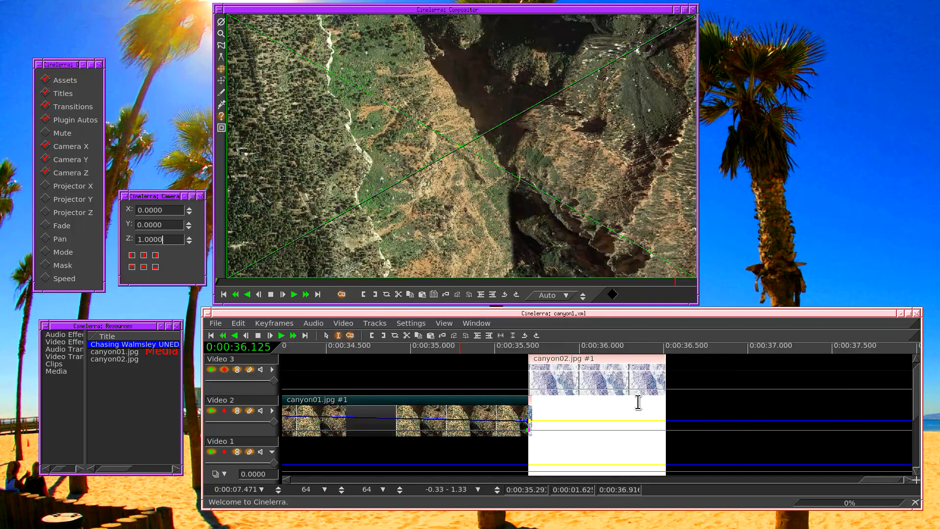
{"action": "left_click", "coordinate": [670, 378]}
{"action": "key", "text": "Up"}
{"action": "key", "text": "Up"}
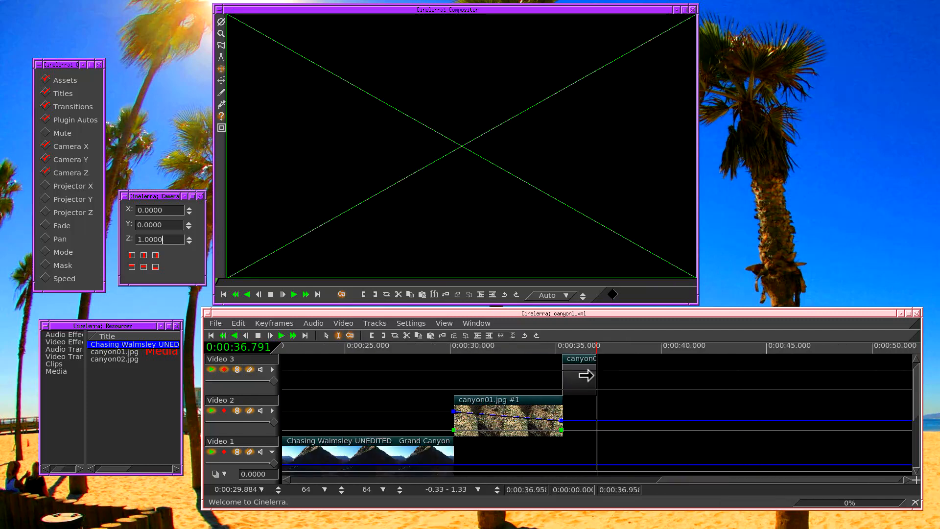
{"action": "double_click", "coordinate": [683, 378]}
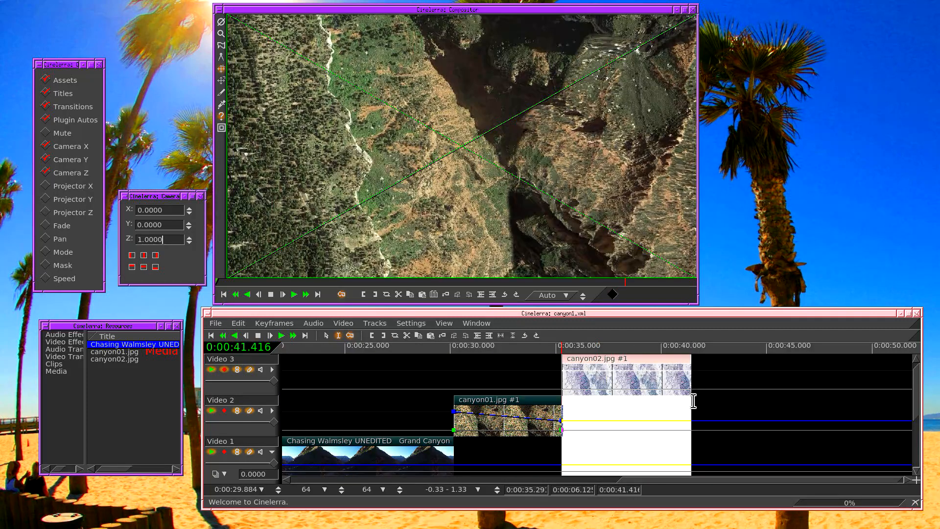
{"action": "left_click", "coordinate": [575, 379]}
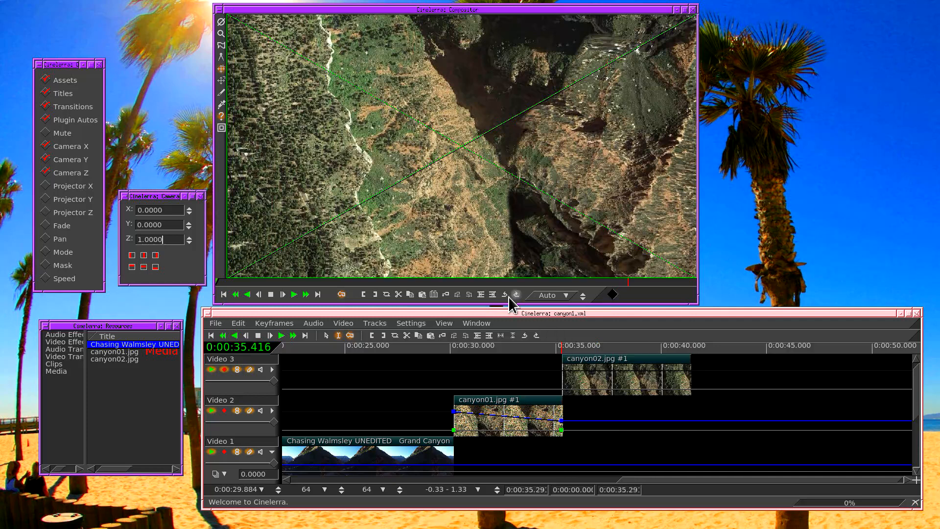
At the overlap of the two stills, test lowering the Video 3 fade to about 35 and restore it to full.
{"action": "key", "text": "Down"}
{"action": "key", "text": "Down"}
{"action": "key", "text": "Down"}
{"action": "key", "text": "Down"}
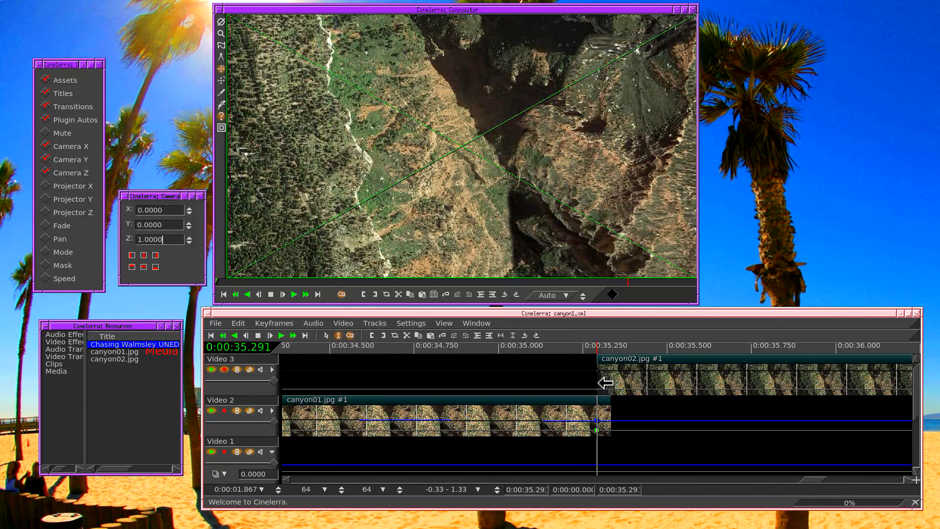
{"action": "left_click", "coordinate": [413, 323]}
{"action": "mouse_move", "coordinate": [273, 378]}
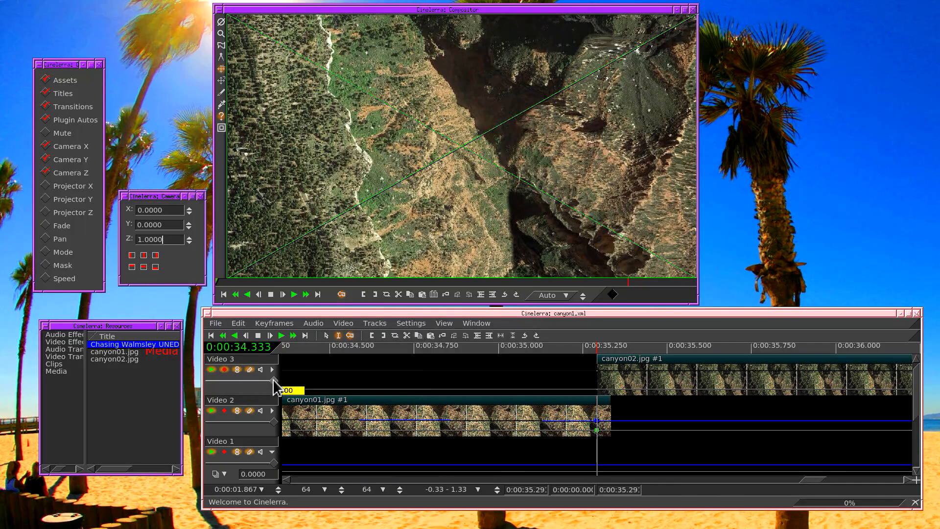
{"action": "left_click_drag", "start_coordinate": [272, 381], "coordinate": [226, 385]}
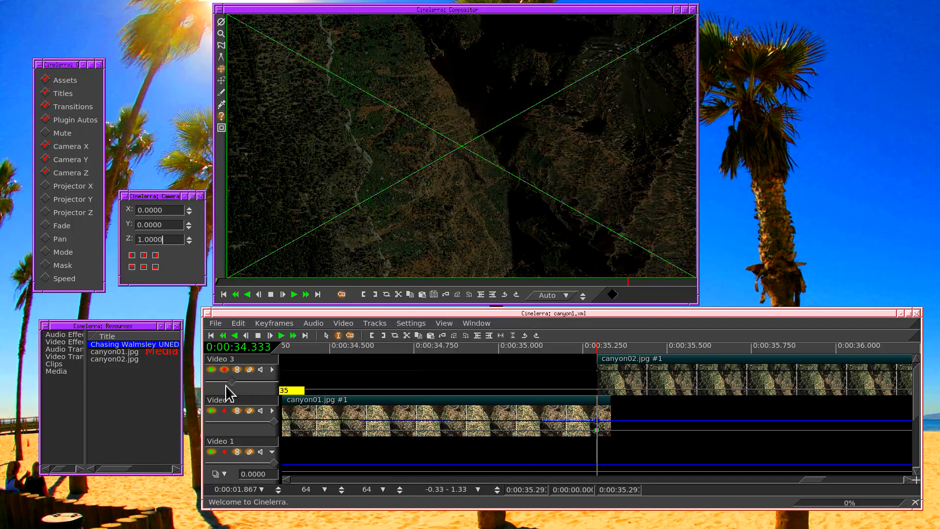
{"action": "left_click_drag", "start_coordinate": [224, 387], "coordinate": [327, 388]}
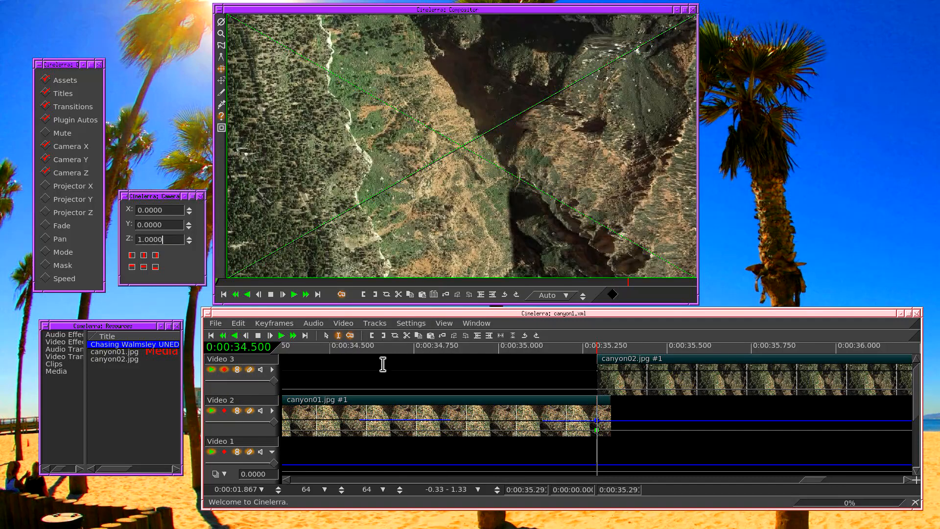
Set the project's color model to YUVA-8 Bit in the format settings.
{"action": "left_click", "coordinate": [410, 324]}
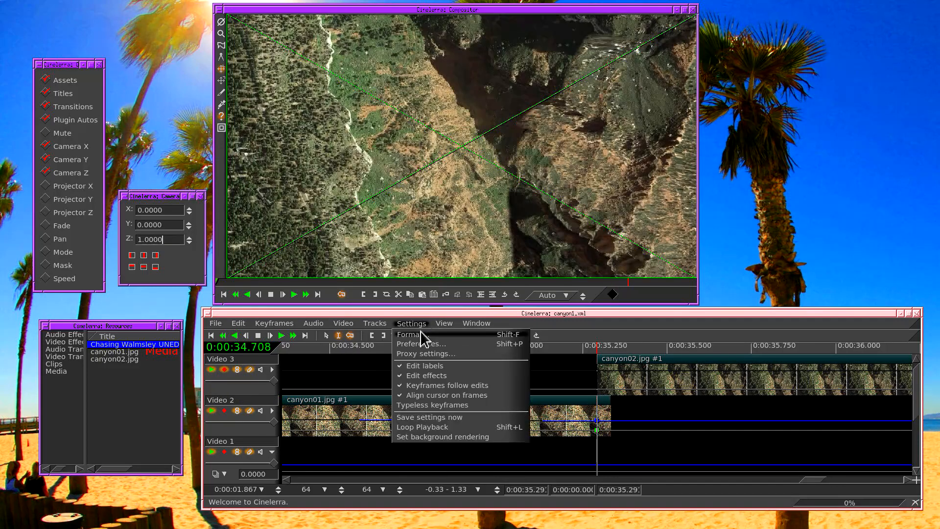
{"action": "left_click", "coordinate": [424, 334]}
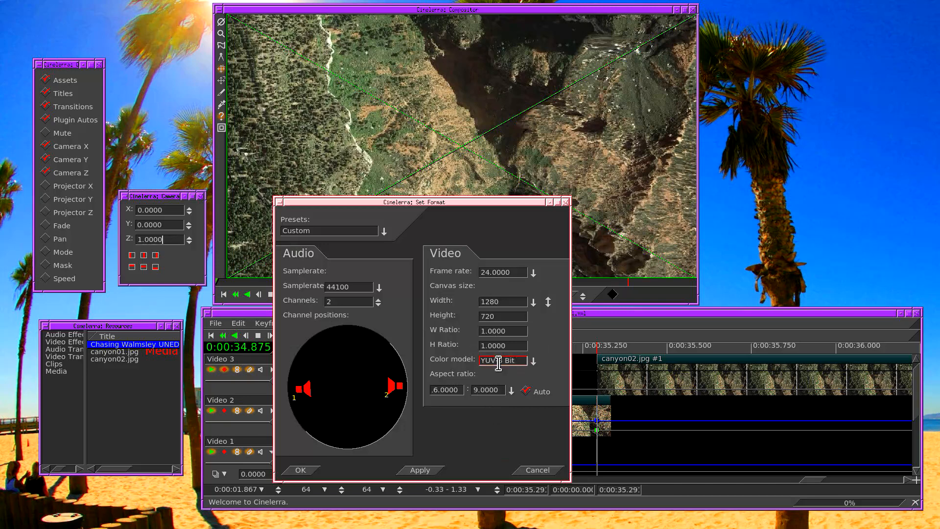
{"action": "left_click_drag", "start_coordinate": [482, 361], "coordinate": [524, 361]}
{"action": "left_click", "coordinate": [534, 361]}
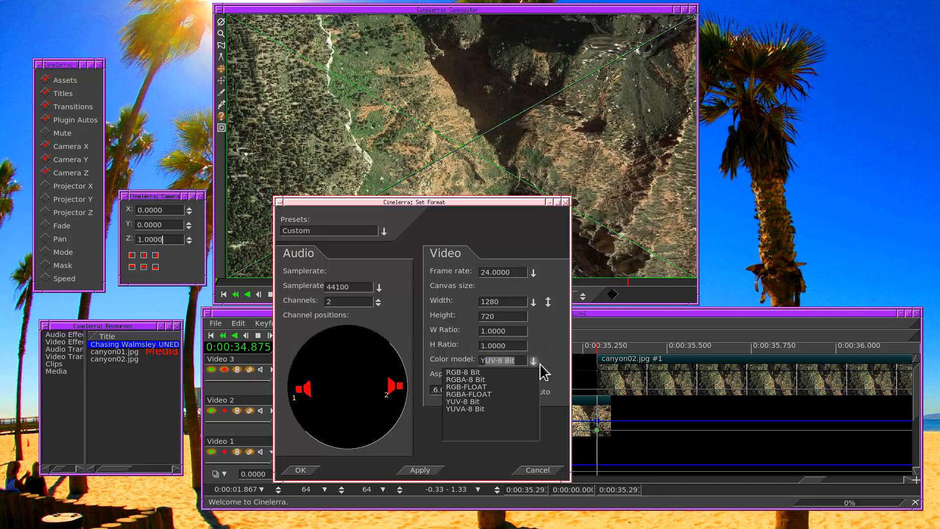
{"action": "left_click", "coordinate": [498, 409]}
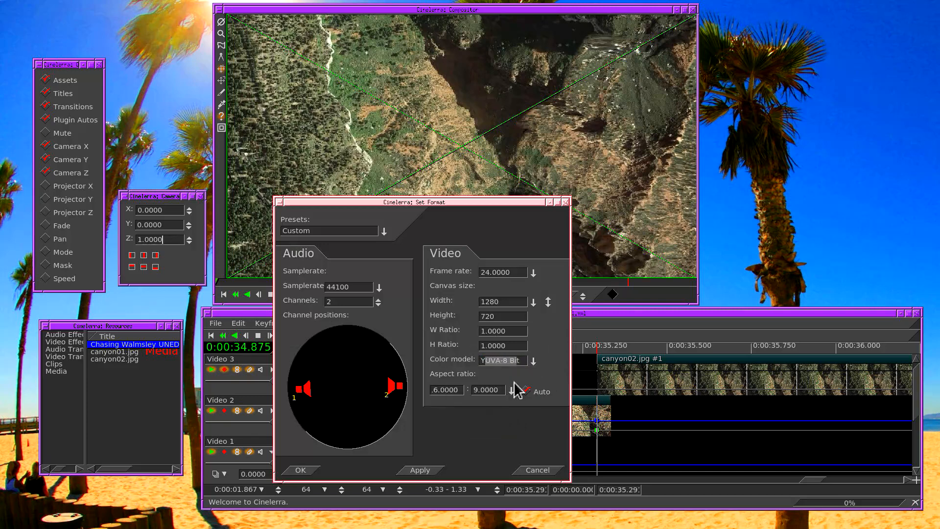
{"action": "left_click", "coordinate": [534, 361]}
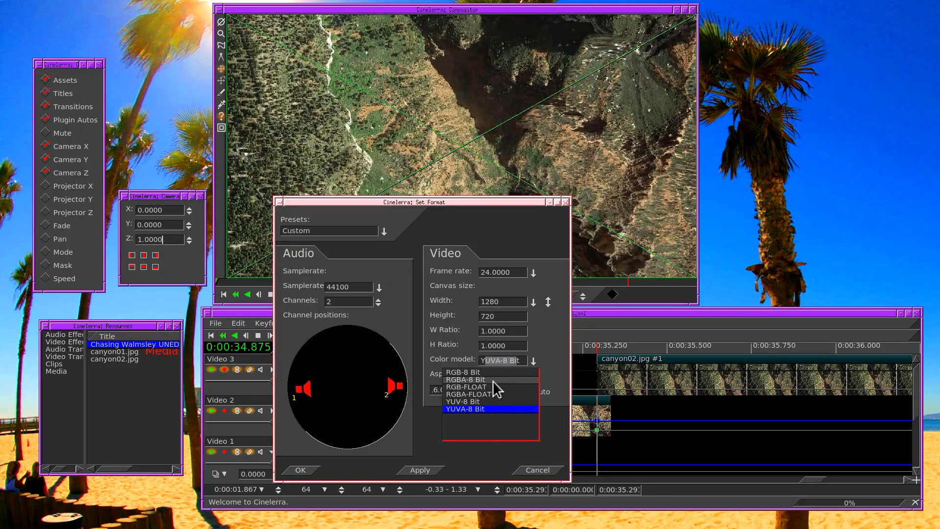
{"action": "left_click", "coordinate": [487, 409]}
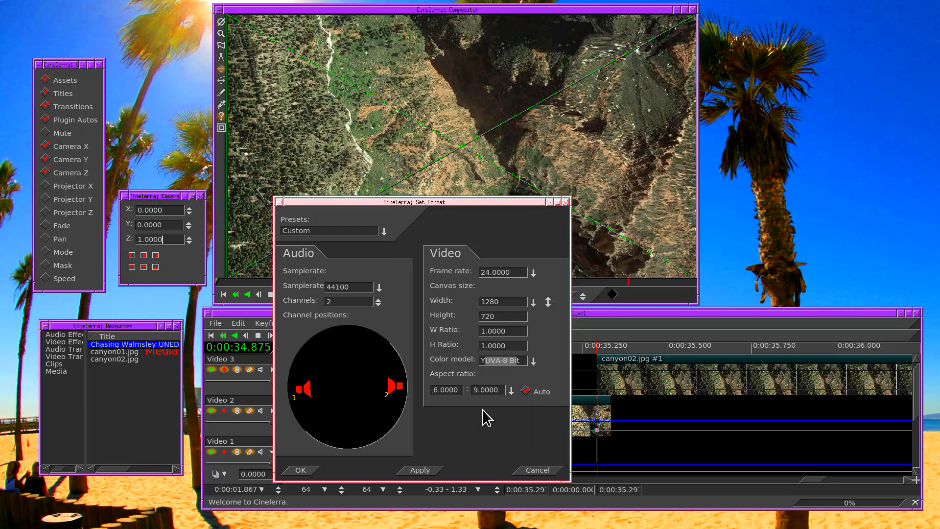
{"action": "left_click", "coordinate": [491, 360]}
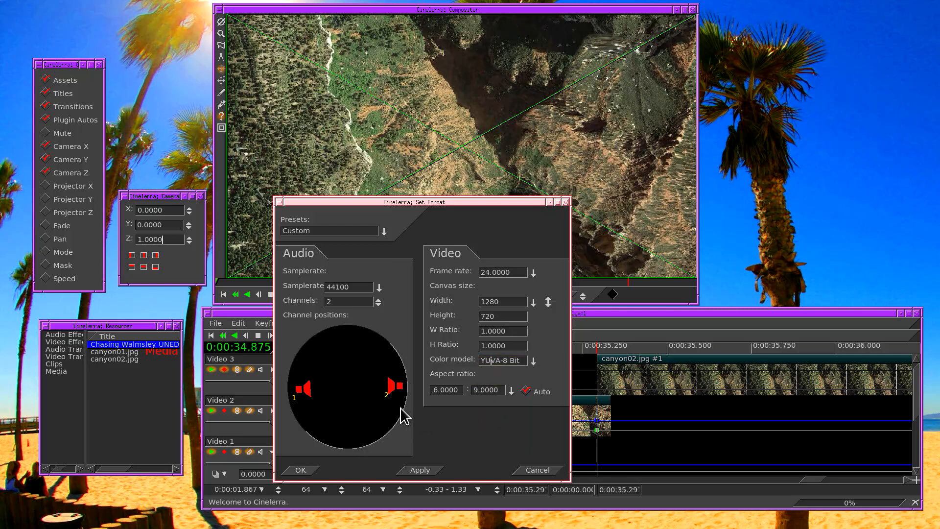
{"action": "left_click", "coordinate": [300, 471]}
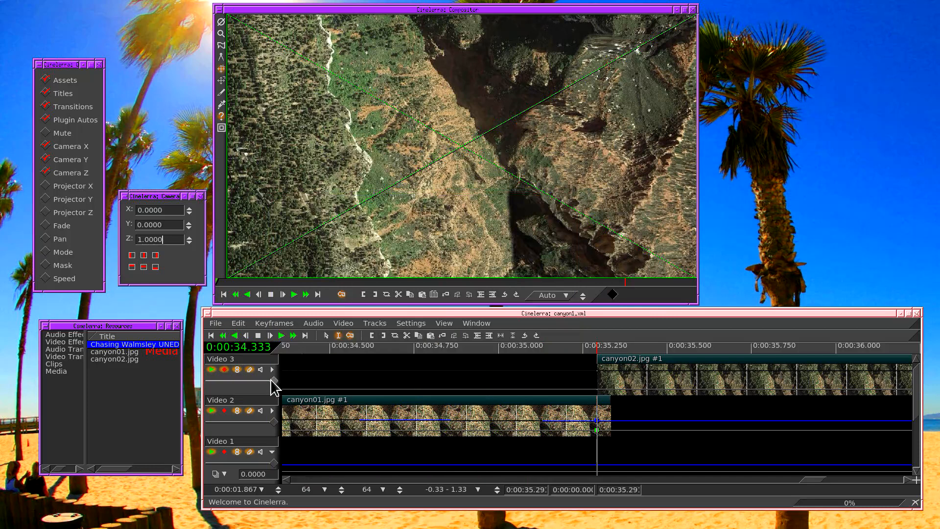
Lower the Video 3 fade to about 42 and roughly align canyon02.jpg with canyon01.jpg, setting the camera to X 132, Y 74.6667, Z 1.3438.
{"action": "left_click_drag", "start_coordinate": [272, 383], "coordinate": [227, 380]}
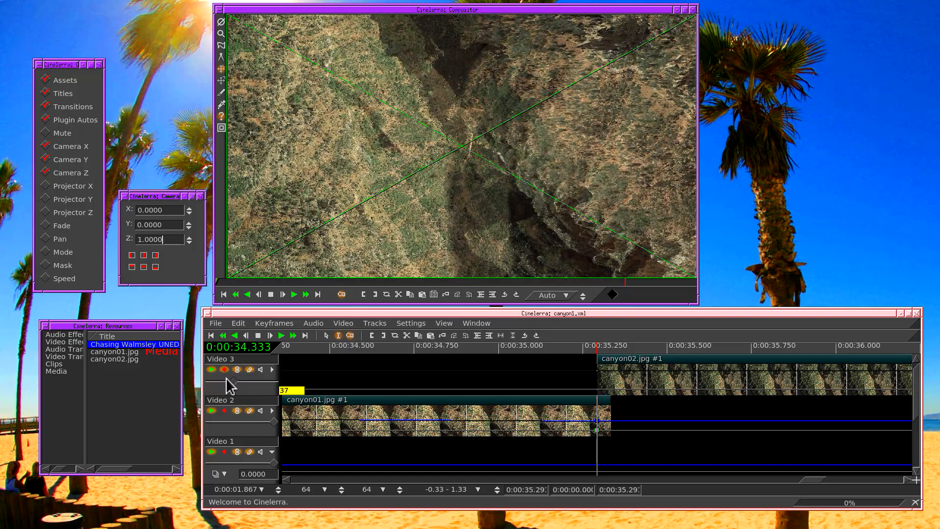
{"action": "left_click_drag", "start_coordinate": [224, 380], "coordinate": [237, 385]}
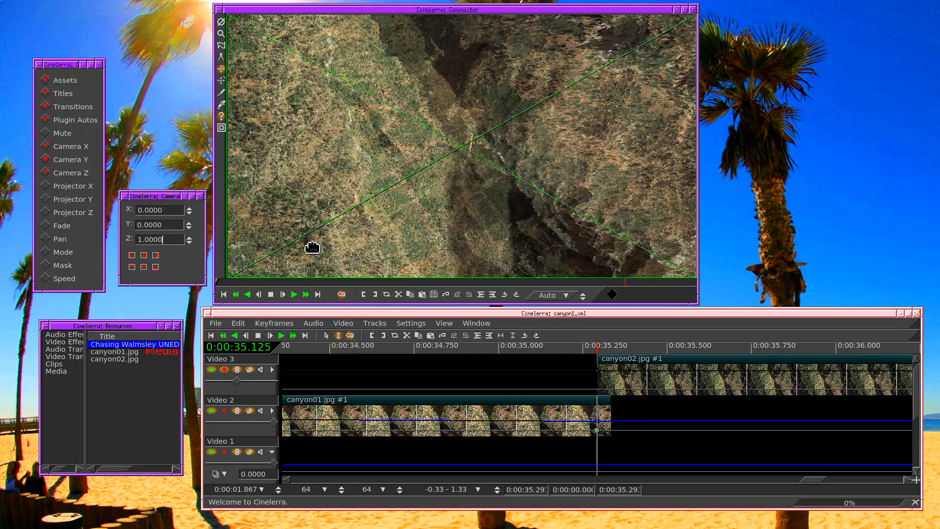
{"action": "left_click_drag", "start_coordinate": [462, 145], "coordinate": [501, 170]}
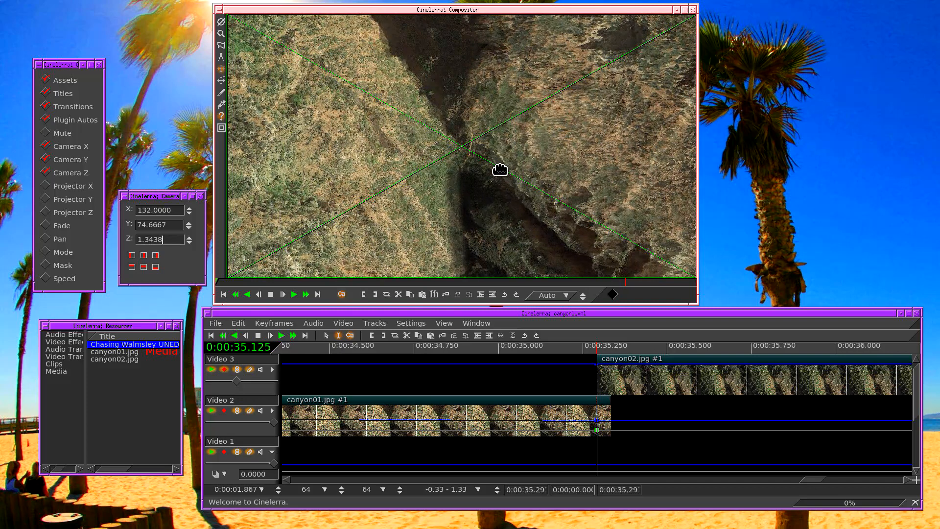
Refine the canyon02.jpg alignment over canyon01.jpg by adjusting the Video 3 camera to X 142.5, Y 92.6667, Z 1.7539.
{"action": "left_click", "coordinate": [554, 296]}
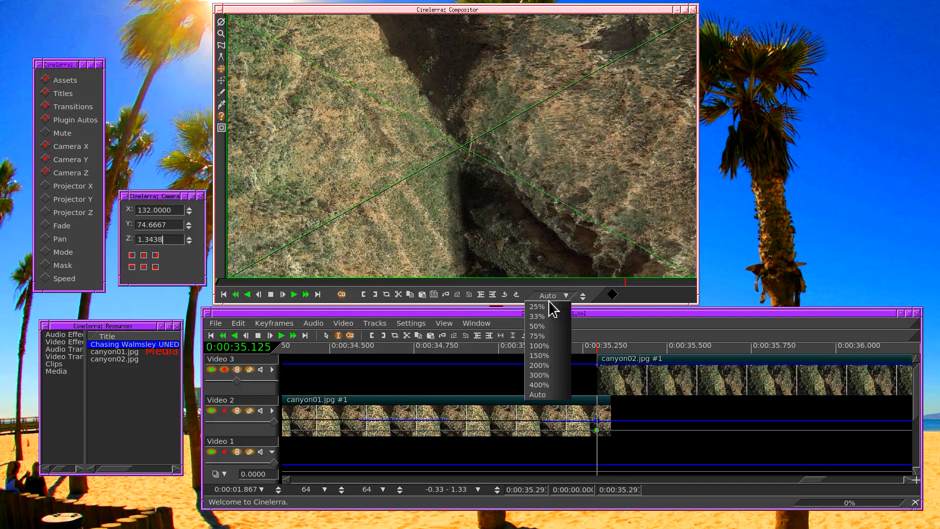
{"action": "left_click", "coordinate": [549, 347]}
{"action": "left_click_drag", "start_coordinate": [447, 145], "coordinate": [573, 249]}
{"action": "left_click", "coordinate": [550, 296]}
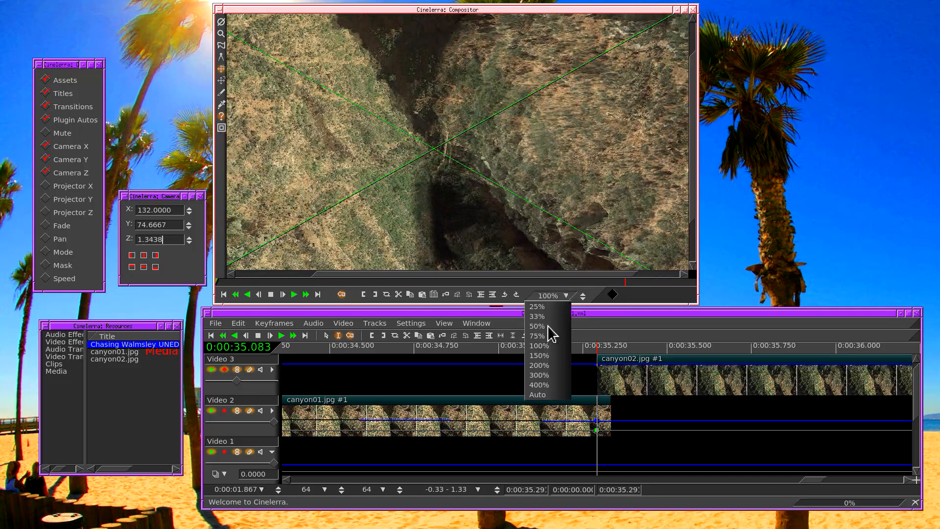
{"action": "left_click", "coordinate": [547, 366]}
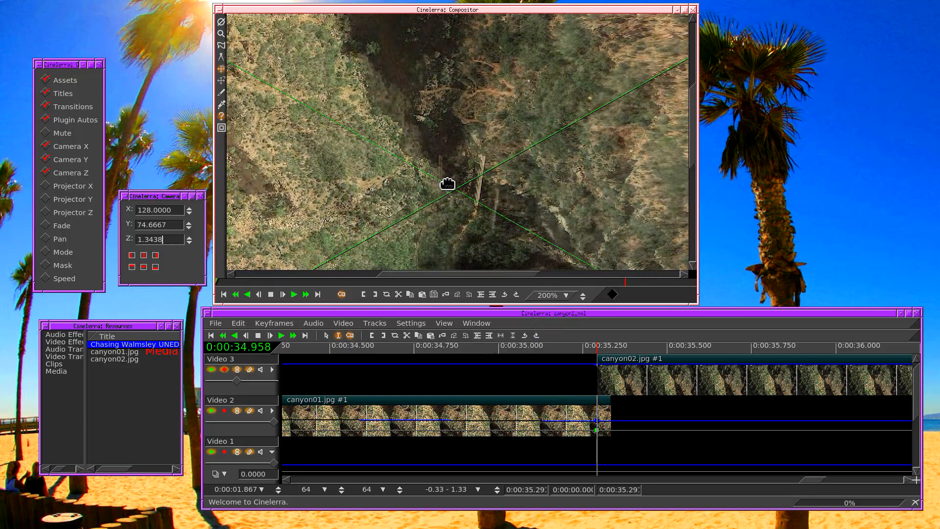
{"action": "left_click_drag", "start_coordinate": [459, 197], "coordinate": [450, 215]}
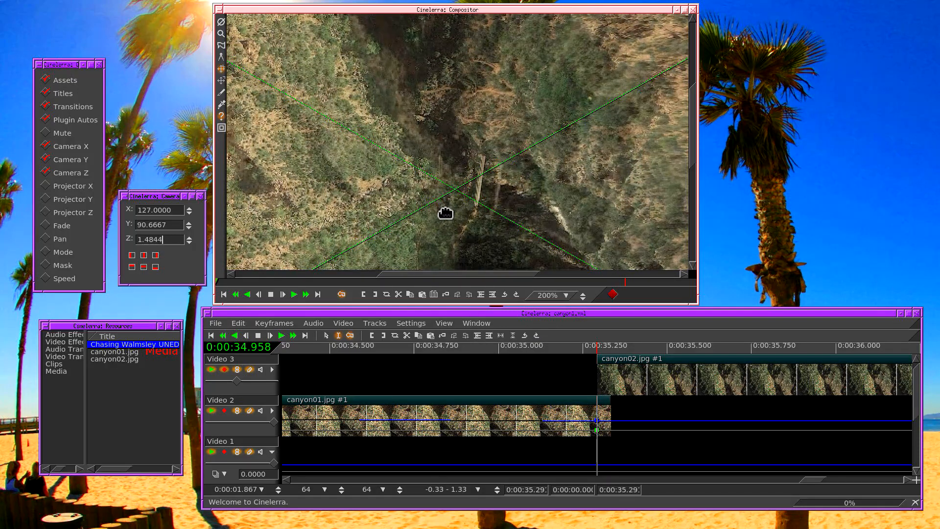
{"action": "mouse_move", "coordinate": [448, 234]}
{"action": "left_mouse_down"}
{"action": "mouse_move", "coordinate": [450, 255]}
{"action": "mouse_move", "coordinate": [448, 246]}
{"action": "left_mouse_up"}
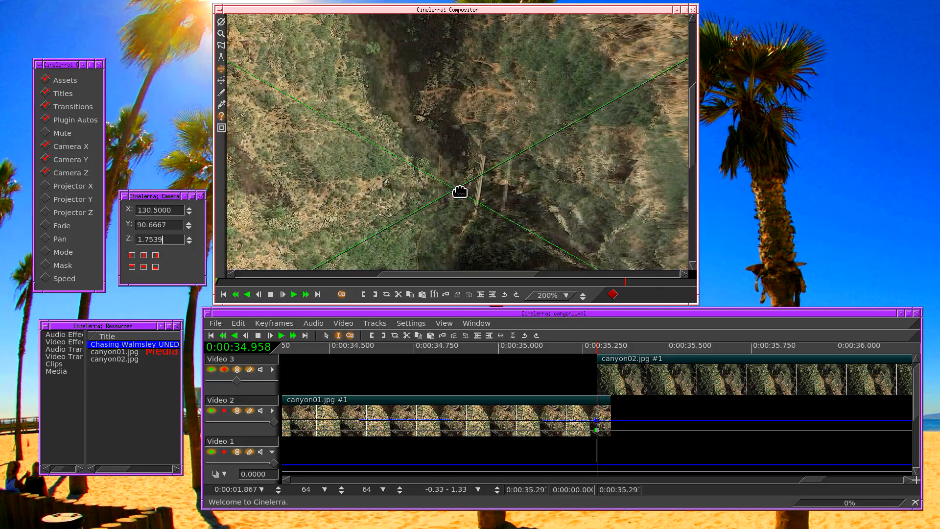
{"action": "left_click_drag", "start_coordinate": [460, 192], "coordinate": [471, 193]}
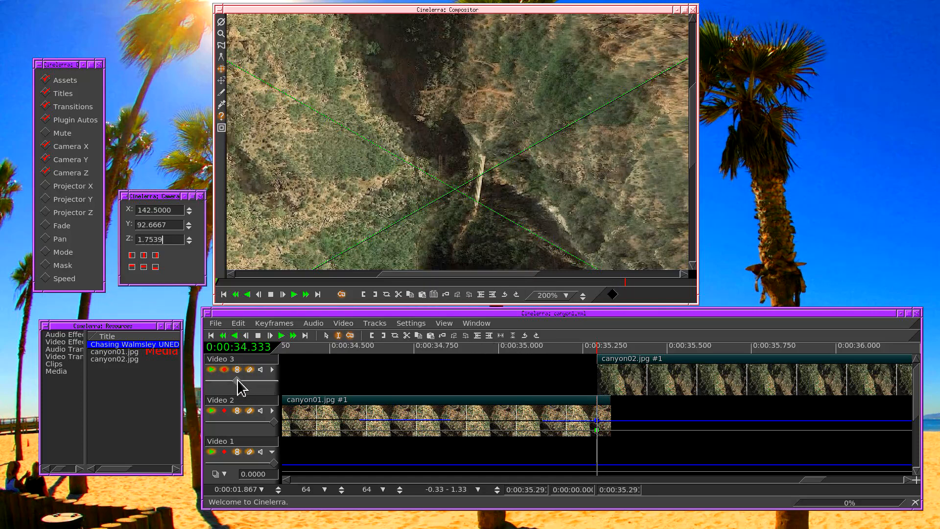
Fit the automation curves and whole project in the timeline, and restore the Video 3 fade to full.
{"action": "left_click", "coordinate": [511, 336]}
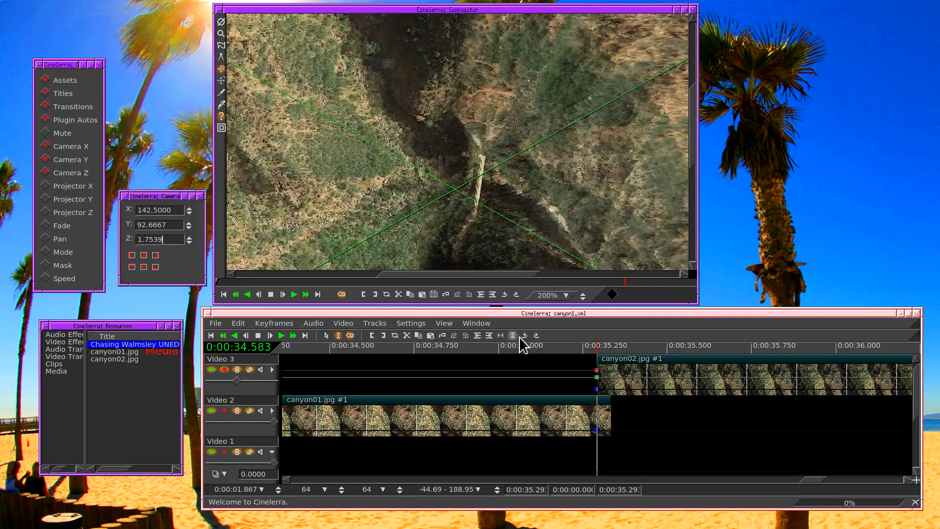
{"action": "left_click", "coordinate": [500, 336]}
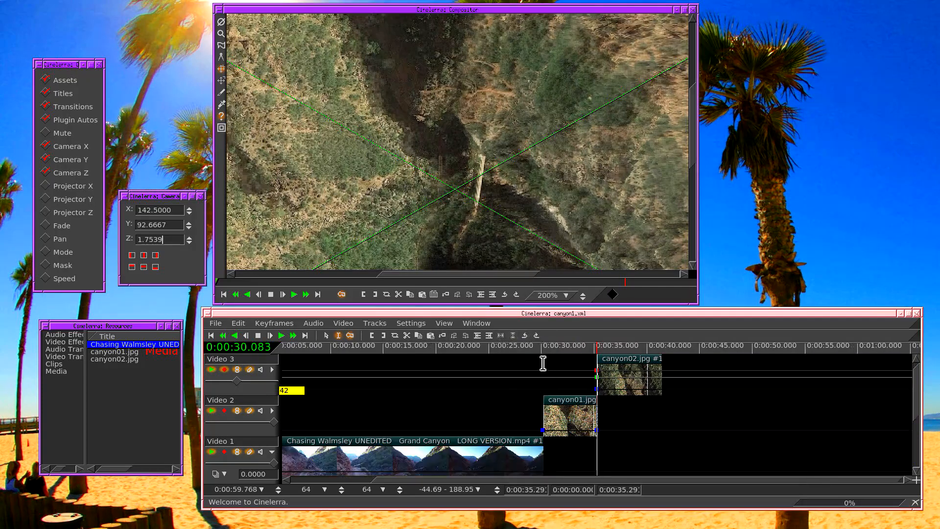
{"action": "left_click_drag", "start_coordinate": [241, 384], "coordinate": [333, 384]}
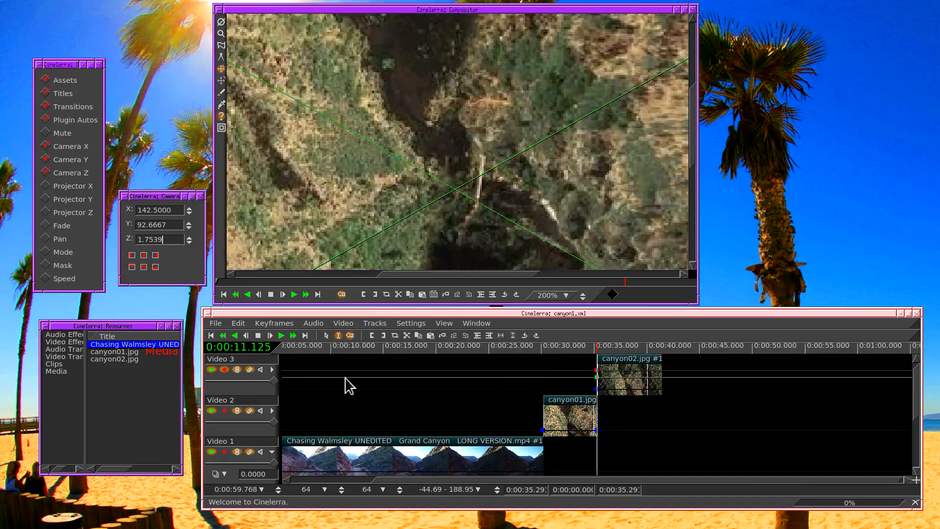
Place the insertion point on the last frame of canyon02.jpg at 0:00:41.375 and set the preview magnification to Auto.
{"action": "scroll", "coordinate": [278, 492], "scroll_direction": "down", "scroll_amount": 2}
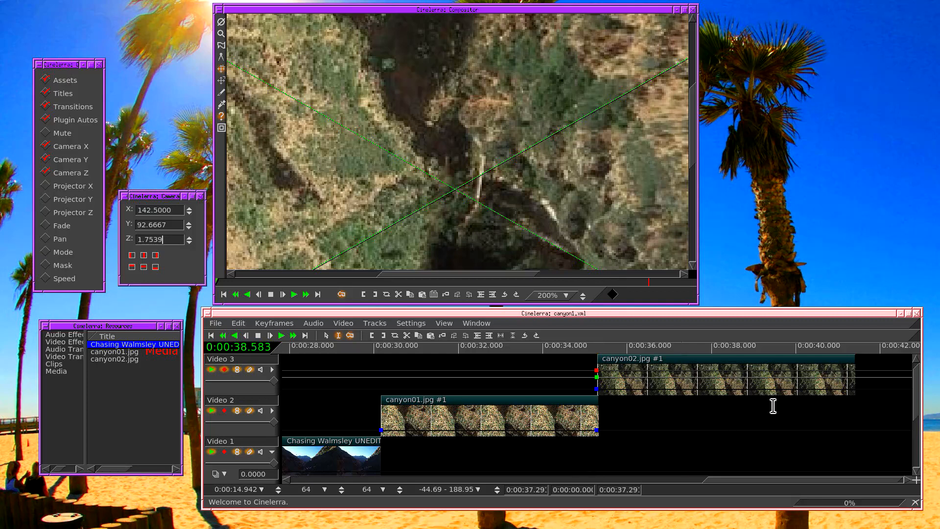
{"action": "left_click", "coordinate": [854, 362]}
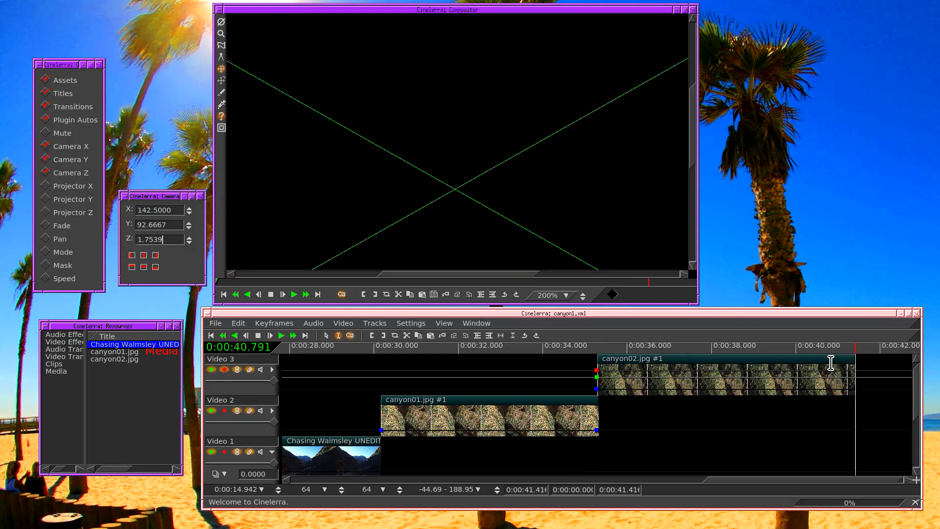
{"action": "key", "text": "KP_4"}
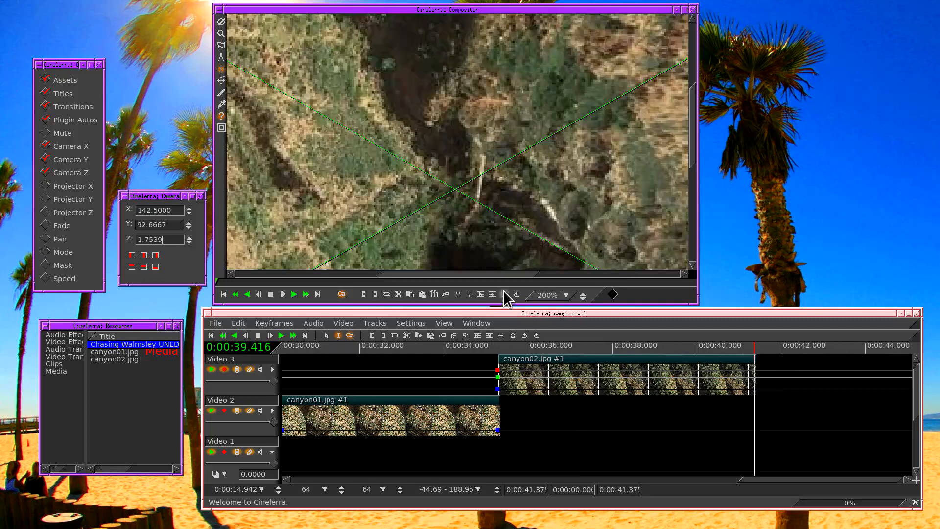
{"action": "left_click", "coordinate": [552, 295]}
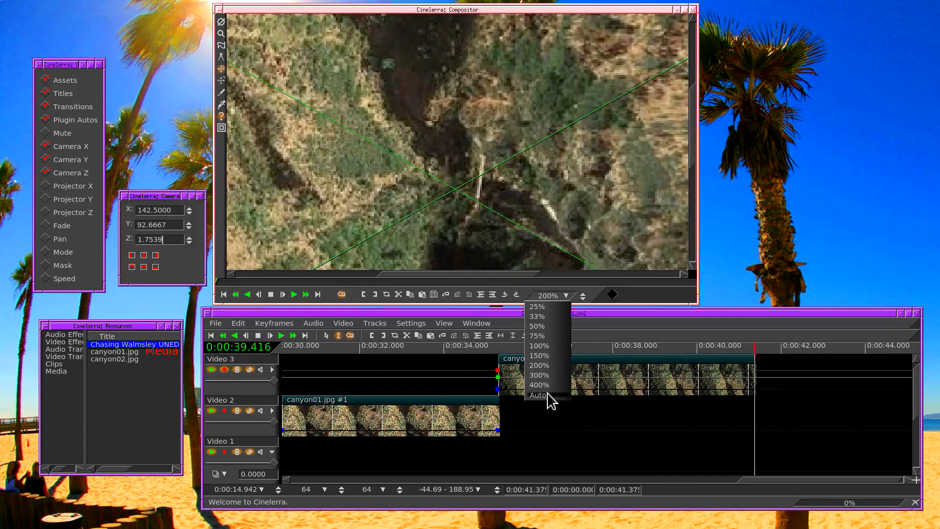
{"action": "left_click", "coordinate": [539, 396]}
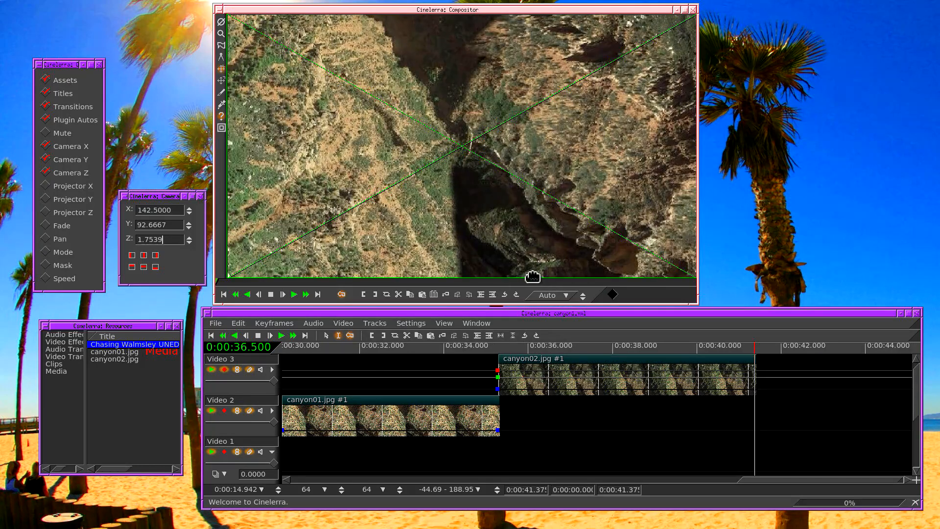
Examine the center of the last canyon02.jpg frame at 150% preview magnification and return the preview to Auto.
{"action": "left_click", "coordinate": [552, 295]}
{"action": "left_click", "coordinate": [635, 293]}
{"action": "left_click", "coordinate": [563, 296]}
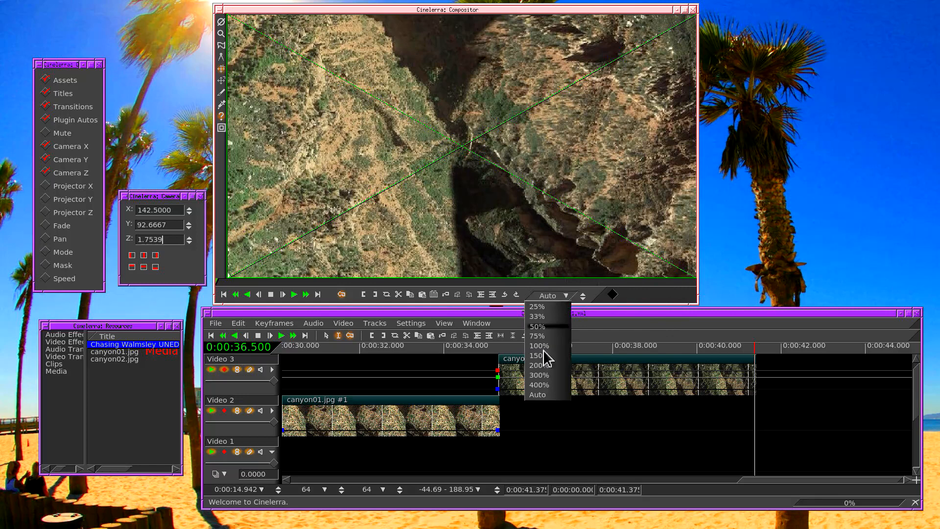
{"action": "left_click", "coordinate": [558, 345]}
{"action": "left_click_drag", "start_coordinate": [318, 111], "coordinate": [404, 130]}
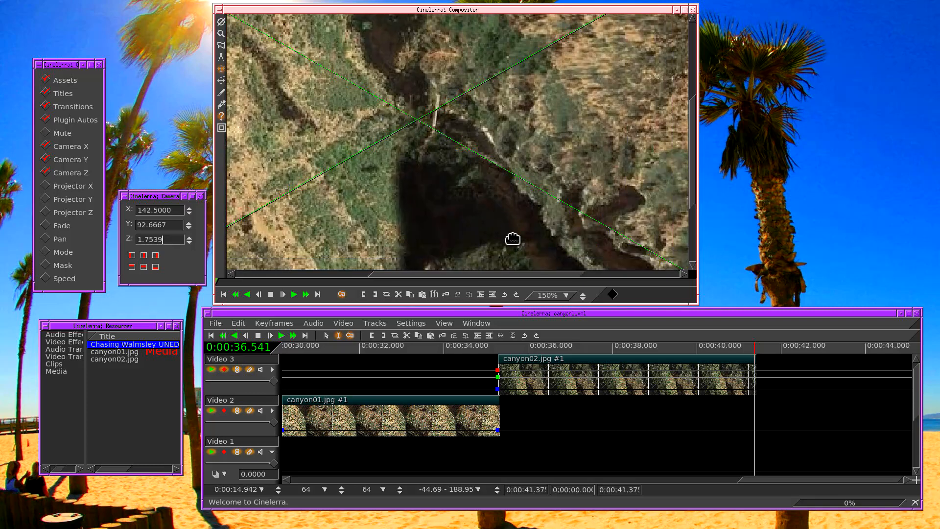
{"action": "mouse_move", "coordinate": [495, 269]}
{"action": "left_mouse_down"}
{"action": "mouse_move", "coordinate": [455, 271]}
{"action": "mouse_move", "coordinate": [482, 271]}
{"action": "left_mouse_up"}
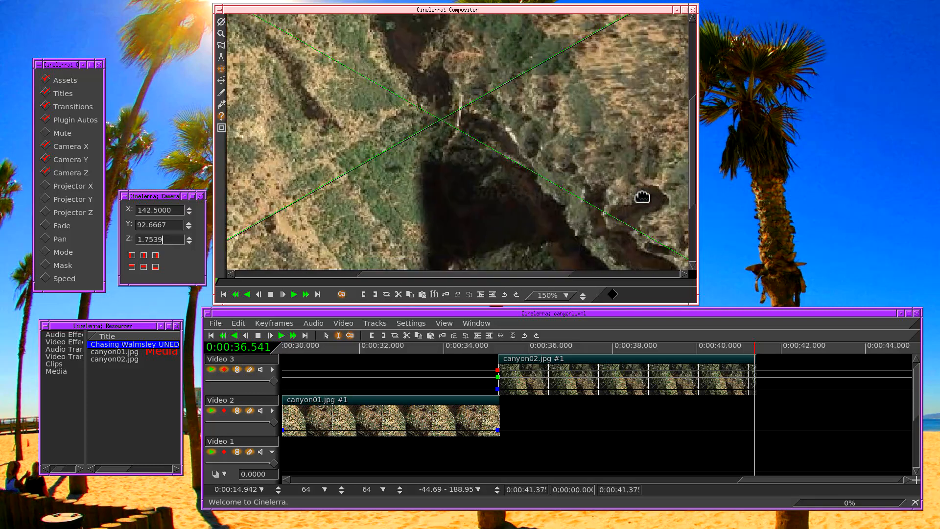
{"action": "left_click_drag", "start_coordinate": [694, 169], "coordinate": [689, 186]}
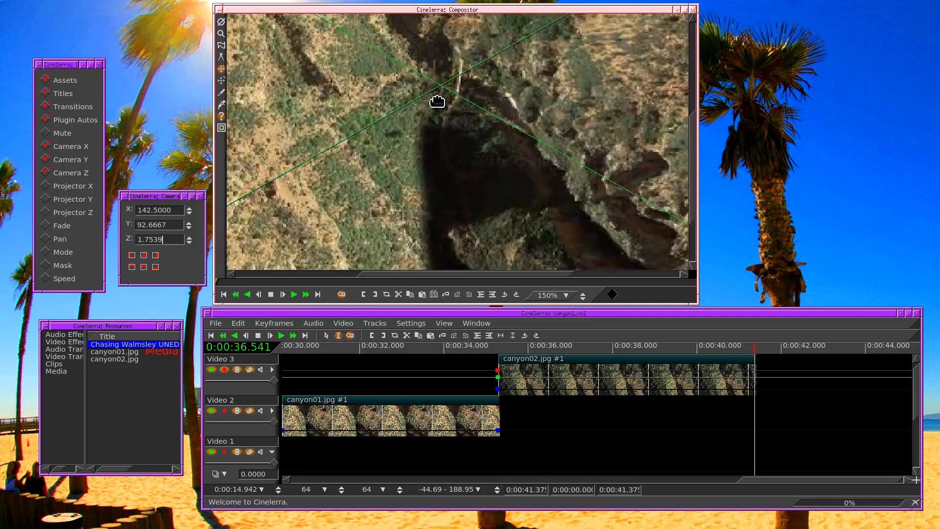
{"action": "left_click_drag", "start_coordinate": [493, 196], "coordinate": [448, 154]}
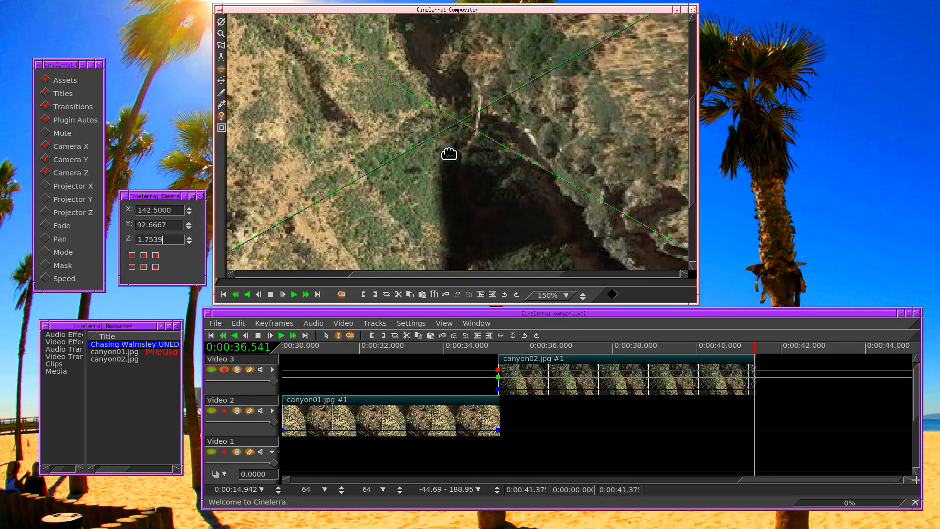
{"action": "left_click", "coordinate": [565, 295]}
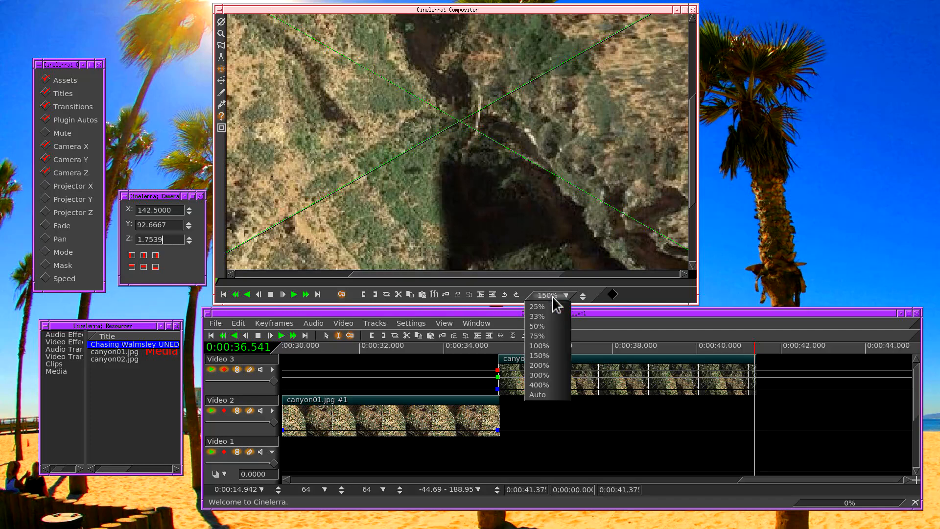
{"action": "left_click", "coordinate": [566, 295]}
{"action": "right_click", "coordinate": [482, 179]}
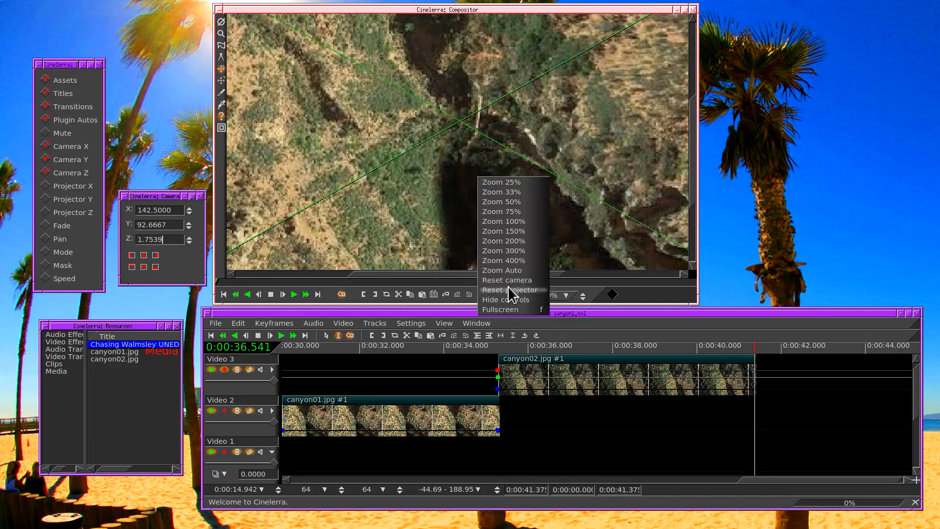
{"action": "left_click", "coordinate": [516, 271]}
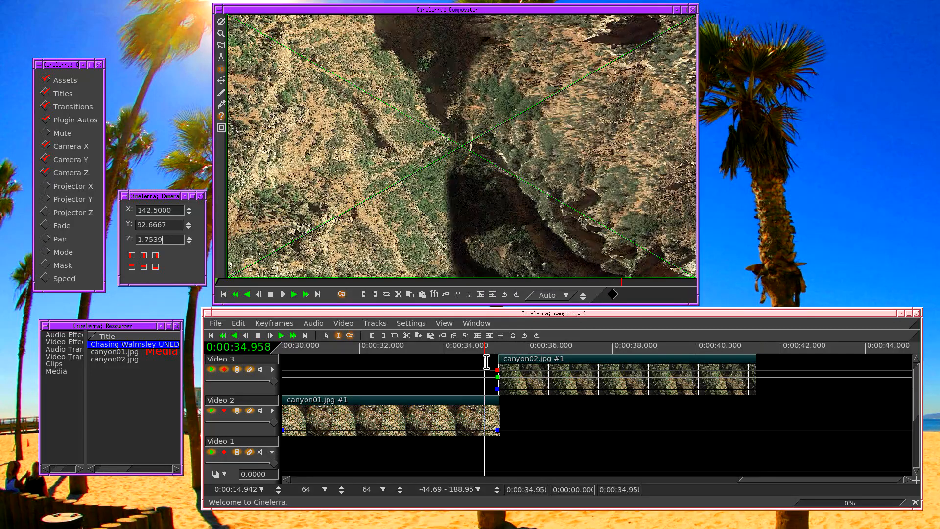
Move the insertion point back to about 0:00:33.29 within canyon01.jpg and save the project.
{"action": "left_click", "coordinate": [456, 361]}
{"action": "left_click", "coordinate": [414, 360]}
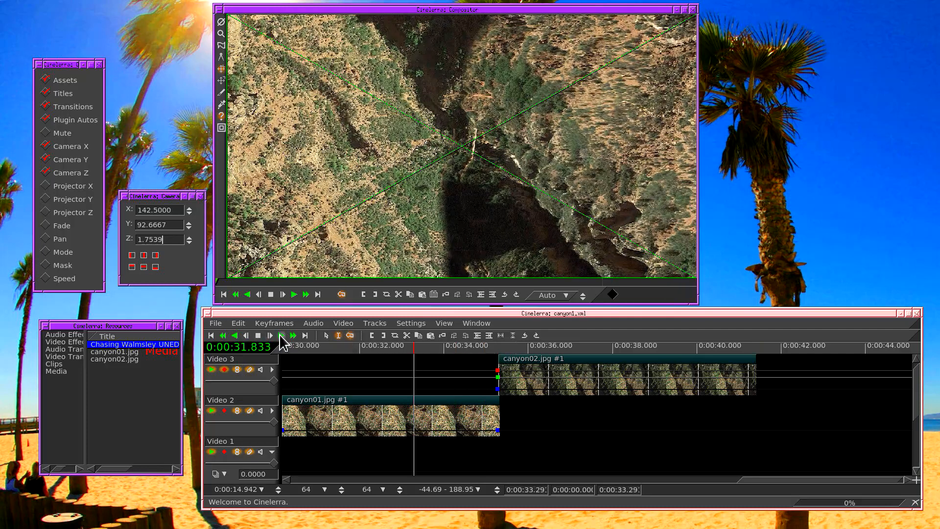
{"action": "key", "text": "s"}
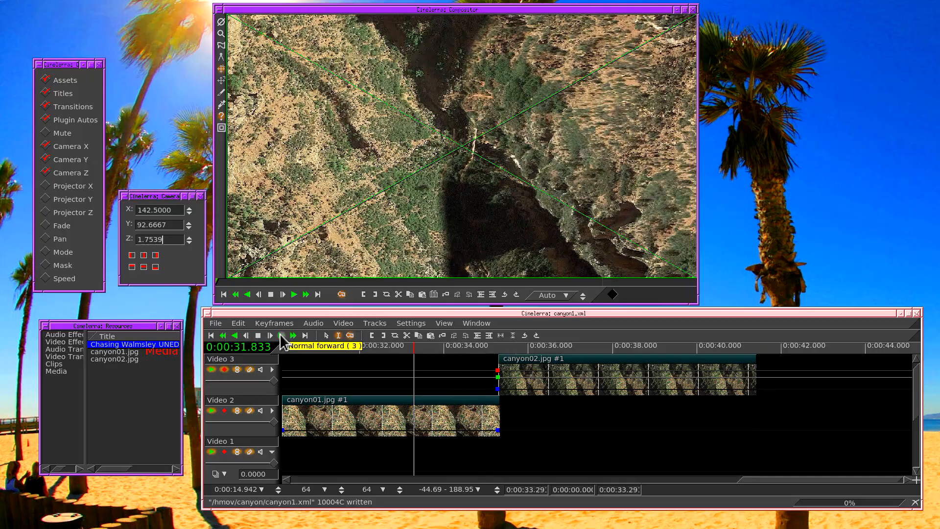
On the last frame of canyon02.jpg, zoom the camera out to Z 0.5143 and move it to X 6.4999, Y 90.0000.
{"action": "left_click", "coordinate": [282, 336]}
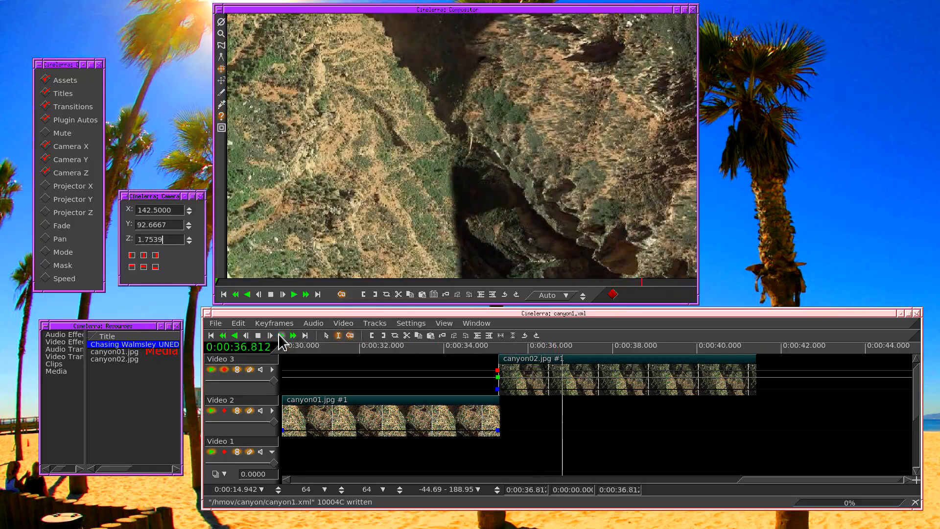
{"action": "left_click", "coordinate": [752, 358]}
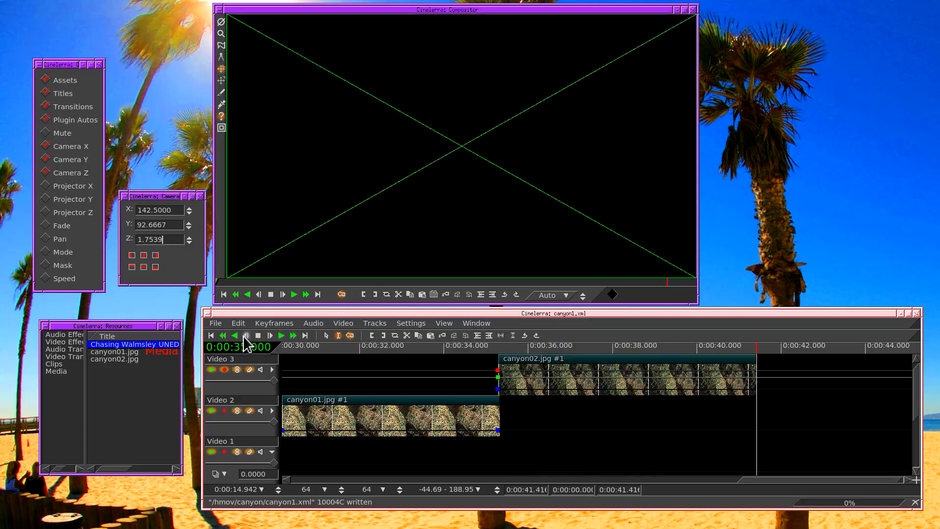
{"action": "left_click", "coordinate": [246, 336]}
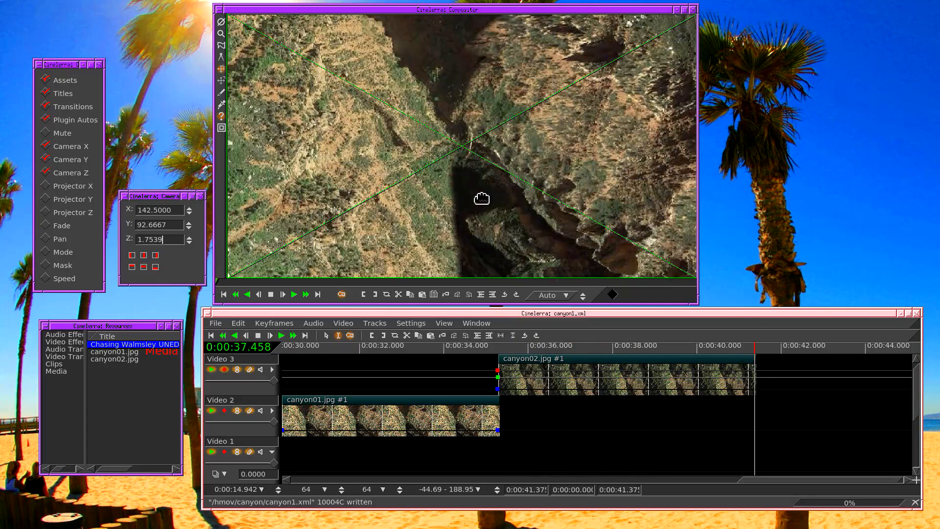
{"action": "left_click_drag", "start_coordinate": [482, 199], "coordinate": [412, 159]}
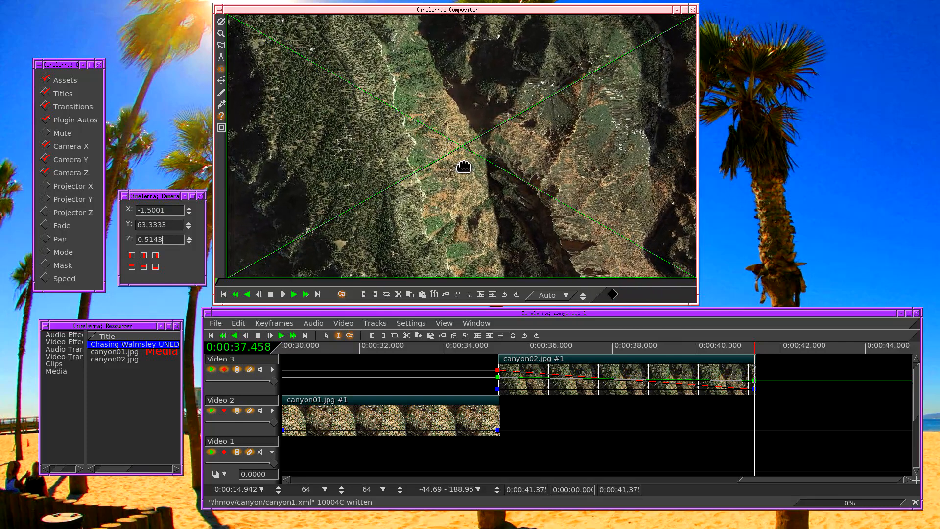
{"action": "left_click_drag", "start_coordinate": [463, 173], "coordinate": [461, 104]}
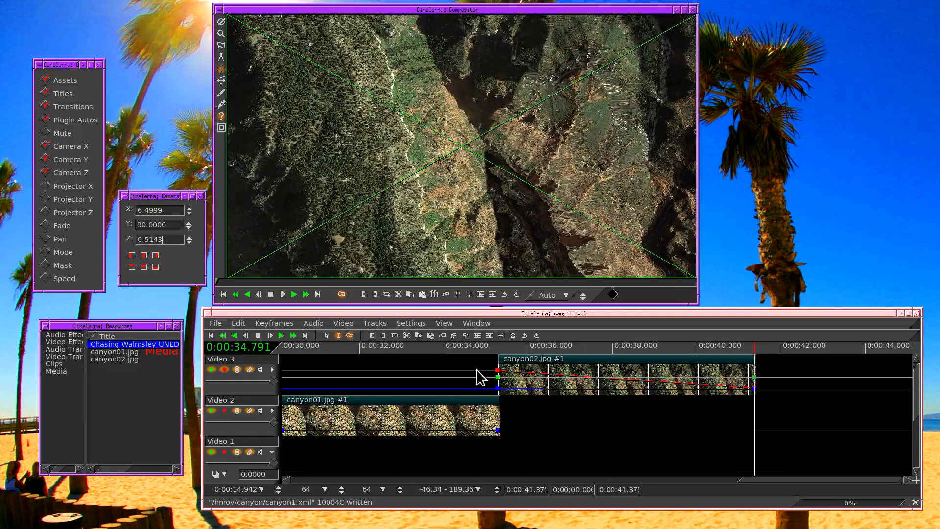
Play back the camera zoom-out across the cut from canyon01.jpg to canyon02.jpg.
{"action": "left_click", "coordinate": [453, 364]}
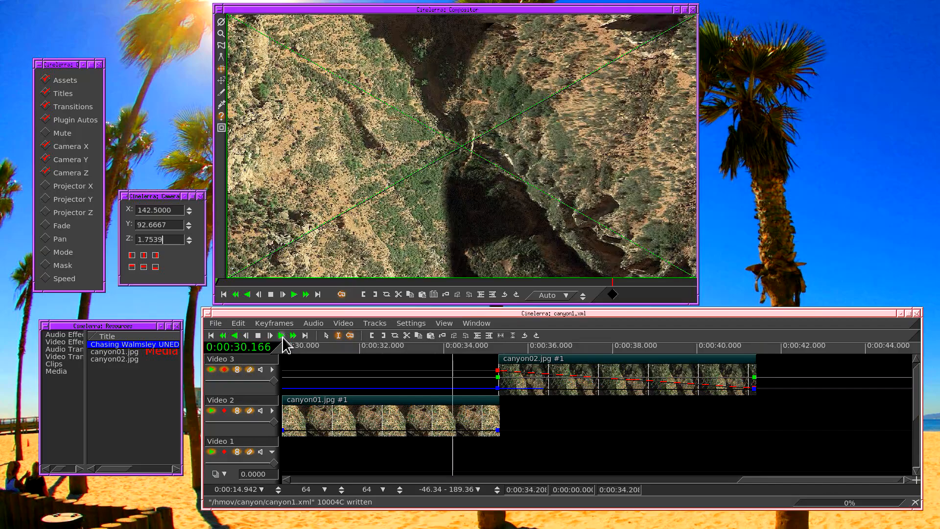
{"action": "left_click", "coordinate": [282, 336]}
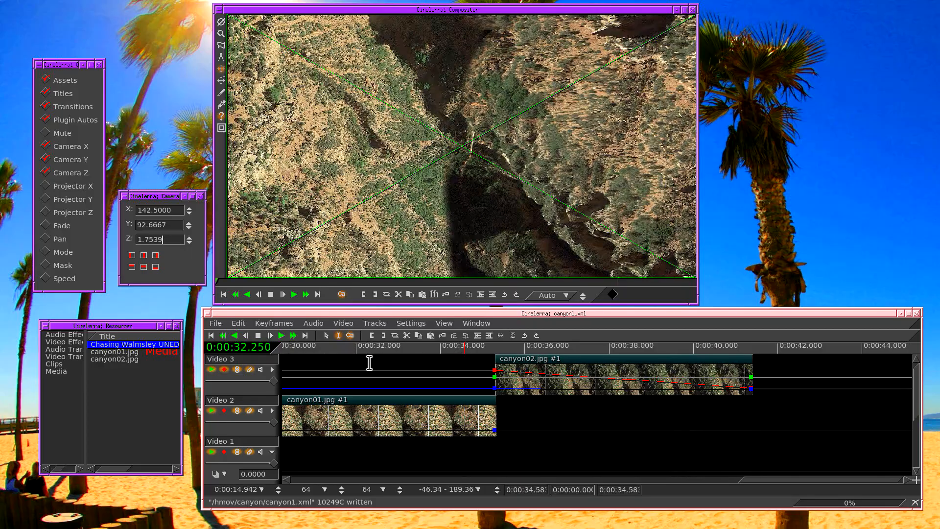
{"action": "left_click", "coordinate": [368, 363]}
{"action": "key", "text": "space"}
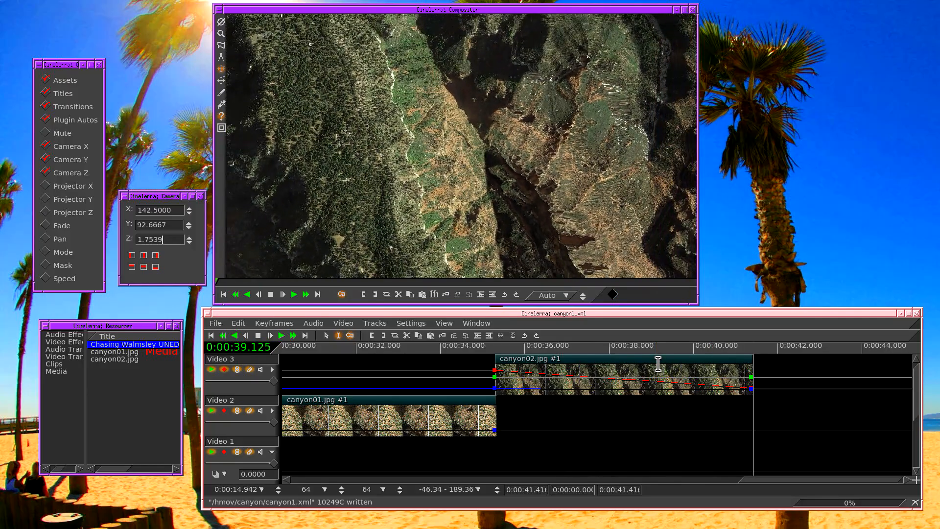
Paste about 4.4 seconds of silence into the middle of canyon02.jpg, starting at 0:00:38.666.
{"action": "key", "text": "Up"}
{"action": "key", "text": "Up"}
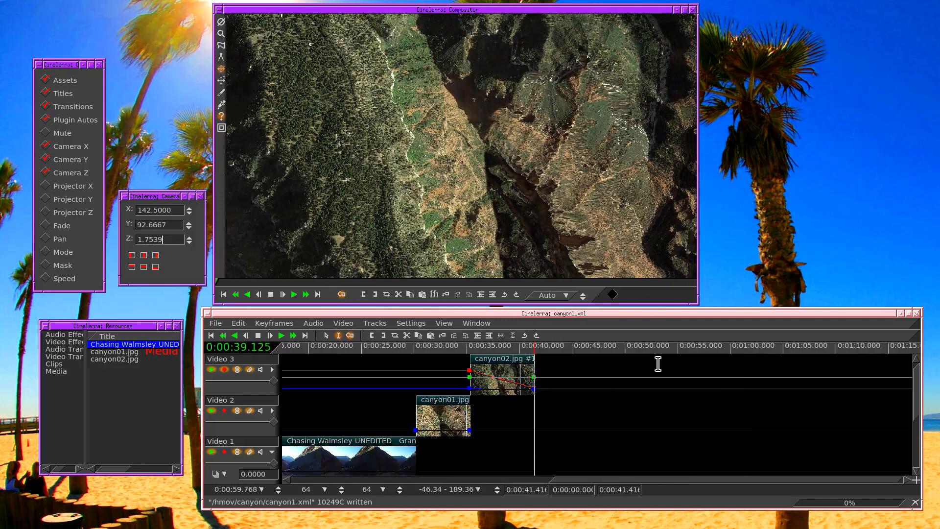
{"action": "key", "text": "Right"}
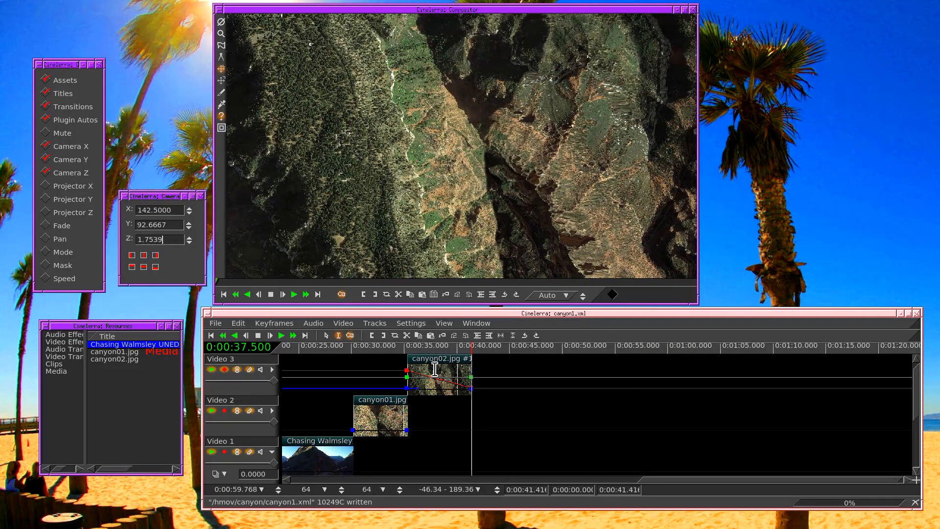
{"action": "double_click", "coordinate": [439, 372]}
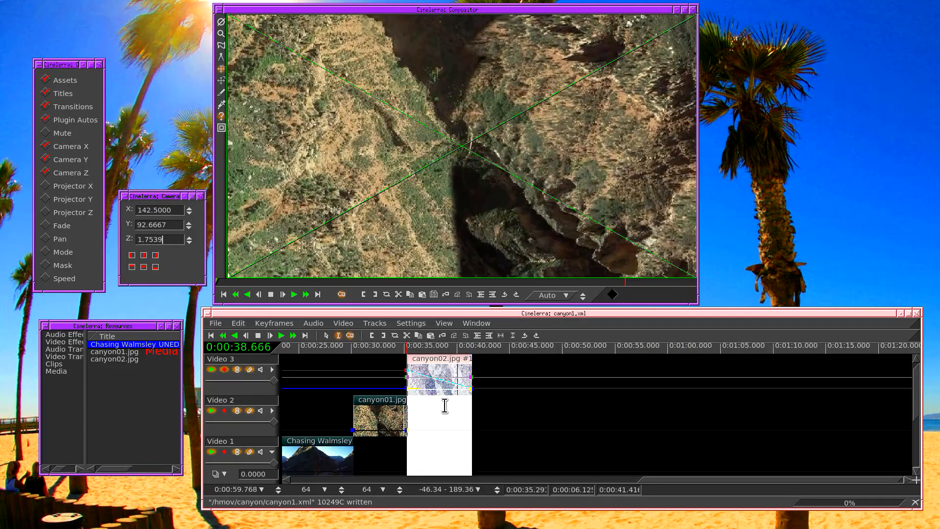
{"action": "left_click_drag", "start_coordinate": [444, 406], "coordinate": [492, 415]}
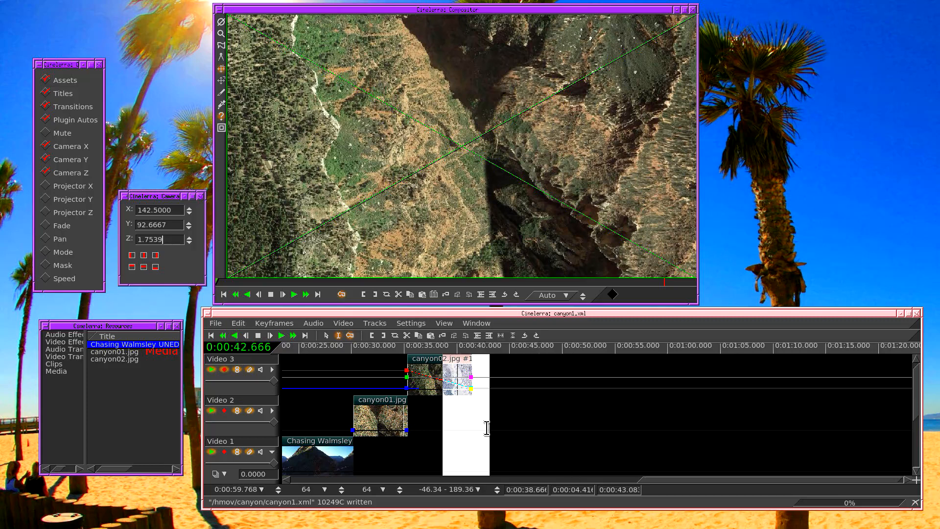
{"action": "key", "text": "shift+space"}
{"action": "left_click", "coordinate": [474, 401]}
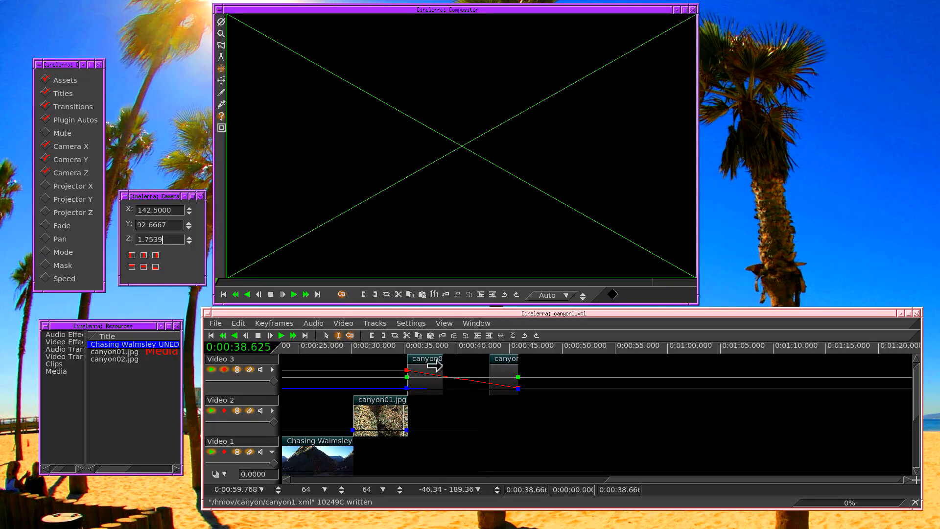
Extend the first part of canyon02.jpg on Video 3 across the gap until it meets the second part.
{"action": "left_click_drag", "start_coordinate": [434, 365], "coordinate": [509, 368]}
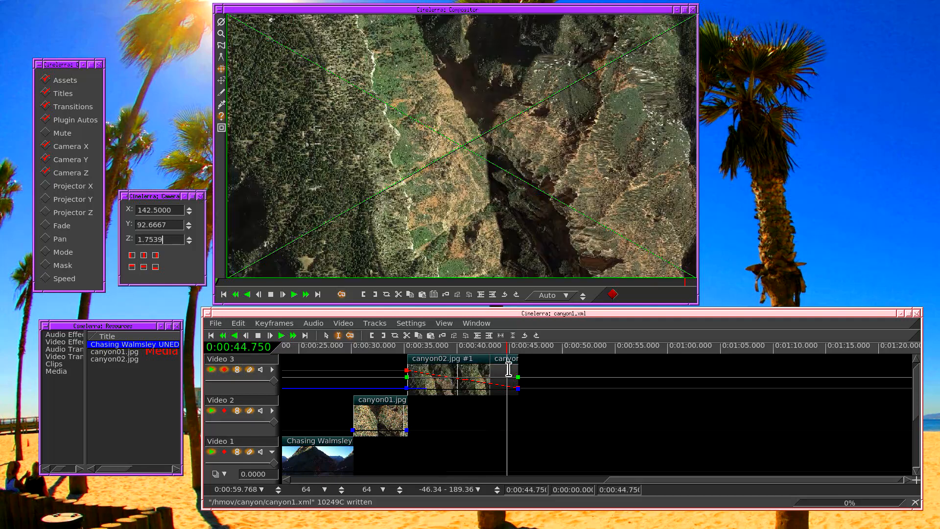
{"action": "left_click", "coordinate": [468, 365]}
{"action": "left_click", "coordinate": [484, 365]}
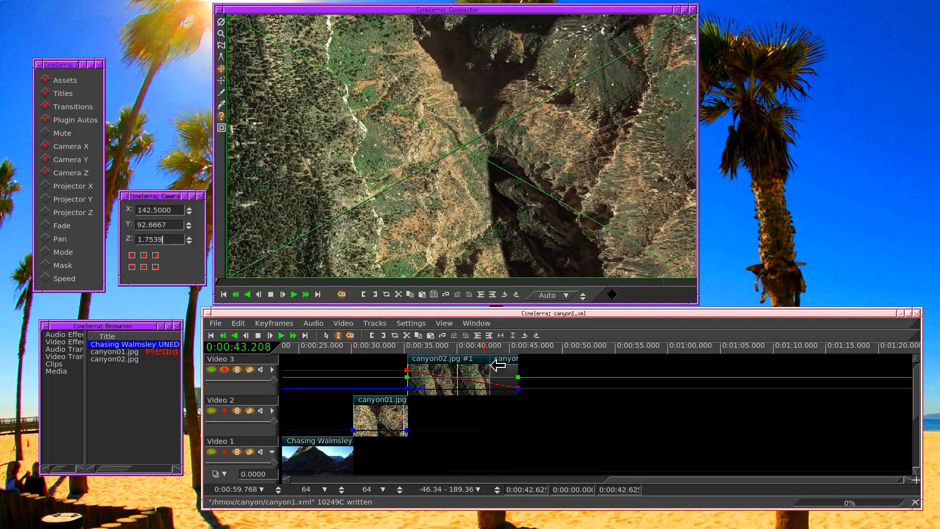
Play the lengthened zoom-out from 0:00:32.54 in canyon01.jpg through canyon02.jpg to check its pace.
{"action": "key", "text": "Down"}
{"action": "key", "text": "Down"}
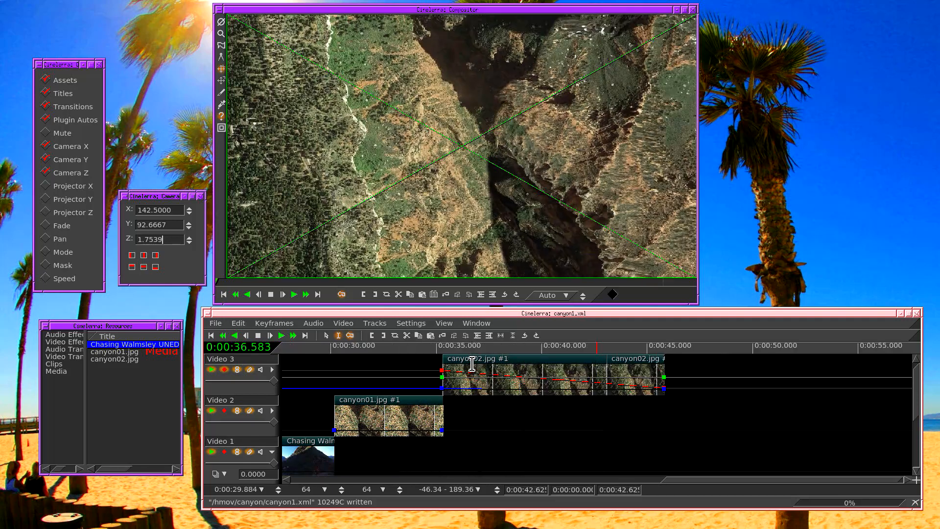
{"action": "key", "text": "Left"}
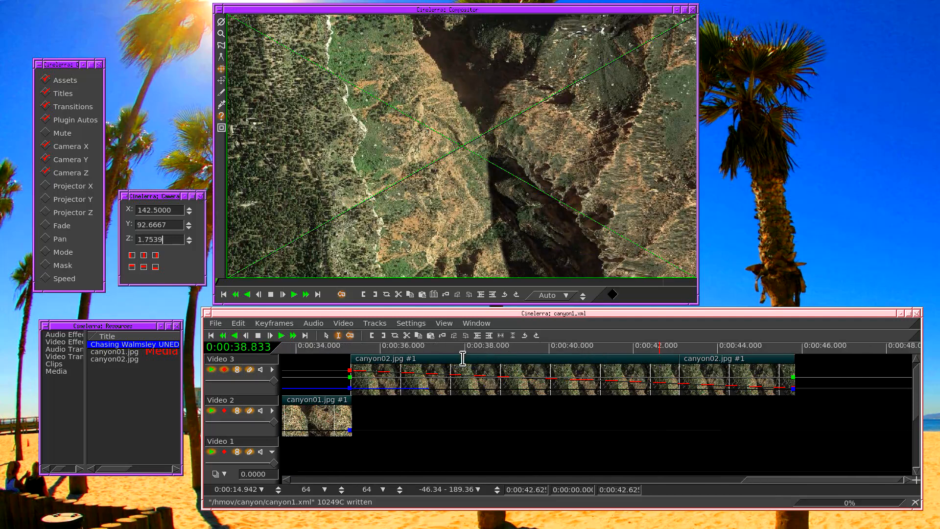
{"action": "left_click", "coordinate": [353, 357]}
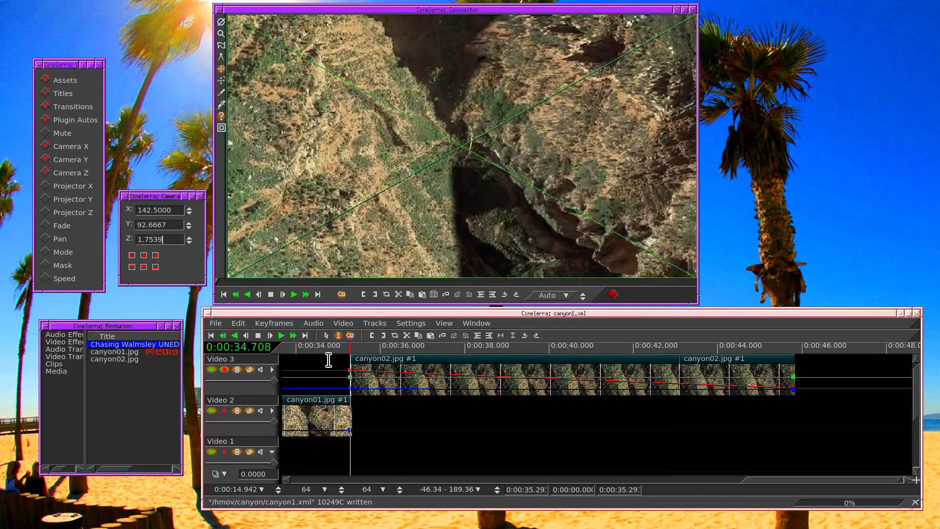
{"action": "left_click", "coordinate": [326, 358]}
{"action": "key", "text": "Up"}
{"action": "left_click", "coordinate": [552, 367]}
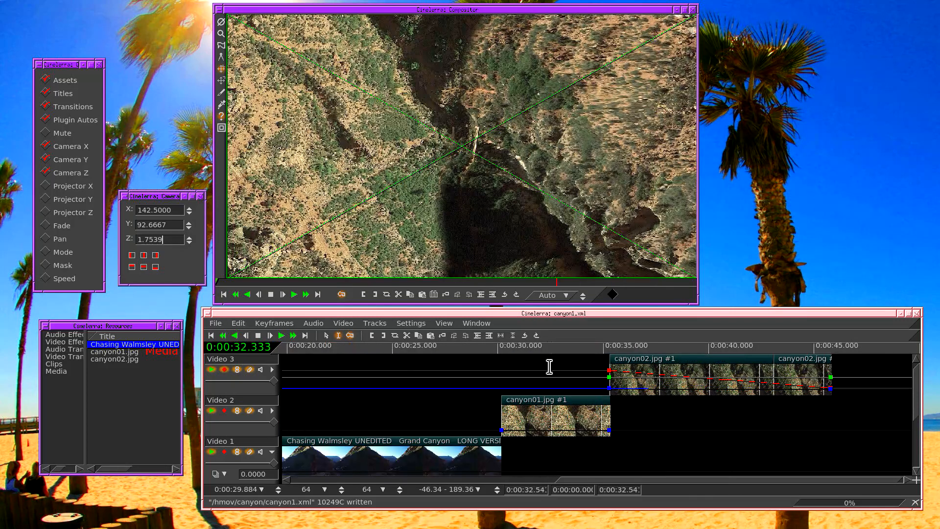
{"action": "key", "text": "space"}
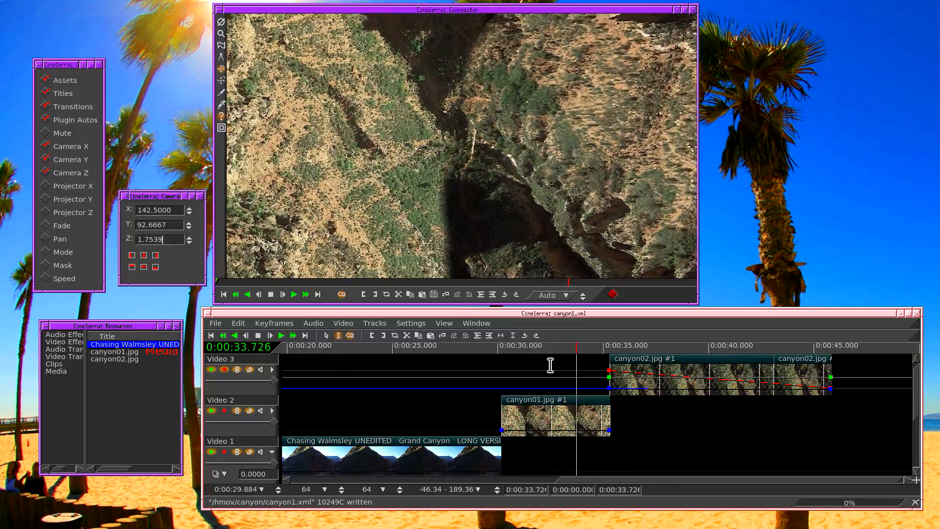
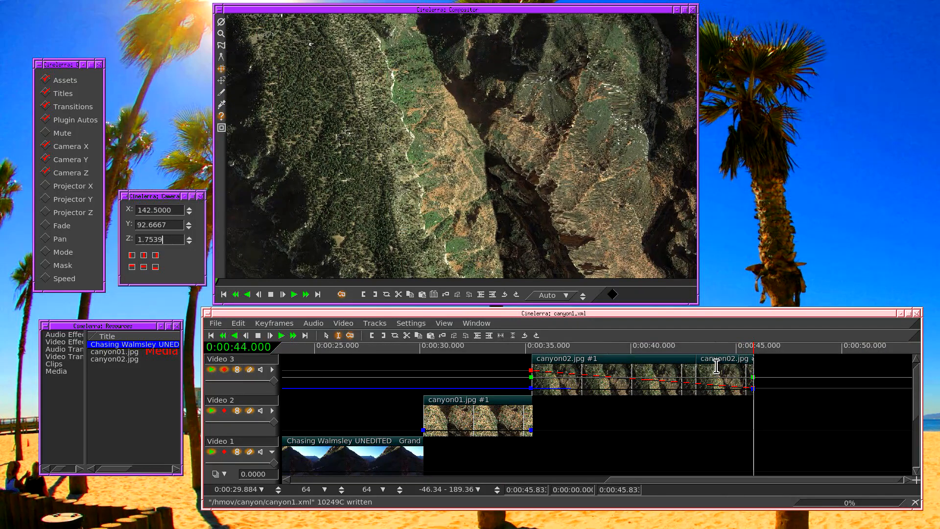
Lower the Video 4 fade and reposition the camera to align canyon03.jpg with the last frame of canyon02.jpg.
{"action": "scroll", "coordinate": [716, 366], "scroll_direction": "right", "scroll_amount": 3}
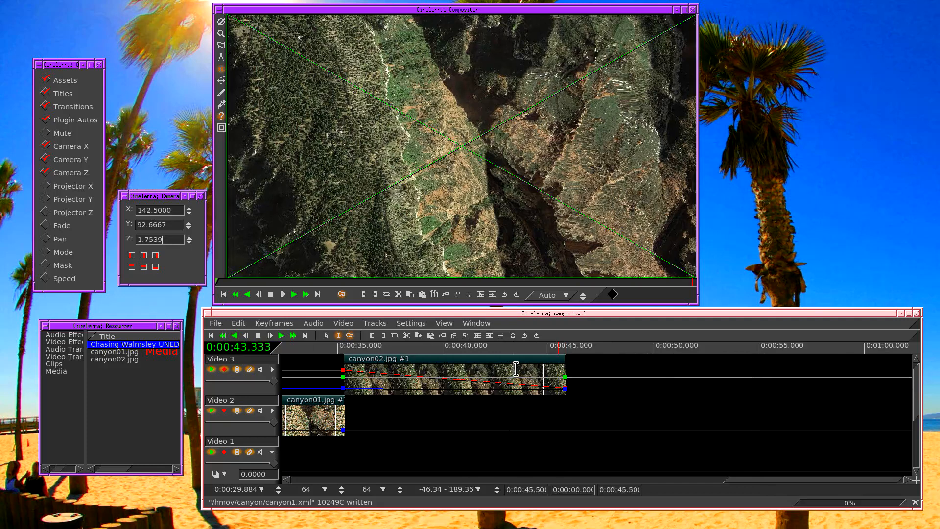
{"action": "right_click", "coordinate": [512, 368]}
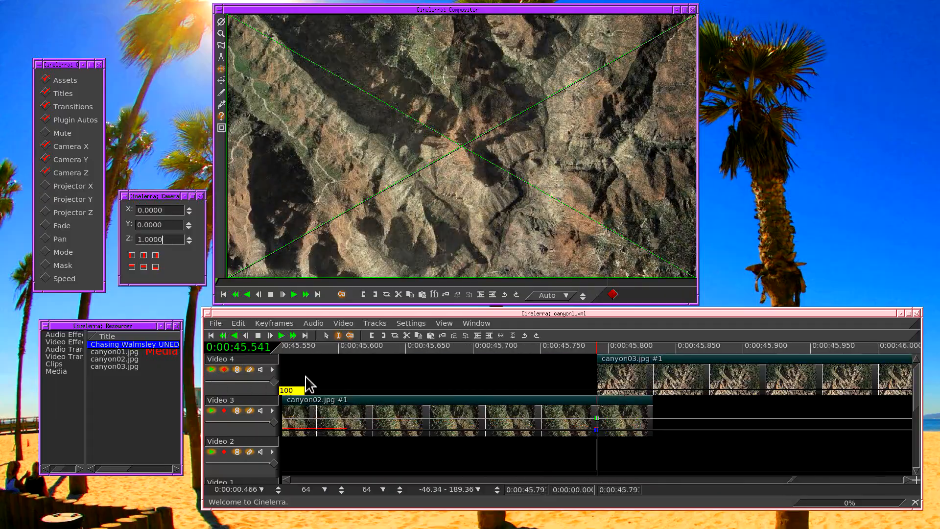
{"action": "left_click_drag", "start_coordinate": [444, 26], "coordinate": [450, 124]}
{"action": "left_click_drag", "start_coordinate": [274, 381], "coordinate": [244, 381]}
{"action": "left_click_drag", "start_coordinate": [455, 158], "coordinate": [447, 152]}
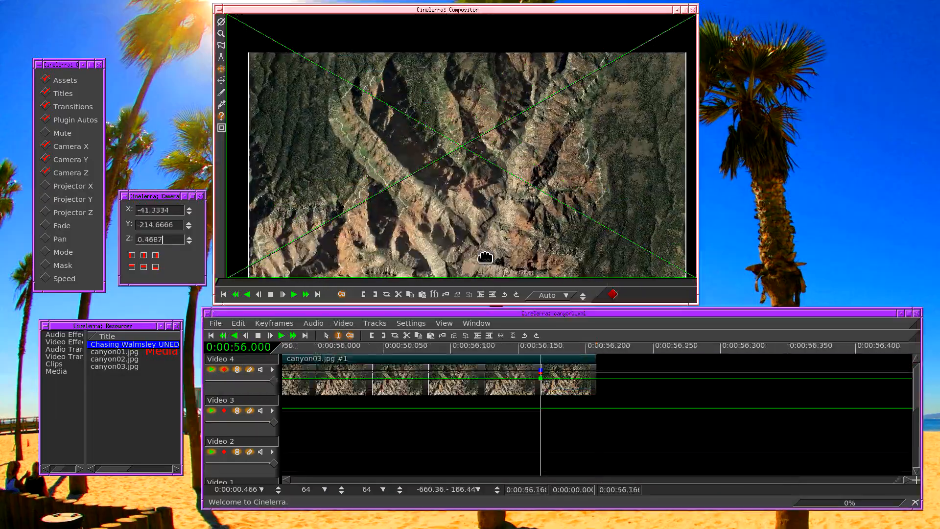
Reposition the zoomed-out camera on the last frame of canyon03.jpg and align canyon04.jpg with it, lowering the Video 5 fade.
{"action": "left_click_drag", "start_coordinate": [489, 256], "coordinate": [471, 141]}
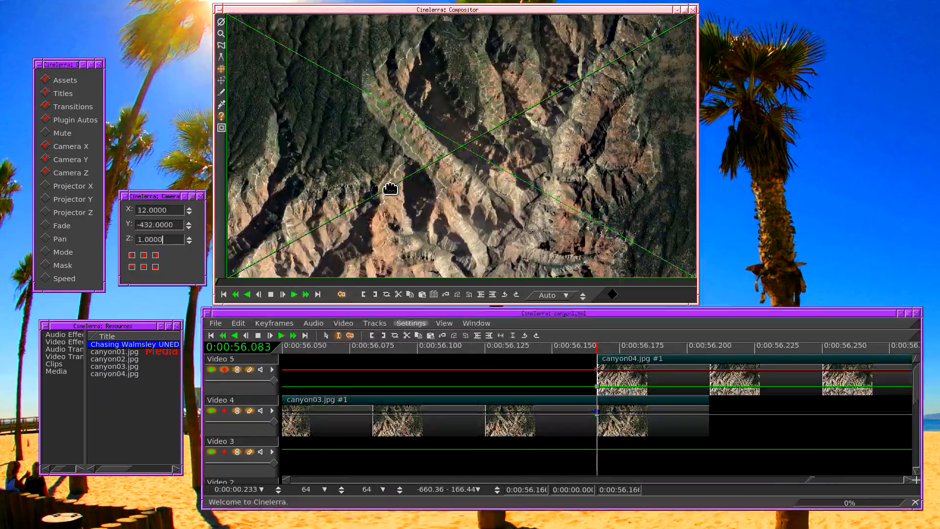
{"action": "left_click_drag", "start_coordinate": [273, 381], "coordinate": [260, 392]}
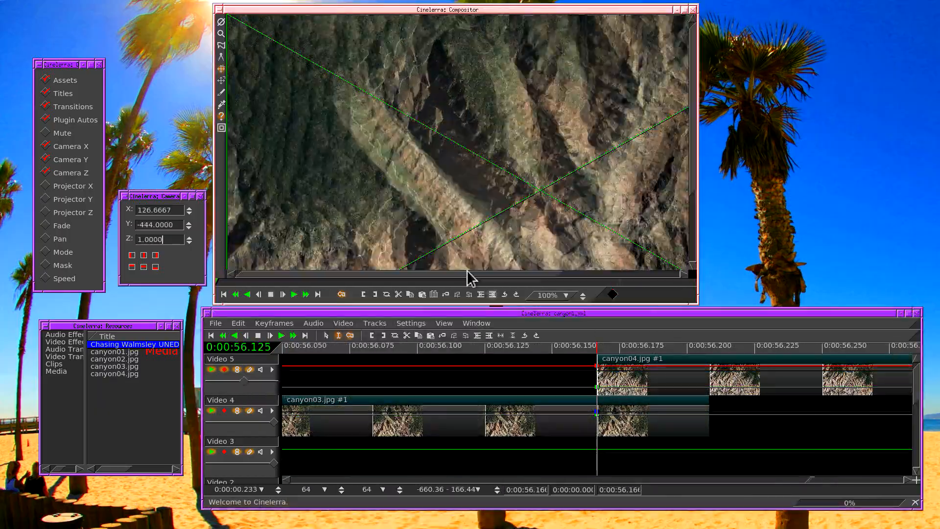
{"action": "left_click_drag", "start_coordinate": [491, 225], "coordinate": [518, 227]}
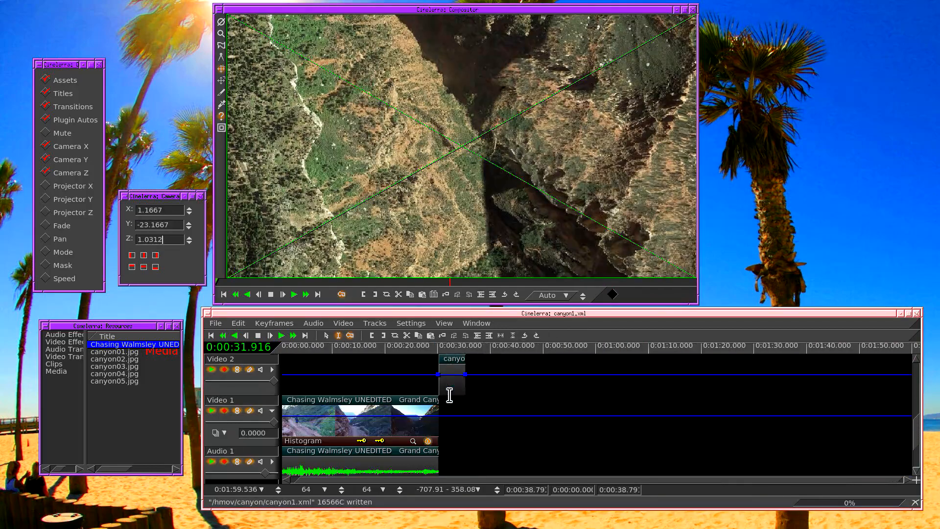
Delete the Audio 1 and Audio 2 tracks from the timeline.
{"action": "scroll", "coordinate": [449, 395], "scroll_direction": "down", "scroll_amount": 3}
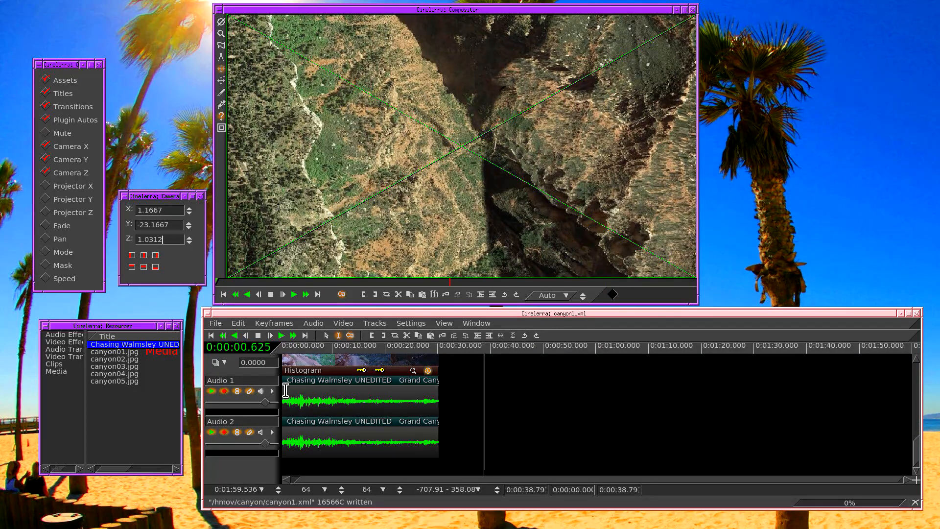
{"action": "scroll", "coordinate": [326, 403], "scroll_direction": "up", "scroll_amount": 1}
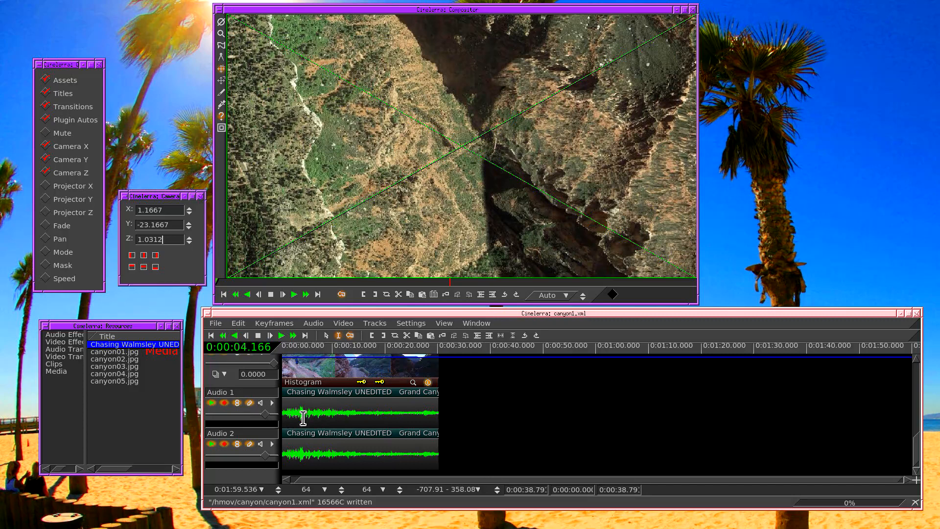
{"action": "key", "text": "ctrl+d"}
{"action": "key", "text": "ctrl+d"}
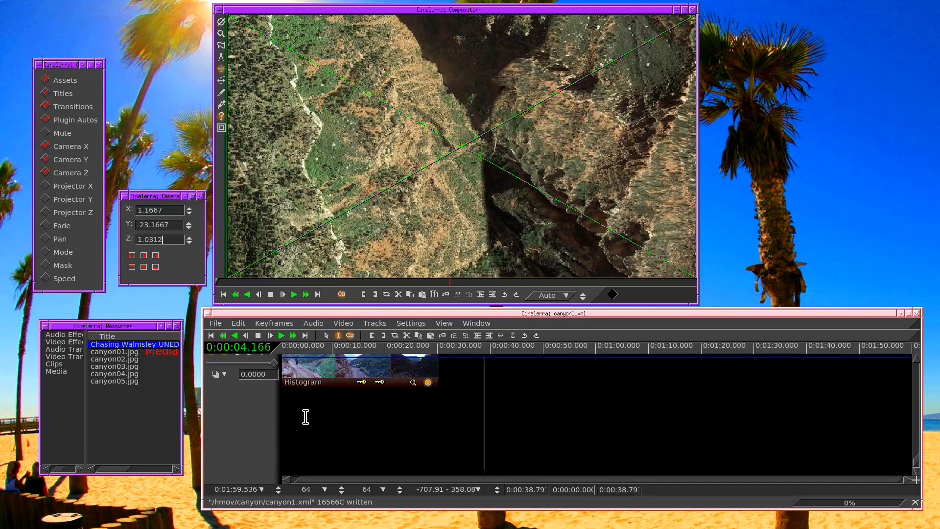
Return the insertion point to the start of the project and review the stacked video tracks down to Video 1.
{"action": "left_click", "coordinate": [211, 336]}
{"action": "scroll", "coordinate": [340, 424], "scroll_direction": "up", "scroll_amount": 6}
{"action": "scroll", "coordinate": [338, 419], "scroll_direction": "up", "scroll_amount": 3}
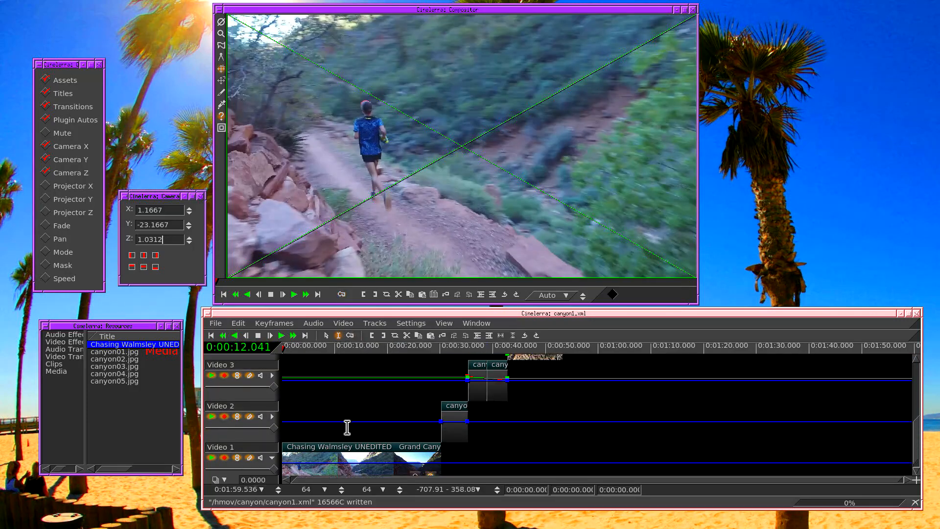
{"action": "scroll", "coordinate": [347, 427], "scroll_direction": "up", "scroll_amount": 3}
{"action": "scroll", "coordinate": [347, 427], "scroll_direction": "down", "scroll_amount": 2}
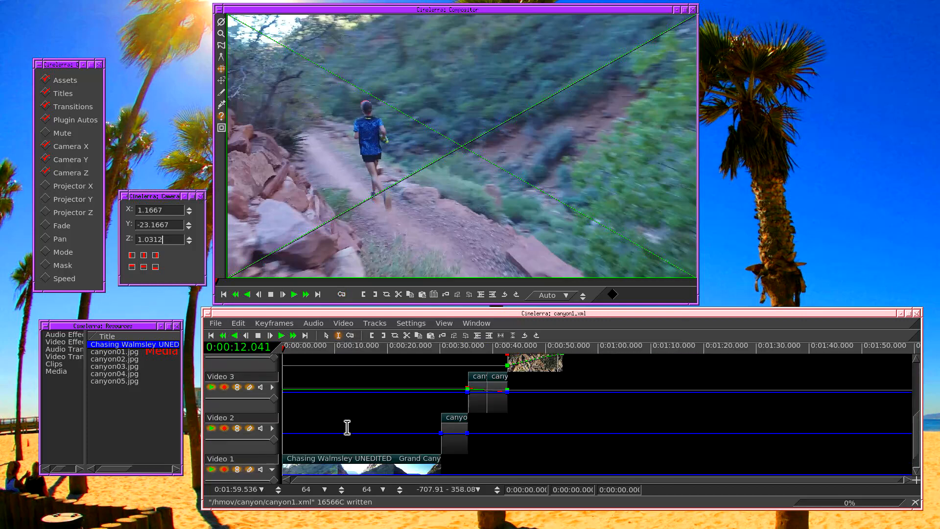
{"action": "scroll", "coordinate": [347, 427], "scroll_direction": "down", "scroll_amount": 5}
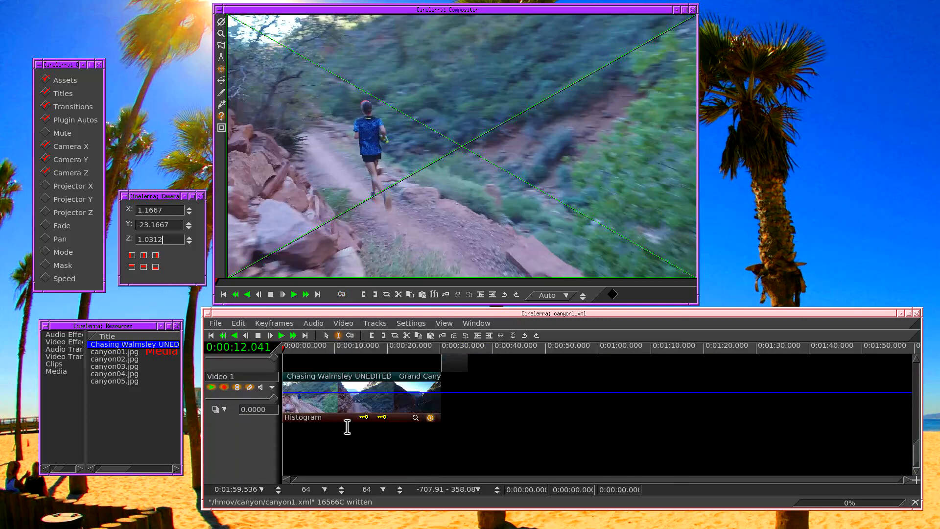
{"action": "right_click", "coordinate": [167, 354]}
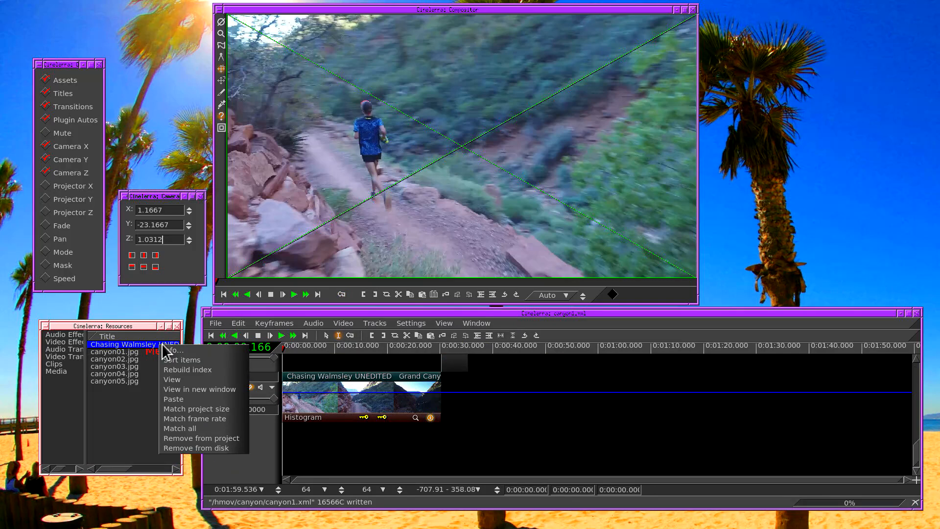
{"action": "left_click", "coordinate": [142, 419]}
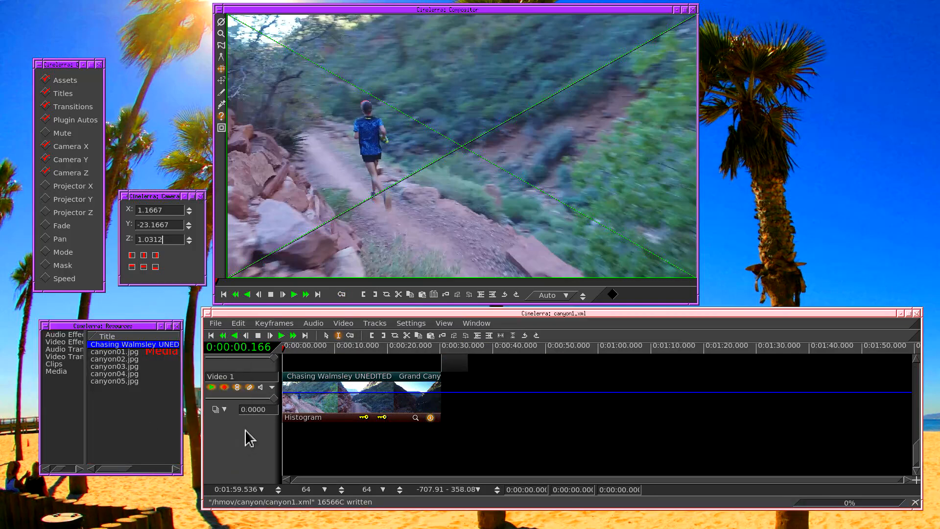
Add two audio tracks, arm only them, and paste the Chasing Walmsley clip's audio from the media resources into Audio 1 and Audio 2.
{"action": "key", "text": "t"}
{"action": "key", "text": "t"}
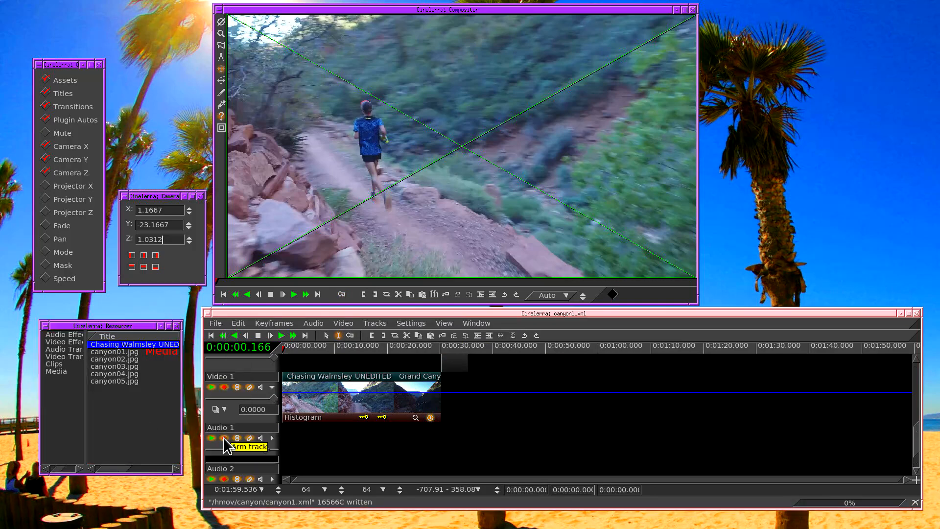
{"action": "left_click", "coordinate": [224, 438], "text": "shift"}
{"action": "left_click", "coordinate": [225, 481]}
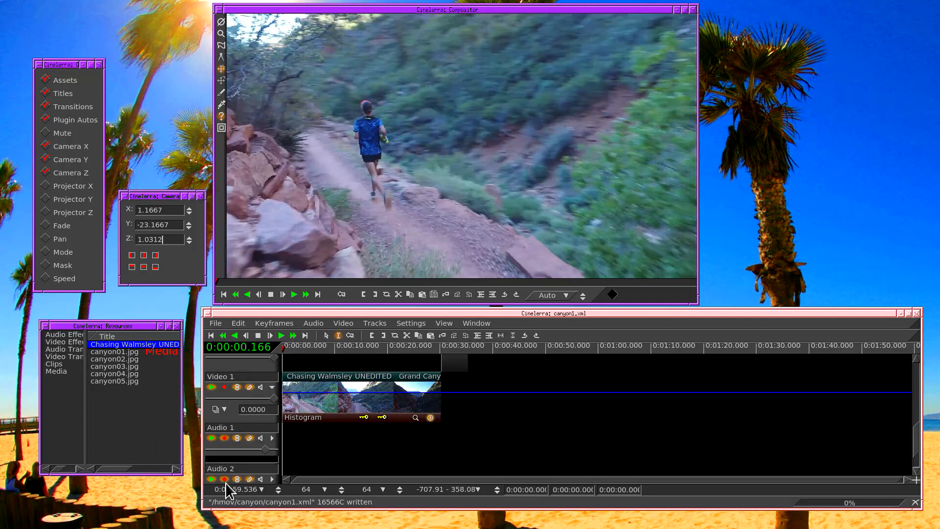
{"action": "right_click", "coordinate": [130, 345]}
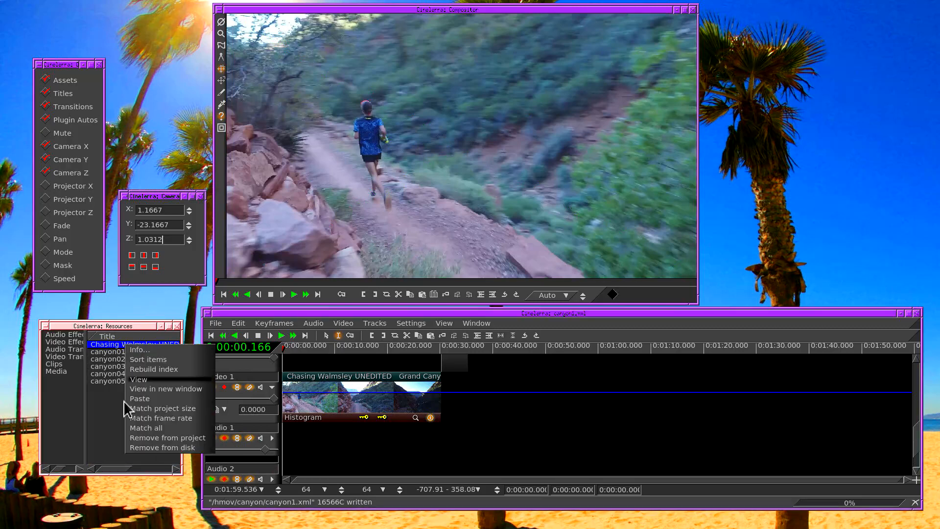
{"action": "left_click", "coordinate": [156, 399]}
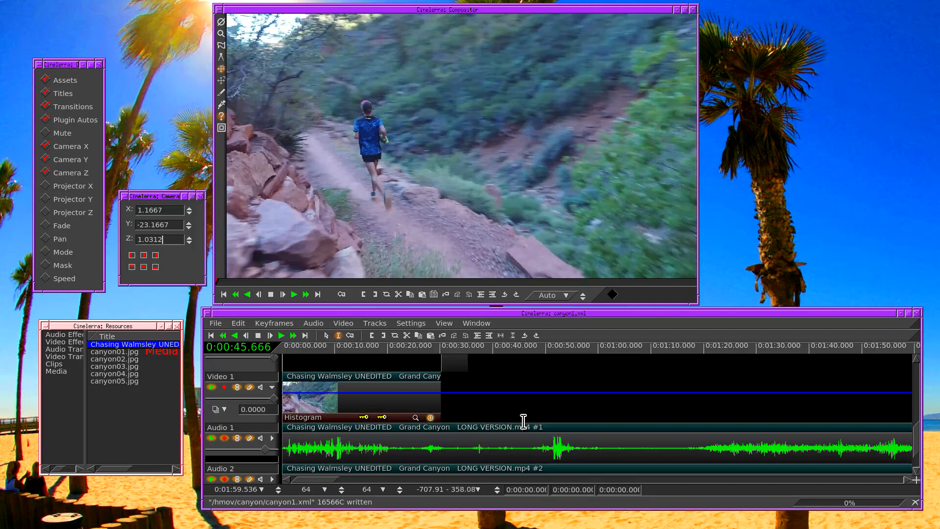
Delete the audio on Audio 1 and Audio 2 from the project start to about 0:14:52.75.
{"action": "left_click", "coordinate": [563, 336]}
{"action": "key", "text": "Up"}
{"action": "key", "text": "Up"}
{"action": "key", "text": "Up"}
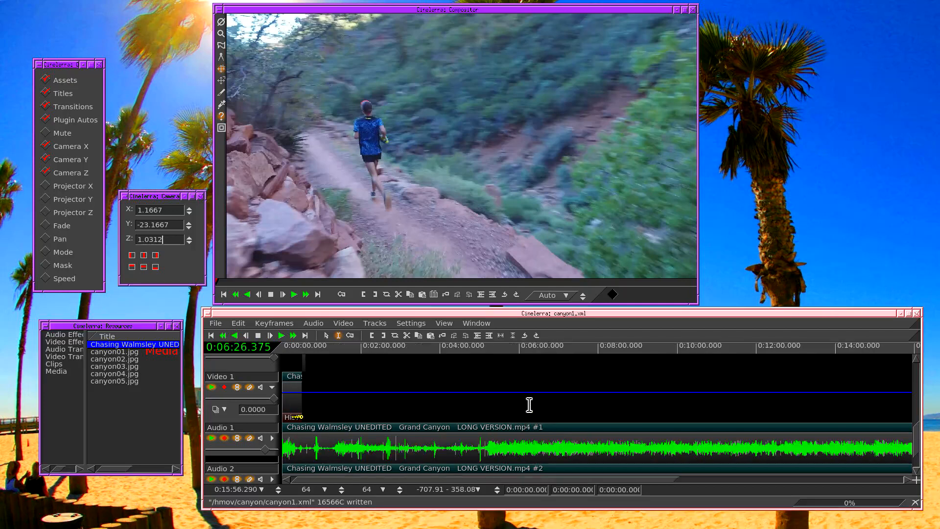
{"action": "key", "text": "Up"}
{"action": "key", "text": "Up"}
{"action": "key", "text": "Down"}
{"action": "key", "text": "Down"}
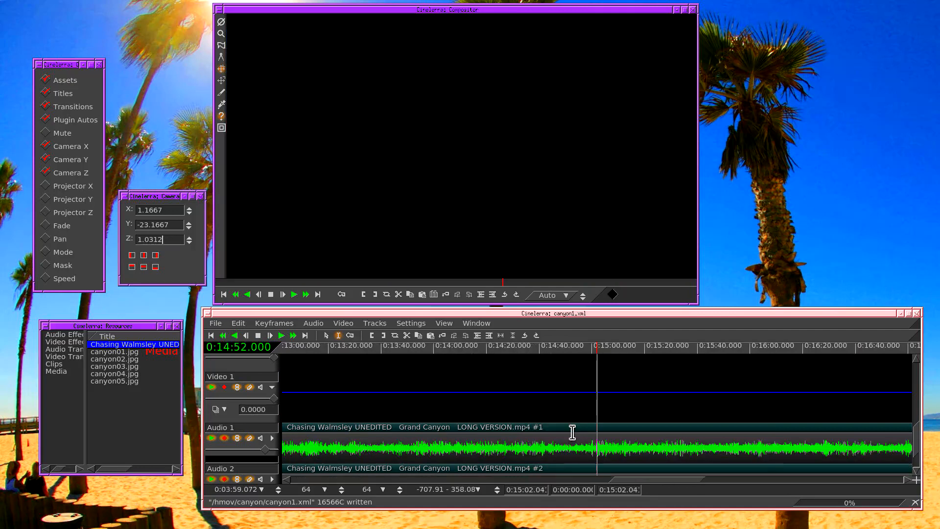
{"action": "left_click", "coordinate": [570, 430]}
{"action": "left_click", "coordinate": [573, 429]}
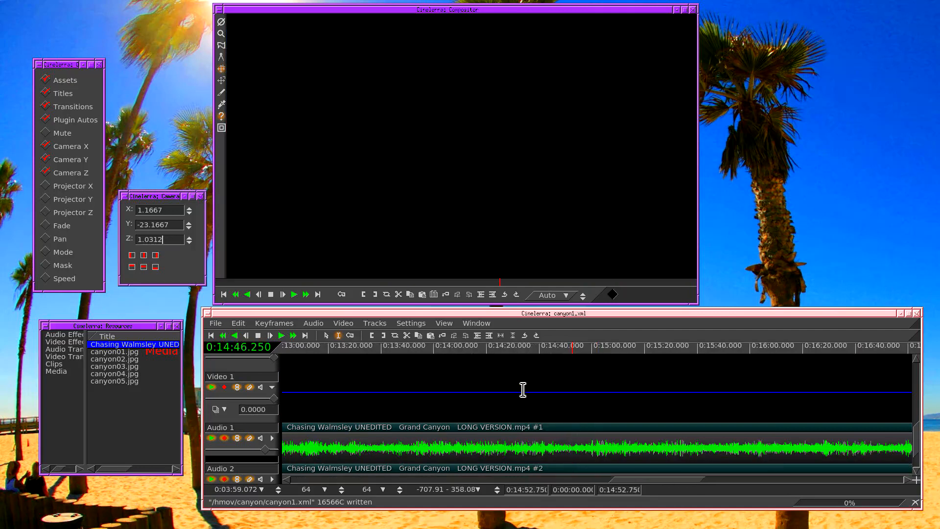
{"action": "left_click", "coordinate": [212, 336]}
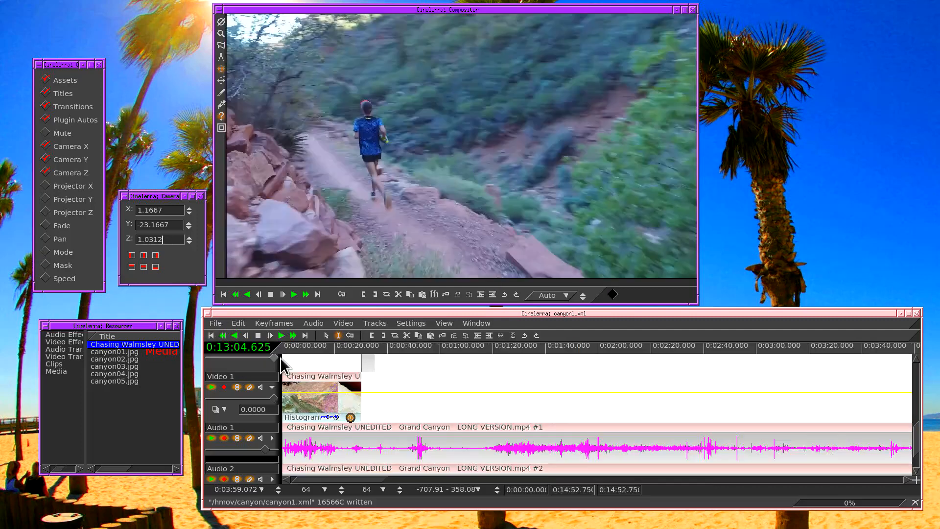
{"action": "left_click", "coordinate": [404, 369]}
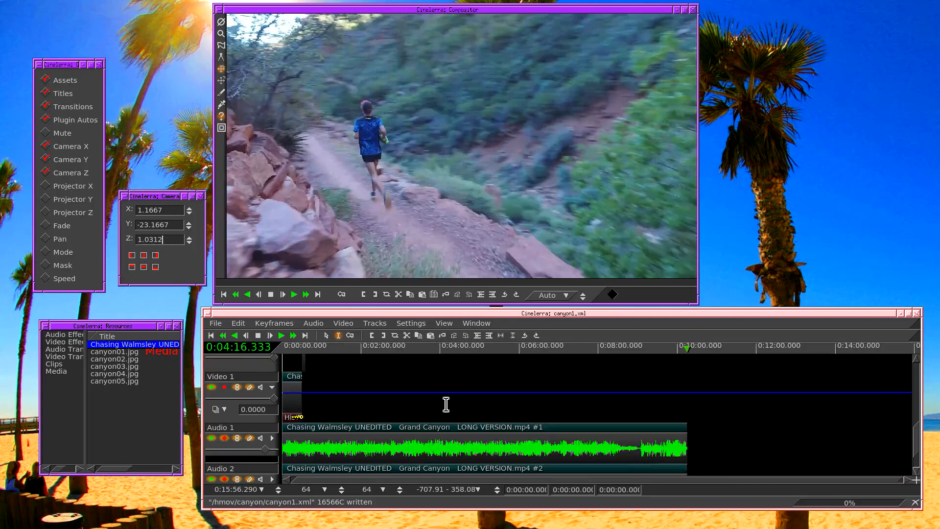
Delete the audio on Audio 1 and Audio 2 from the end of canyon05.jpg on Video 6 to the end of the project.
{"action": "scroll", "coordinate": [436, 373], "scroll_direction": "up", "scroll_amount": 10}
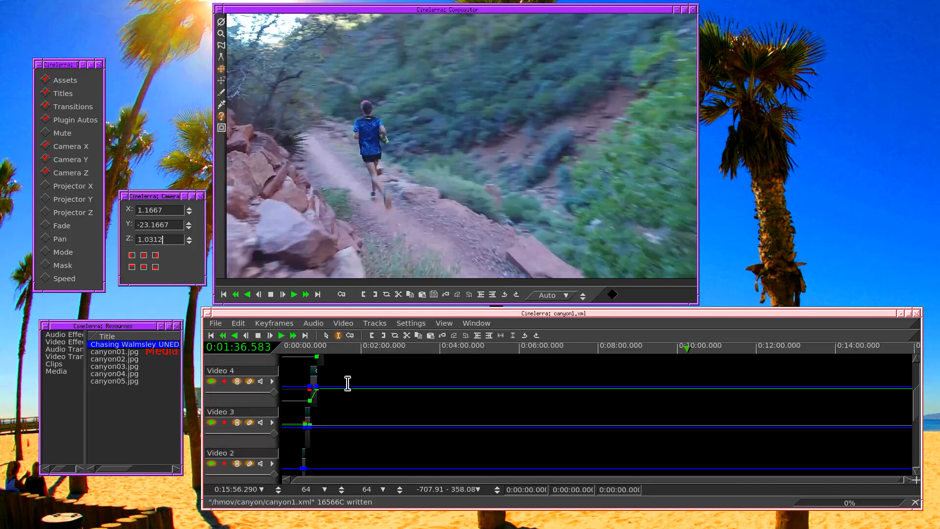
{"action": "key", "text": "Down"}
{"action": "key", "text": "Down"}
{"action": "key", "text": "Down"}
{"action": "scroll", "coordinate": [719, 386], "scroll_direction": "up", "scroll_amount": 3}
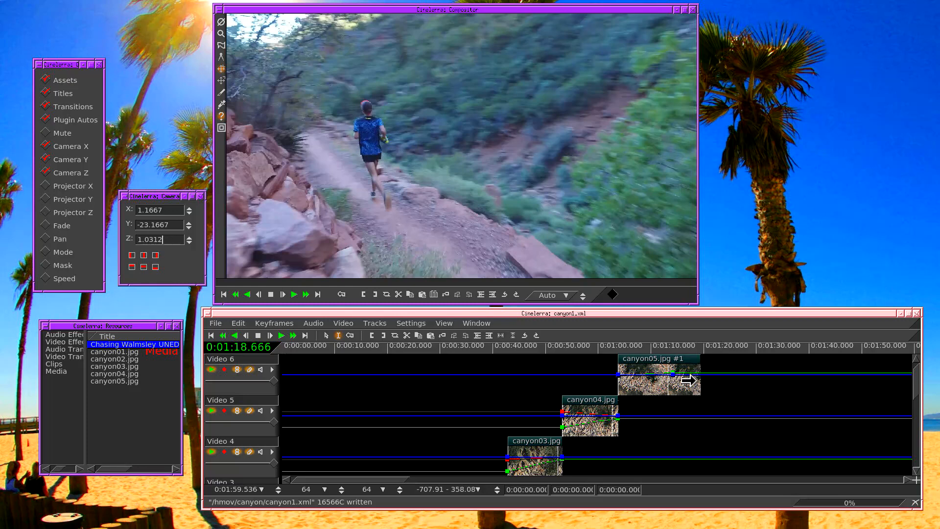
{"action": "left_click", "coordinate": [700, 381]}
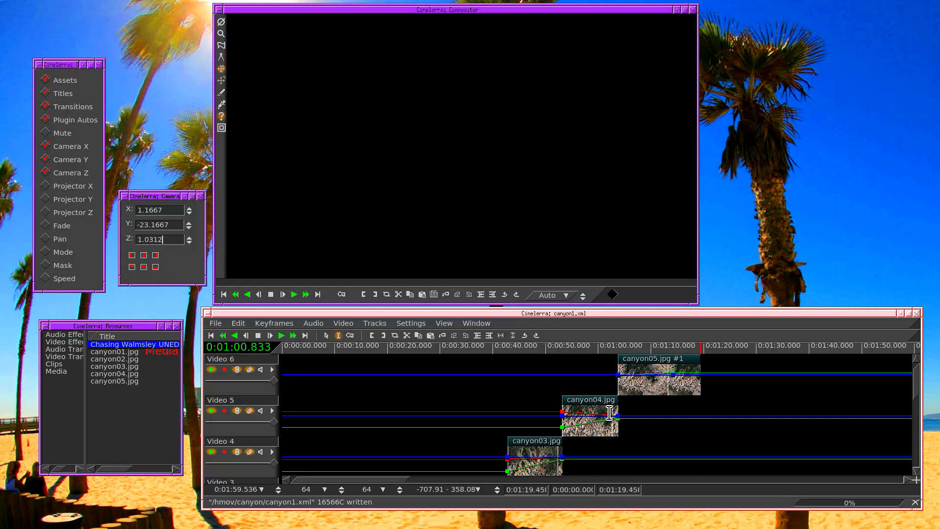
{"action": "left_click", "coordinate": [305, 336], "text": "shift"}
{"action": "left_click", "coordinate": [501, 335]}
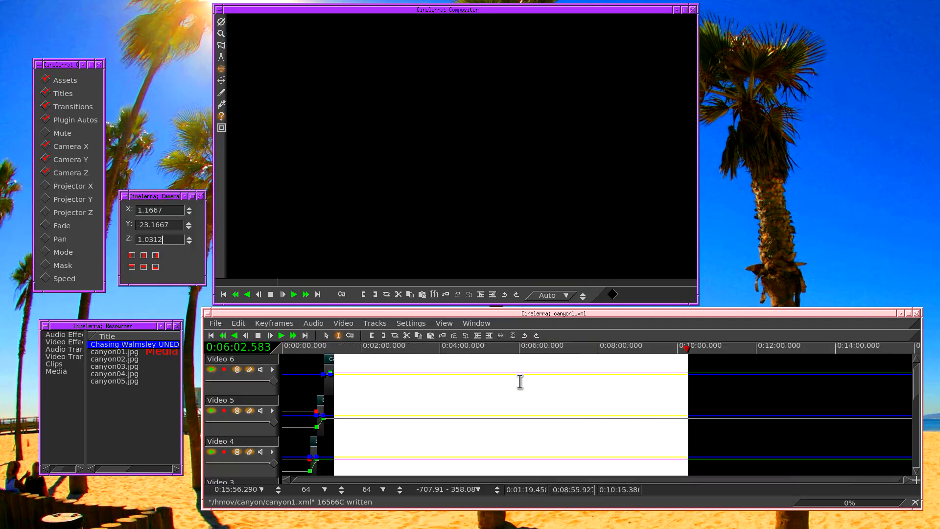
{"action": "scroll", "coordinate": [507, 392], "scroll_direction": "down", "scroll_amount": 5}
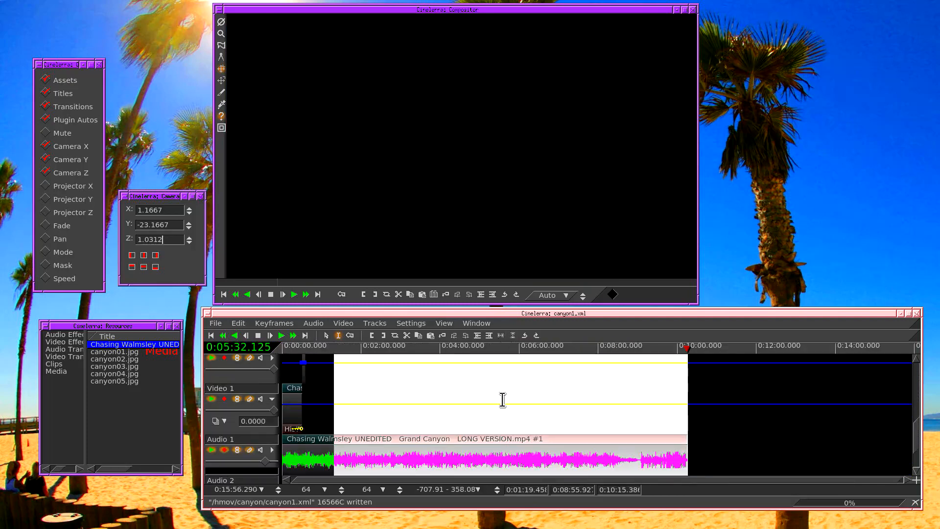
{"action": "key", "text": "Delete"}
{"action": "left_click", "coordinate": [501, 336]}
Check the frame where the Video 3 clip begins and review the stacked stills, returning the insertion point to the project start.
{"action": "scroll", "coordinate": [507, 396], "scroll_direction": "up", "scroll_amount": 8}
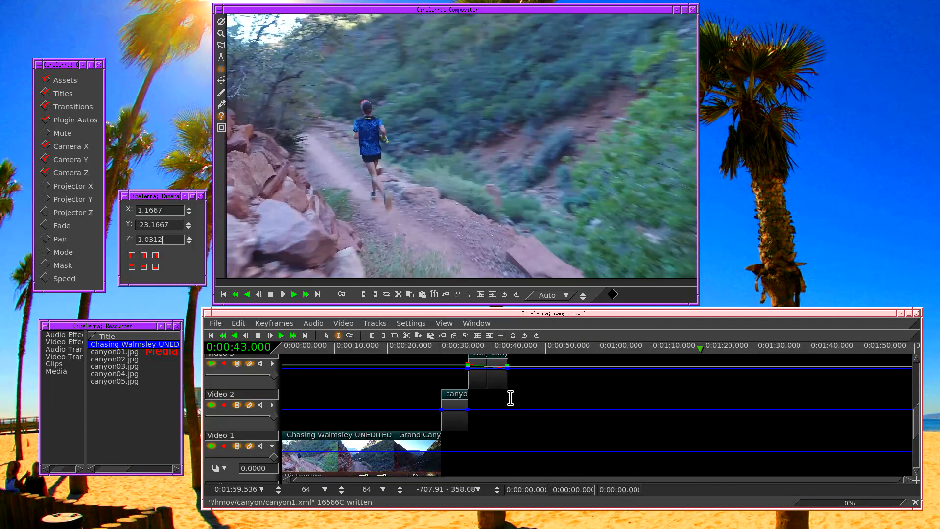
{"action": "scroll", "coordinate": [531, 398], "scroll_direction": "up", "scroll_amount": 4}
{"action": "left_click", "coordinate": [467, 406]}
{"action": "key", "text": "Down"}
{"action": "scroll", "coordinate": [568, 407], "scroll_direction": "up", "scroll_amount": 1}
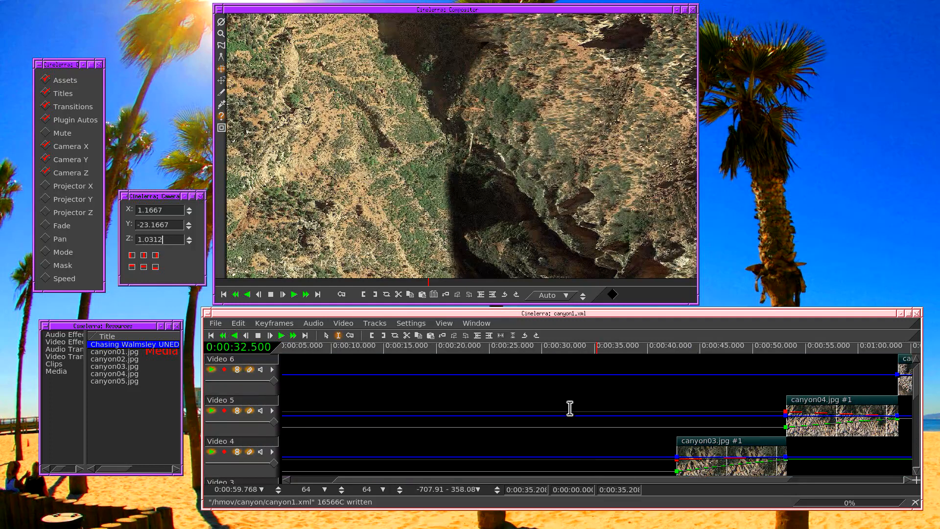
{"action": "key", "text": "Down"}
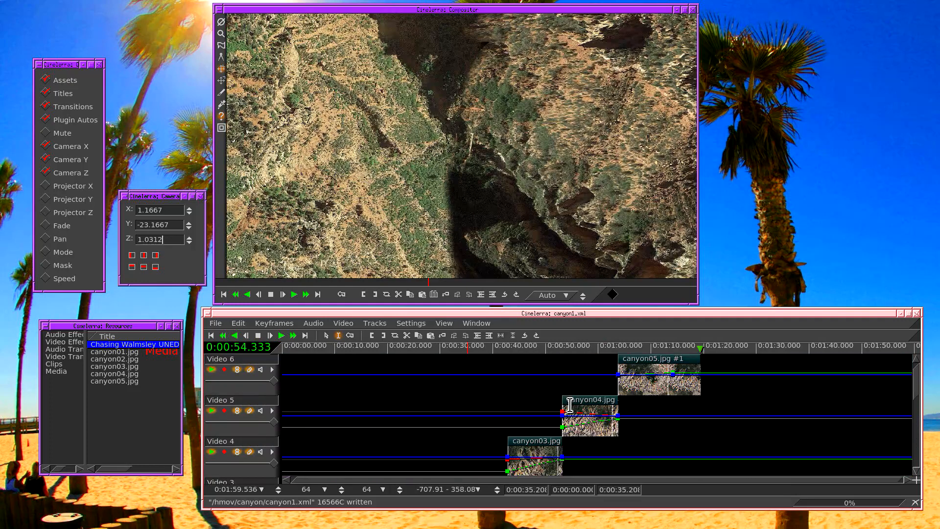
{"action": "left_click", "coordinate": [395, 392]}
{"action": "left_click", "coordinate": [212, 336]}
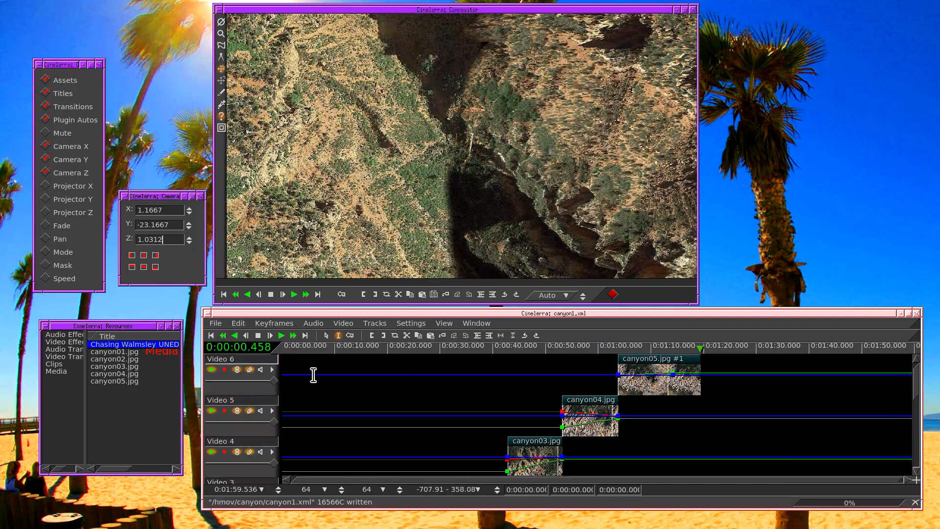
Check the video scaling quality in the playback preferences and accept the dialog.
{"action": "left_click", "coordinate": [414, 325]}
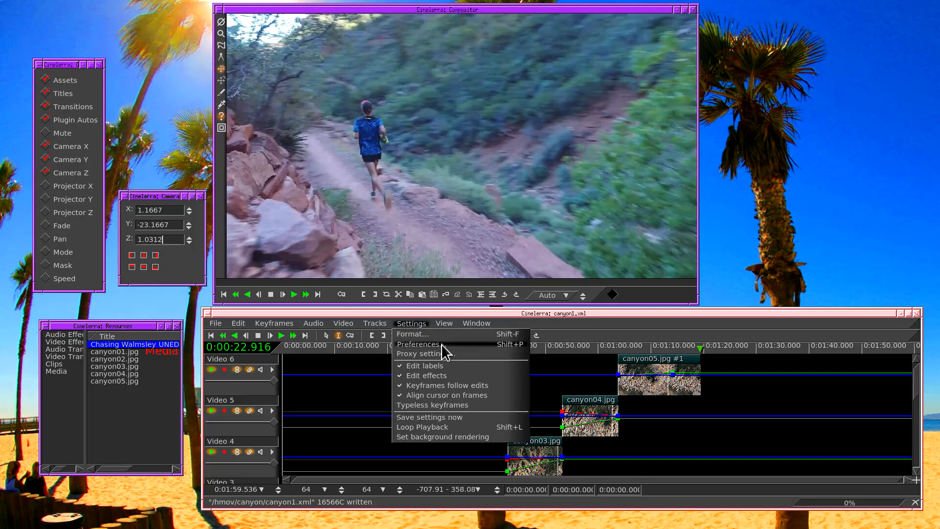
{"action": "left_click", "coordinate": [442, 344]}
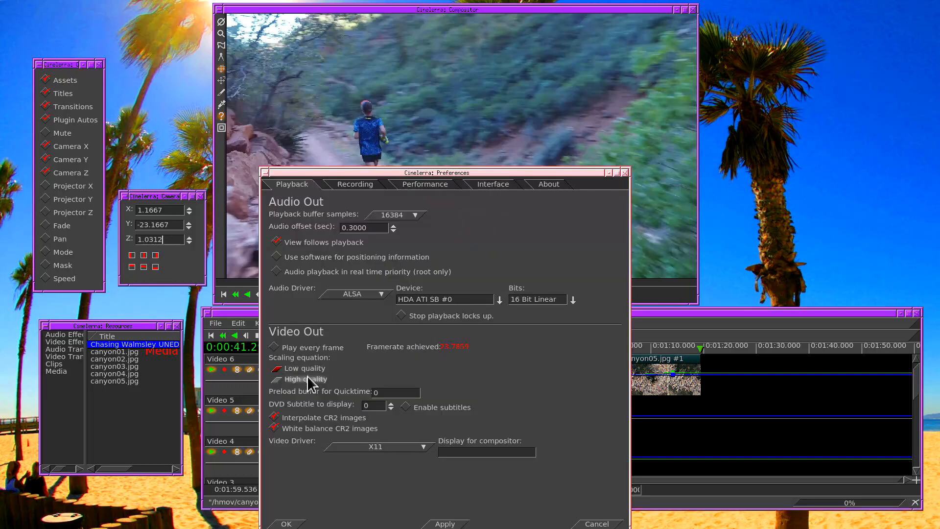
{"action": "left_click", "coordinate": [287, 523]}
Set up a render to /hmov/canyon/canyon.mov with Quicktime for Linux as the file format.
{"action": "left_click", "coordinate": [216, 323]}
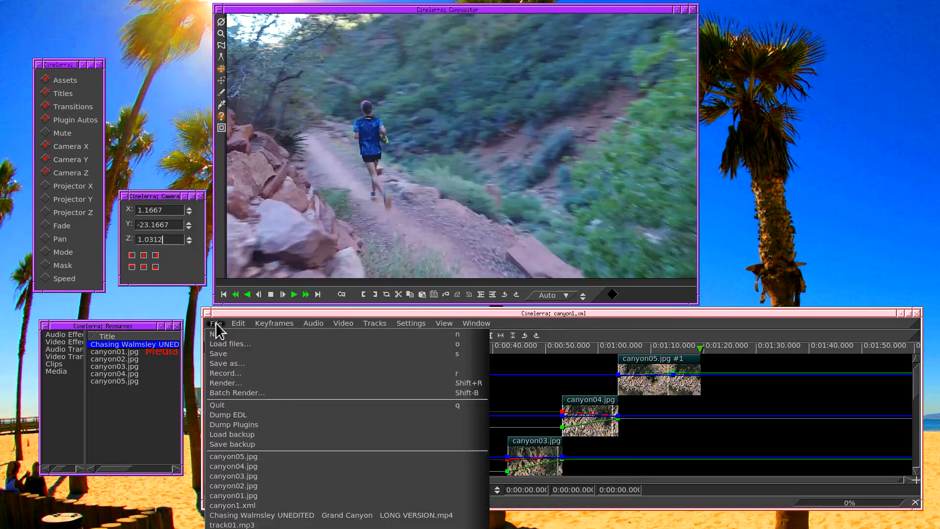
{"action": "left_click", "coordinate": [237, 384]}
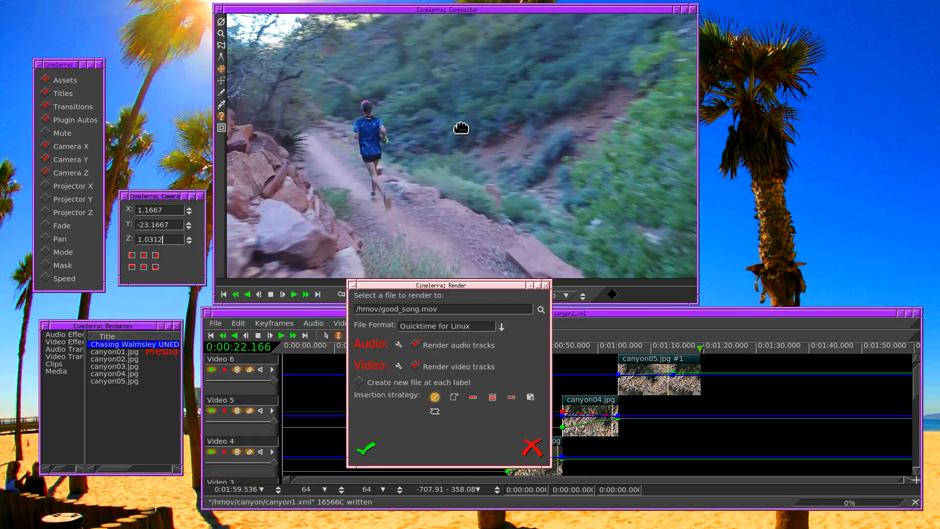
{"action": "left_click", "coordinate": [541, 309]}
{"action": "left_click", "coordinate": [434, 96]}
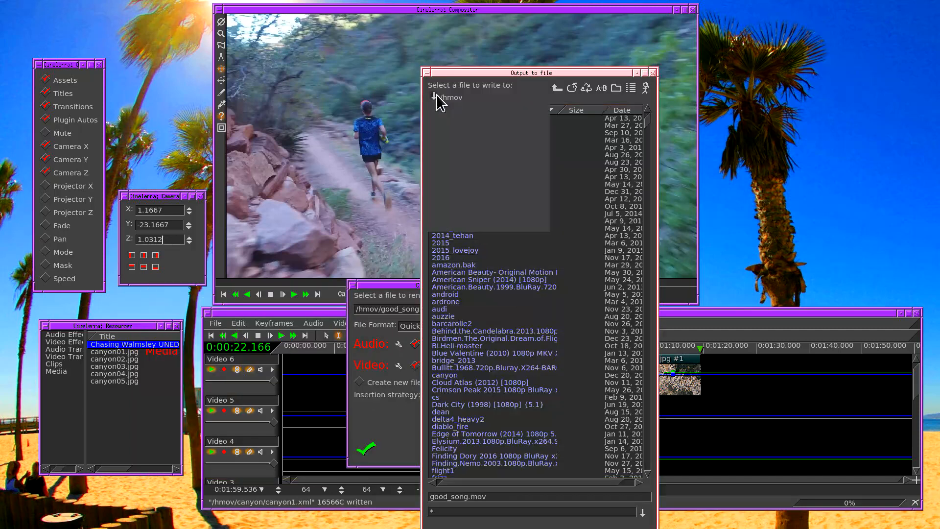
{"action": "left_click", "coordinate": [463, 157]}
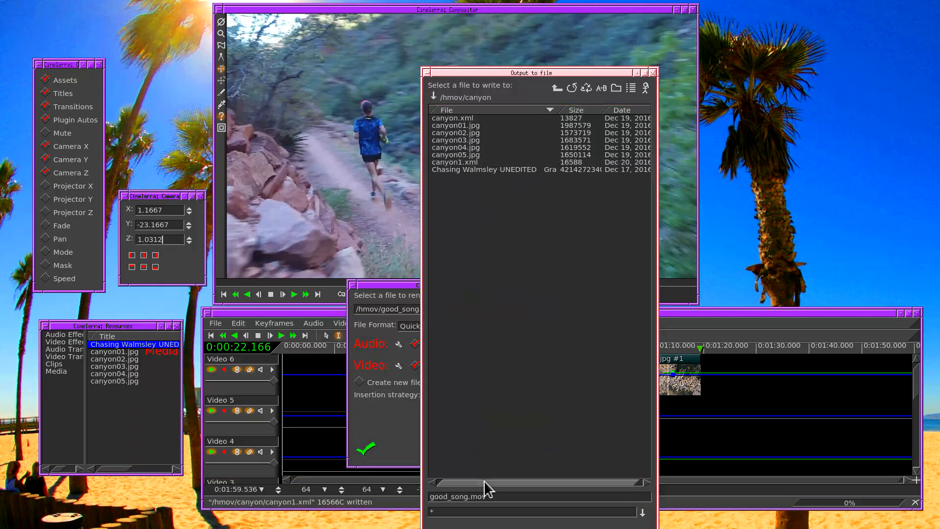
{"action": "left_click", "coordinate": [465, 496]}
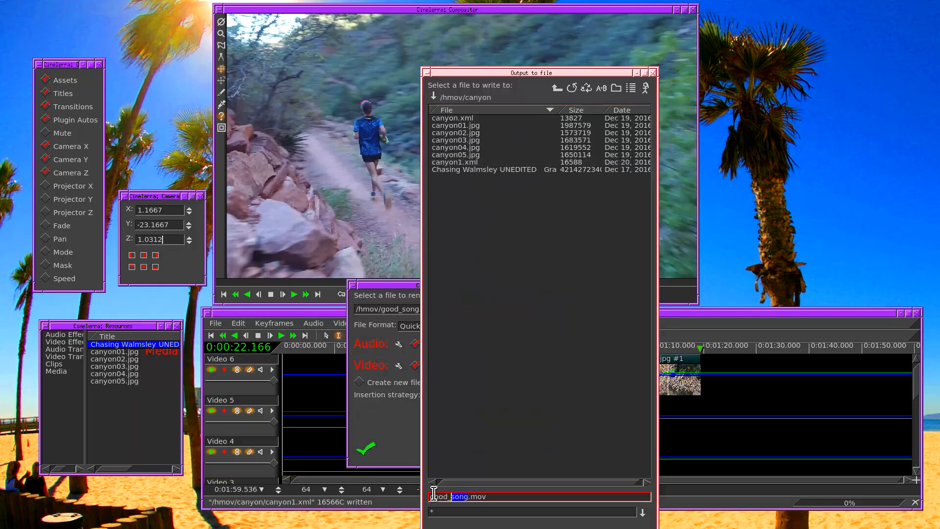
{"action": "left_click_drag", "start_coordinate": [434, 495], "coordinate": [426, 497]}
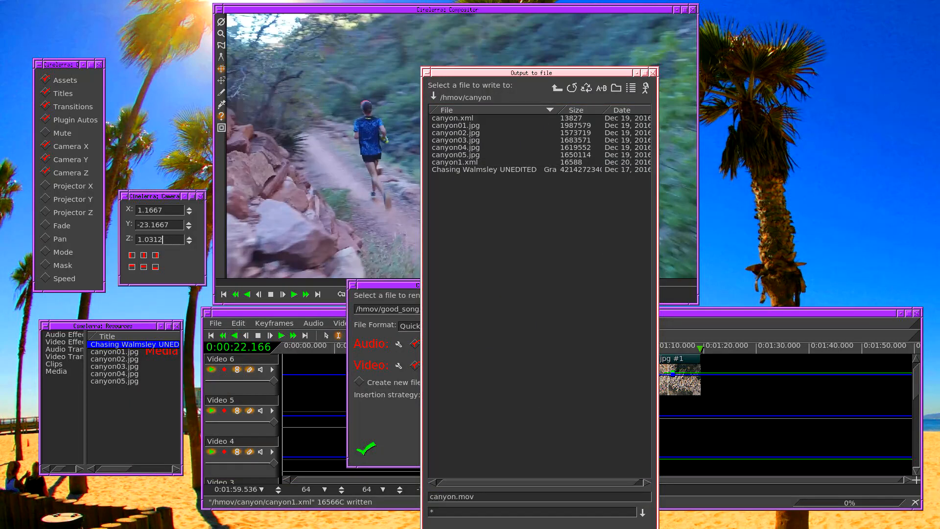
{"action": "key", "text": "Return"}
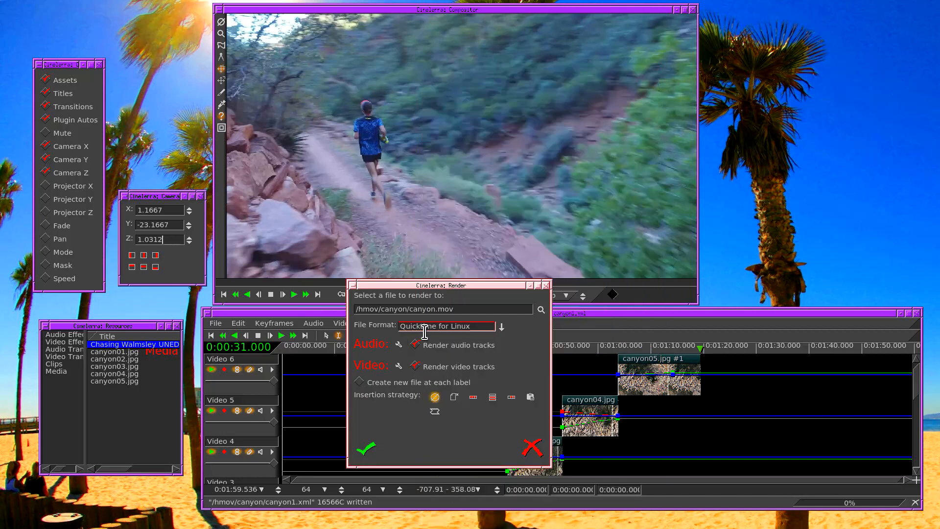
{"action": "left_click", "coordinate": [502, 326]}
{"action": "left_click", "coordinate": [426, 413]}
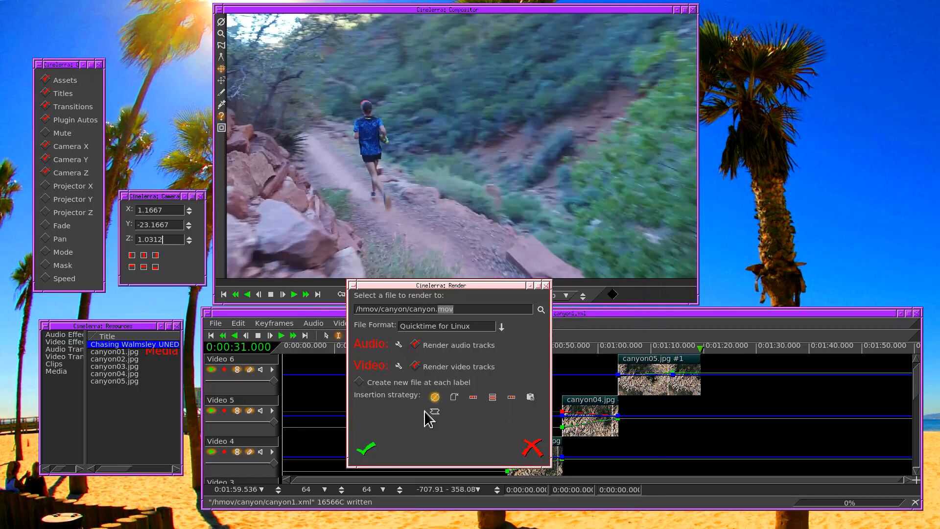
Check the bitrate in the render's MPEG-4 Audio compression settings and accept them.
{"action": "left_click", "coordinate": [398, 344]}
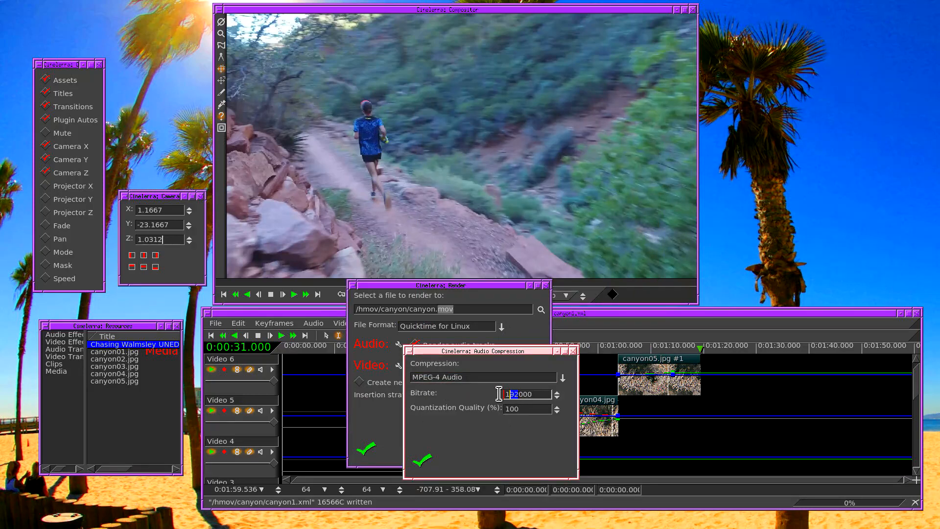
{"action": "left_click_drag", "start_coordinate": [499, 394], "coordinate": [480, 406]}
{"action": "left_click", "coordinate": [419, 466]}
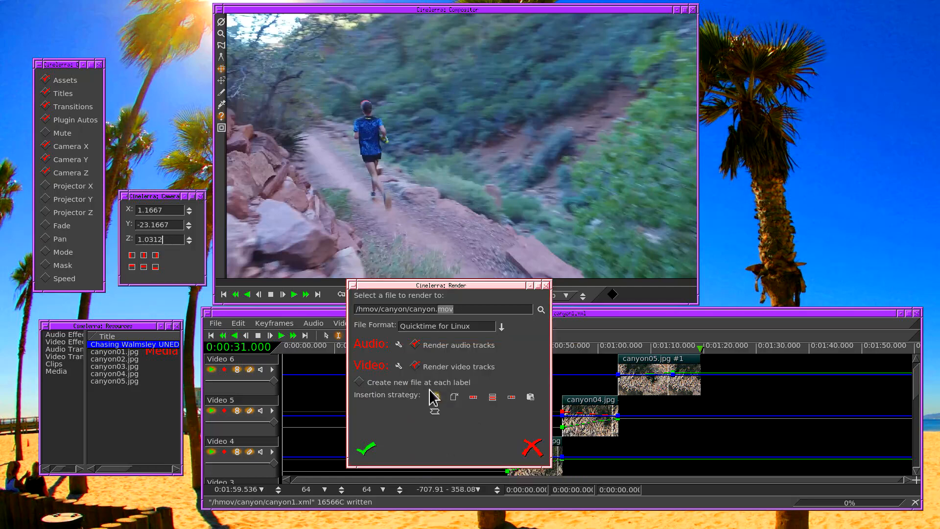
Set the fixed quantization of the render's H.264 video compression to 30.
{"action": "left_click", "coordinate": [399, 364]}
{"action": "double_click", "coordinate": [487, 430]}
{"action": "type", "text": "30"}
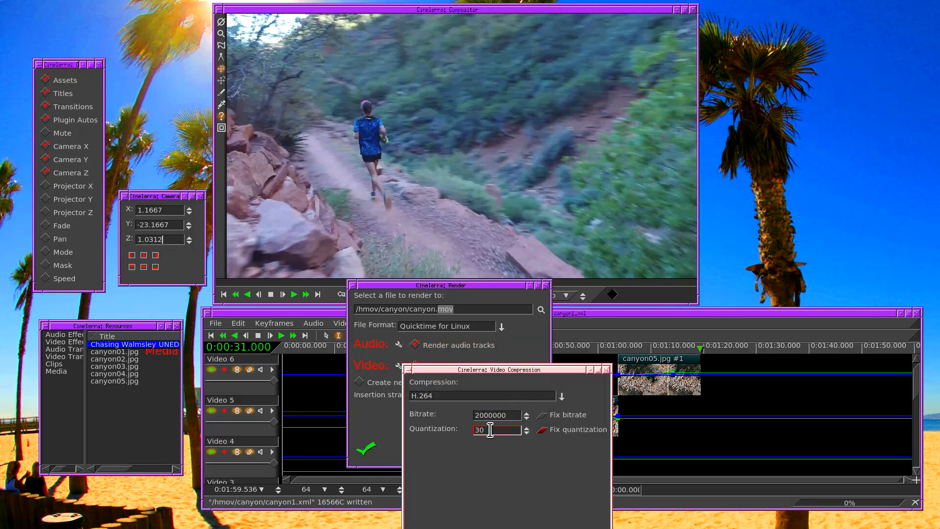
{"action": "left_click_drag", "start_coordinate": [490, 430], "coordinate": [473, 430]}
{"action": "type", "text": "28"}
{"action": "left_click", "coordinate": [527, 427]}
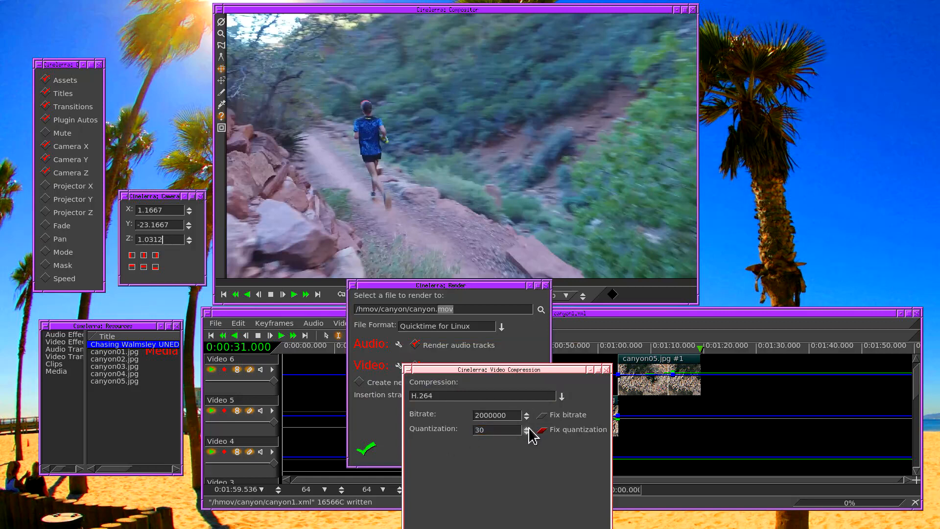